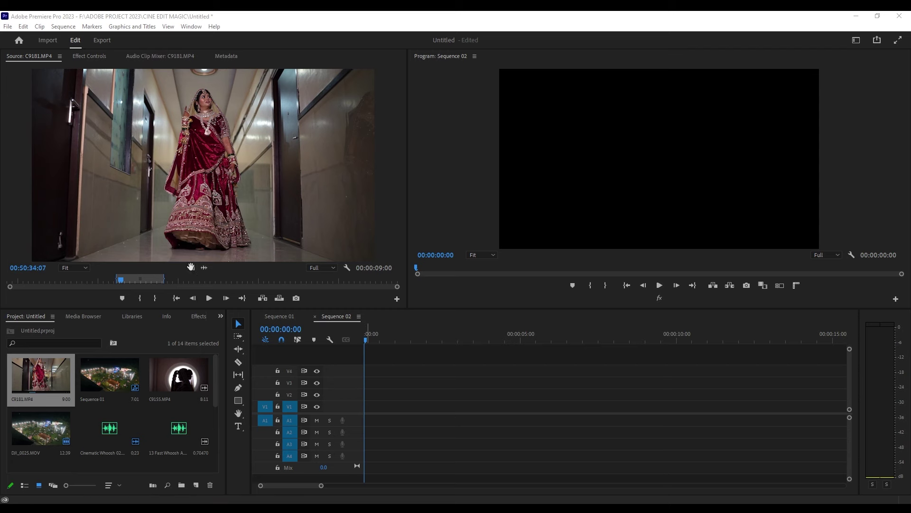
- Put C9181.MP4 on V1, Alt-drag a copy to V2, and move the V1 copy to about 00:00:04:18
{"action": "left_click_drag", "start_coordinate": [190, 267], "coordinate": [368, 407]}
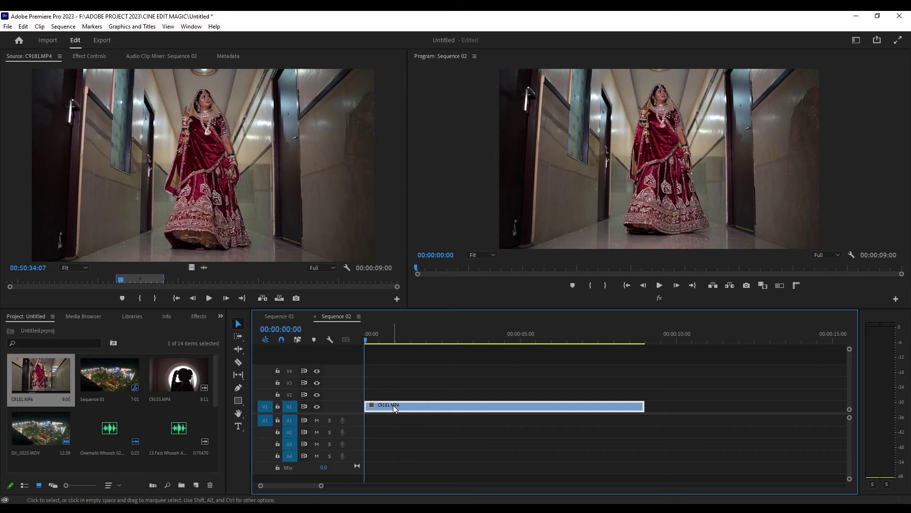
{"action": "left_click_drag", "start_coordinate": [395, 407], "coordinate": [404, 398]}
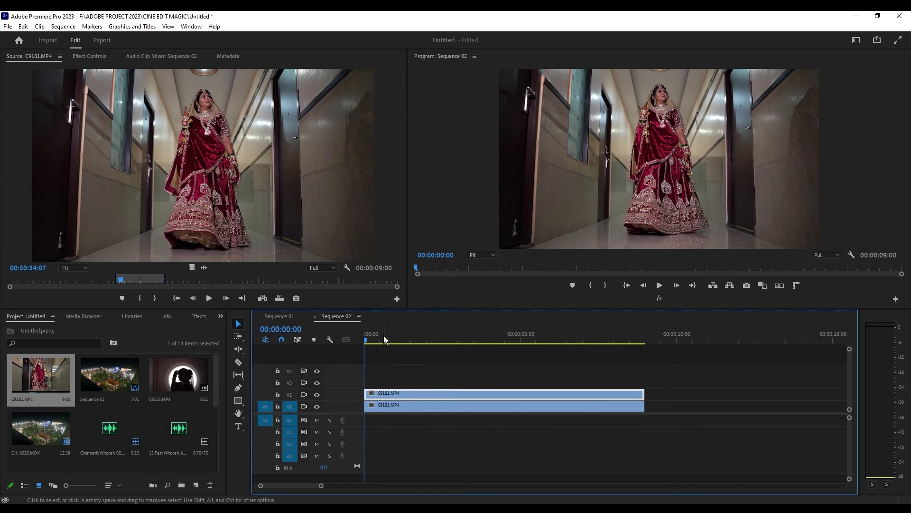
{"action": "left_click", "coordinate": [428, 407]}
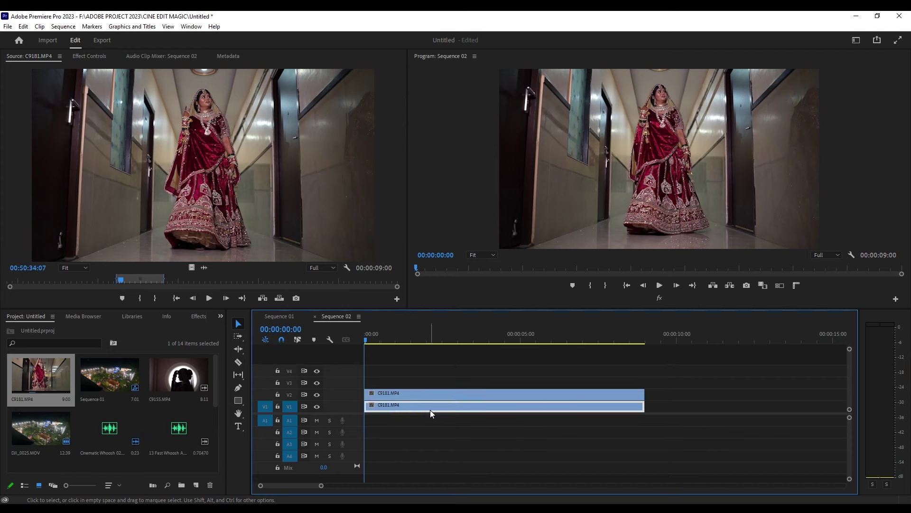
{"action": "left_click_drag", "start_coordinate": [387, 406], "coordinate": [567, 412]}
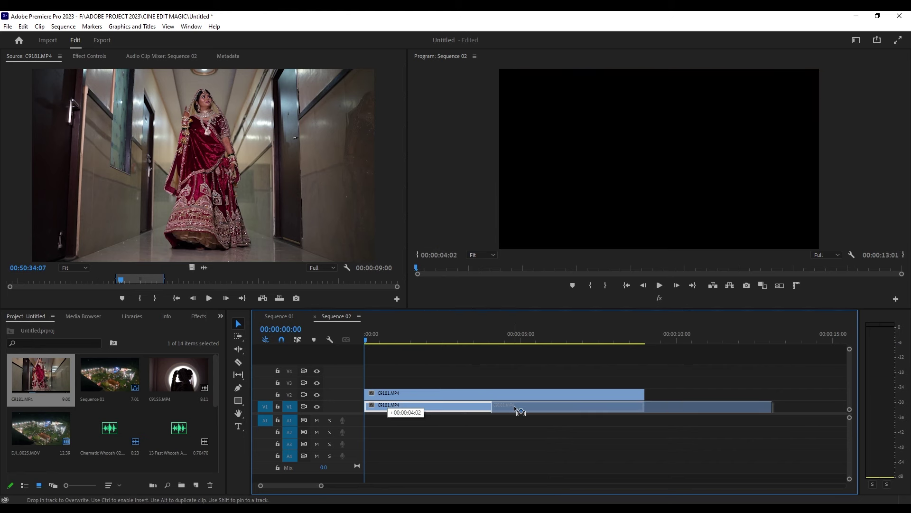
{"action": "left_click", "coordinate": [381, 396]}
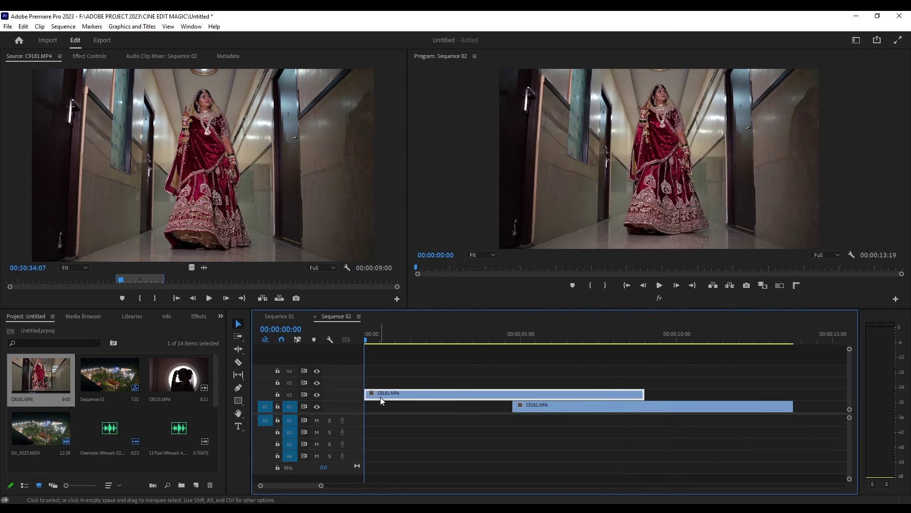
- Apply Add Frame Hold to the V2 bride clip, play it back, then return to the start
{"action": "right_click", "coordinate": [387, 397]}
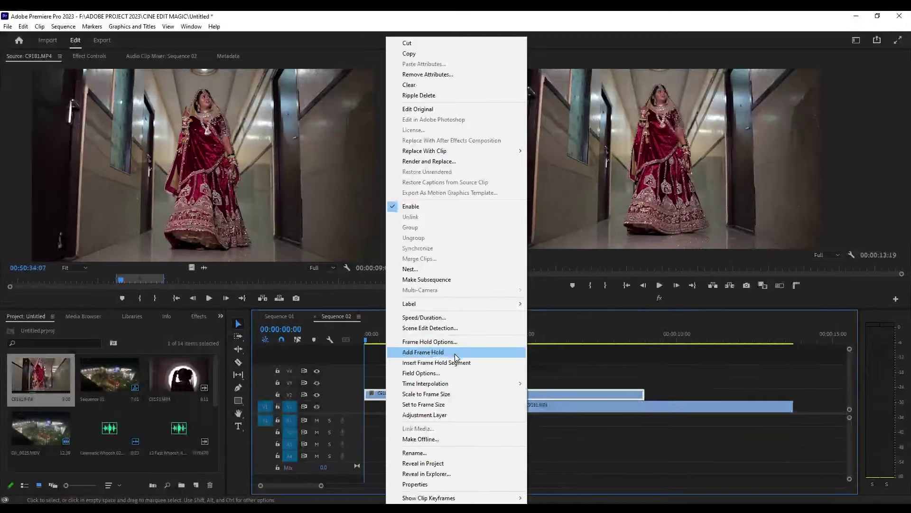
{"action": "left_click", "coordinate": [455, 354]}
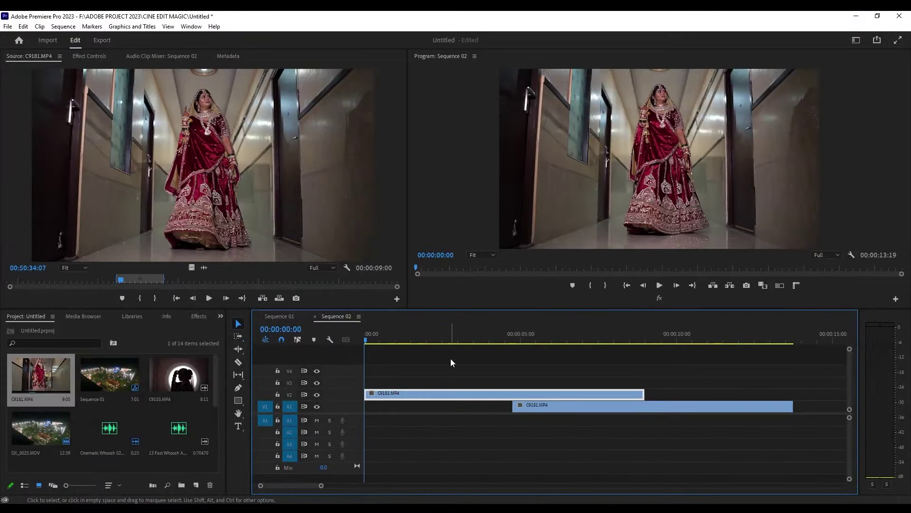
{"action": "key", "text": "space"}
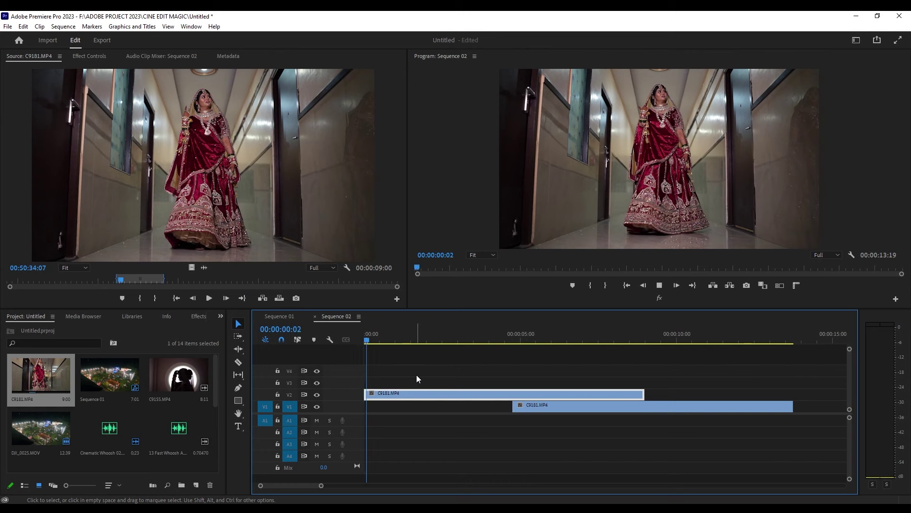
{"action": "left_click_drag", "start_coordinate": [369, 340], "coordinate": [365, 340]}
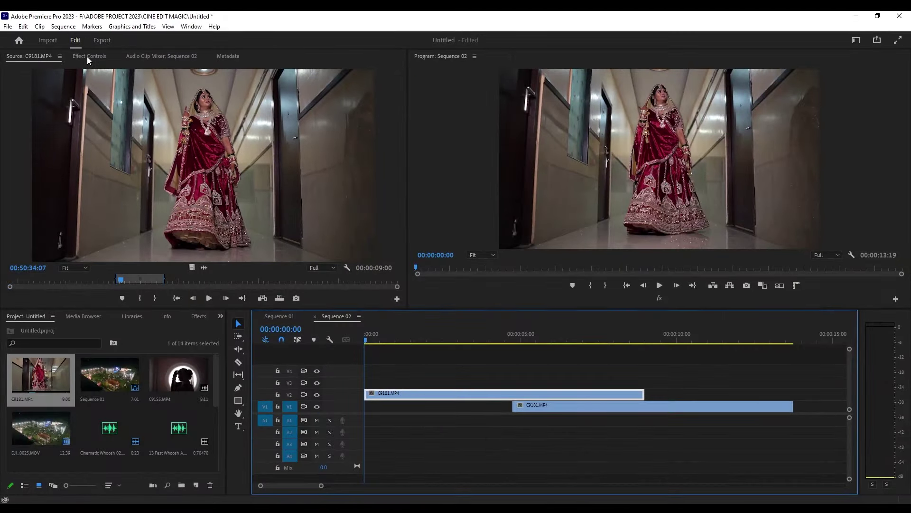
- Start a Free Draw Bezier opacity mask on the V2 clip with the monitor at 150%
{"action": "left_click", "coordinate": [86, 56]}
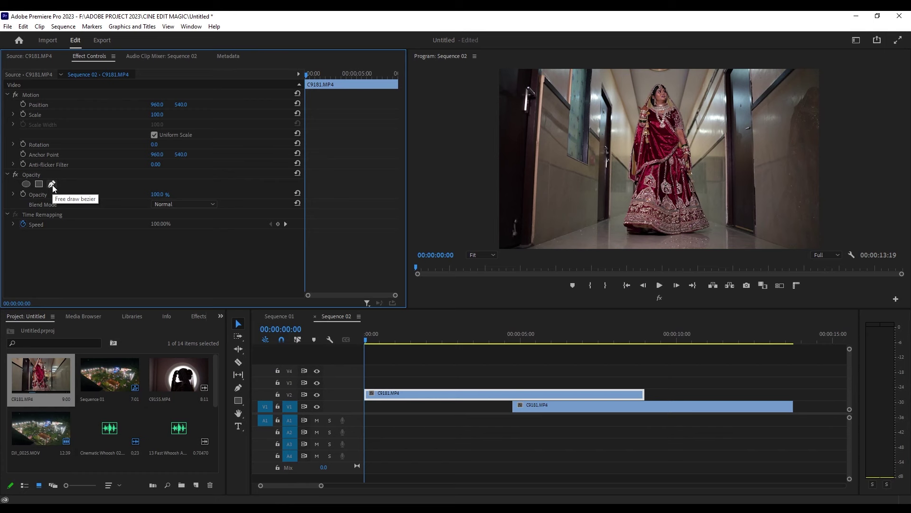
{"action": "left_click", "coordinate": [52, 184]}
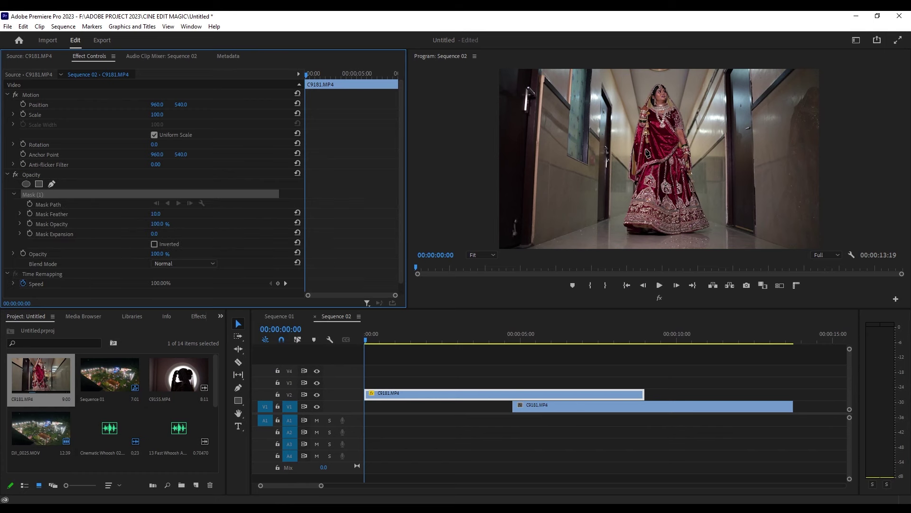
{"action": "left_click", "coordinate": [486, 255]}
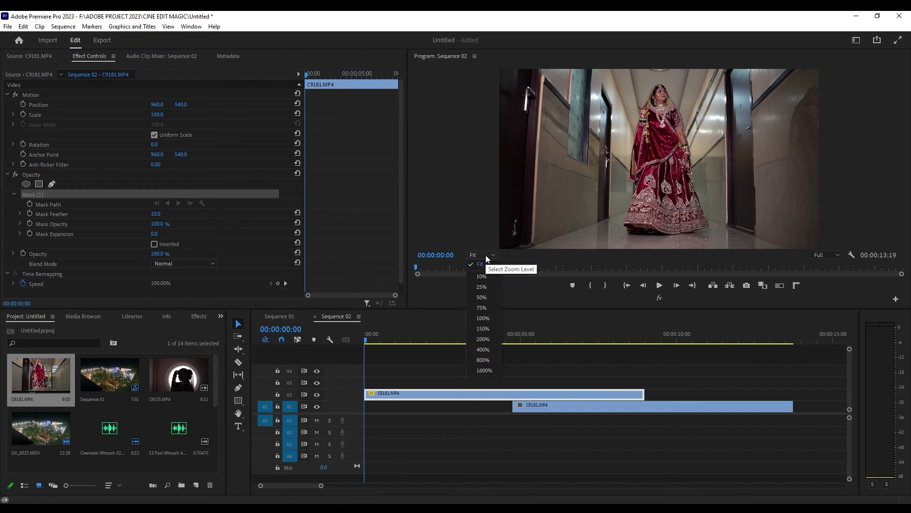
{"action": "left_click", "coordinate": [486, 329]}
{"action": "left_click_drag", "start_coordinate": [901, 145], "coordinate": [901, 207]}
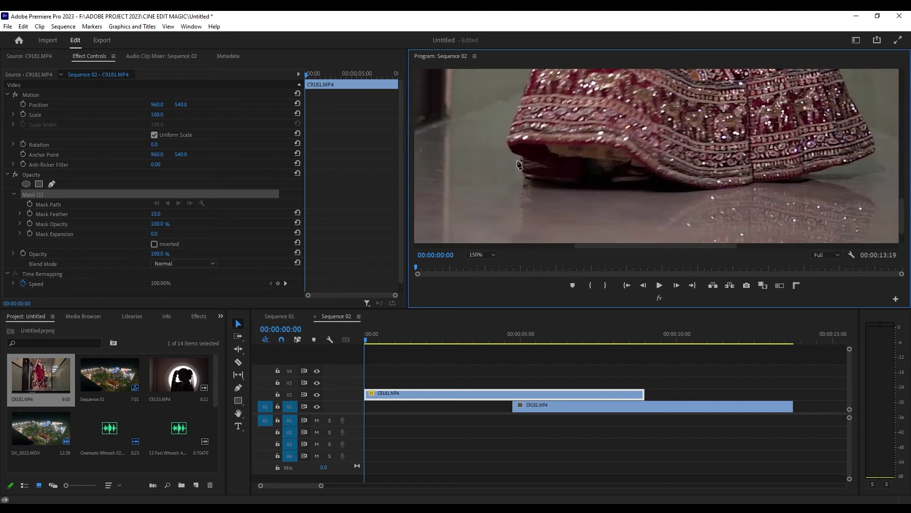
{"action": "left_click_drag", "start_coordinate": [902, 209], "coordinate": [901, 197]}
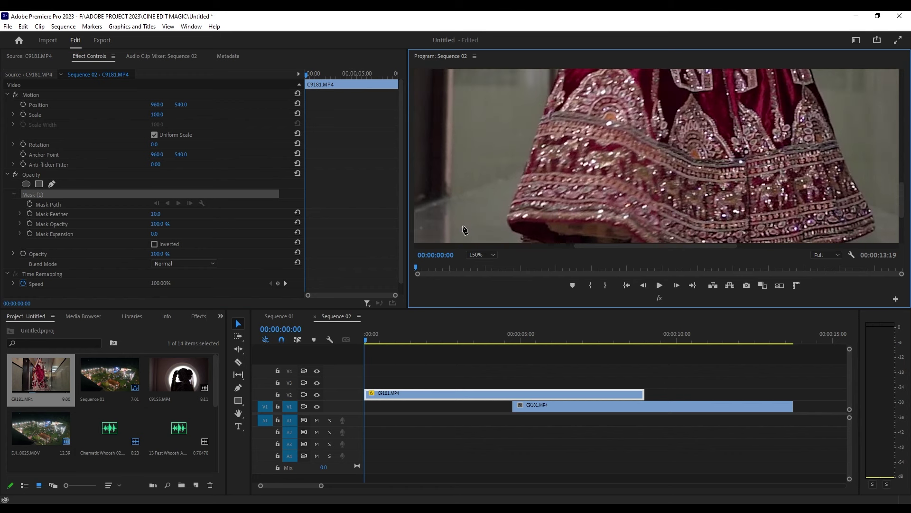
- Trace mask points up the bride's left side toward her raised hand
{"action": "left_click", "coordinate": [520, 186]}
{"action": "left_click_drag", "start_coordinate": [902, 200], "coordinate": [834, 175]}
{"action": "left_click", "coordinate": [544, 185]}
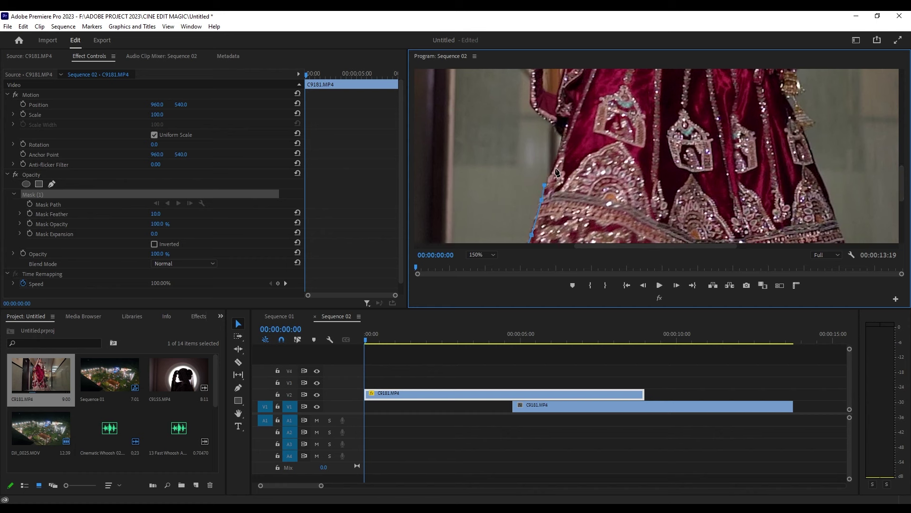
{"action": "left_click", "coordinate": [554, 165]}
{"action": "left_click", "coordinate": [531, 105]}
{"action": "left_click", "coordinate": [531, 88]}
{"action": "left_click_drag", "start_coordinate": [905, 192], "coordinate": [903, 169]}
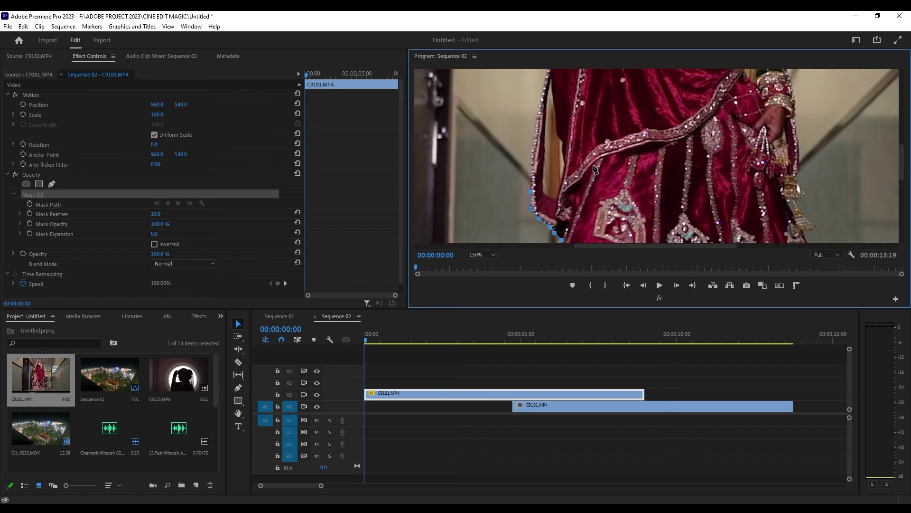
{"action": "left_click", "coordinate": [535, 134]}
{"action": "left_click_drag", "start_coordinate": [904, 164], "coordinate": [907, 142]}
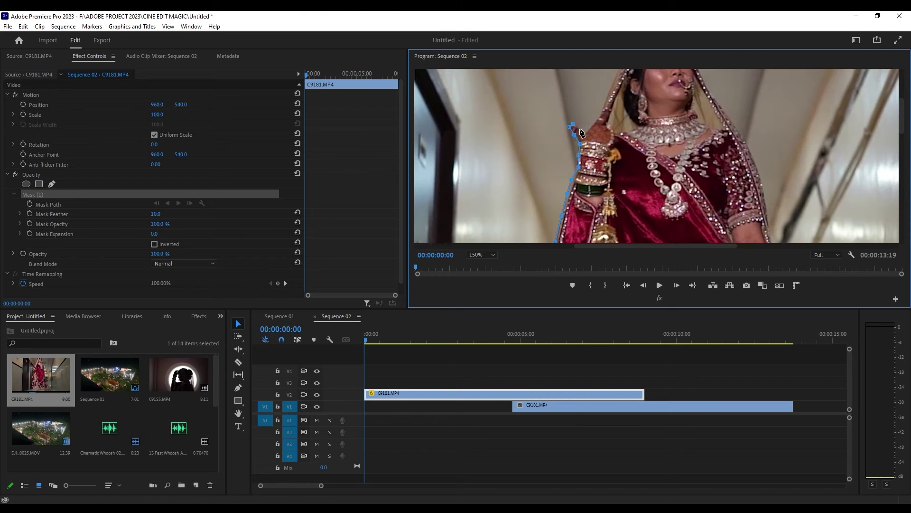
{"action": "scroll", "coordinate": [761, 141], "scroll_direction": "down", "scroll_amount": 3}
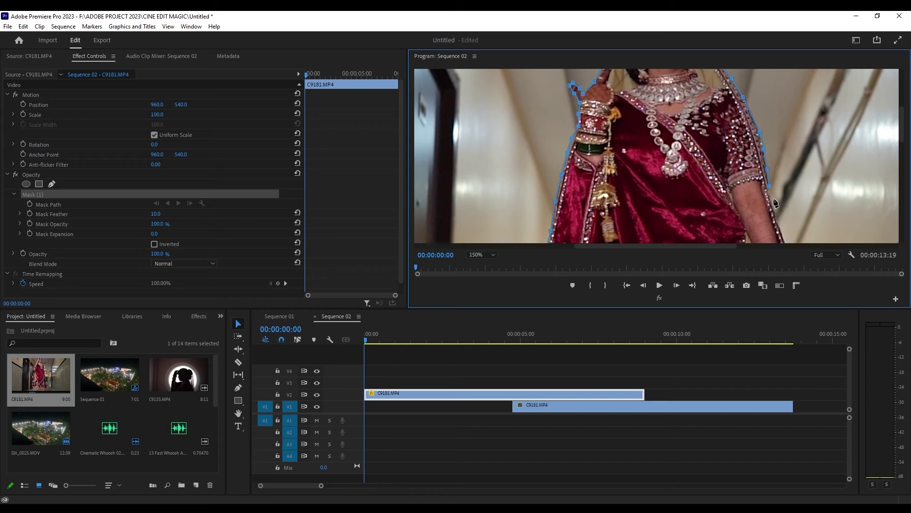
{"action": "scroll", "coordinate": [798, 149], "scroll_direction": "down", "scroll_amount": 2}
- Continue the mask outline down the bride's right side and the lehenga's right edge
{"action": "left_click", "coordinate": [799, 208]}
{"action": "left_click", "coordinate": [809, 219]}
{"action": "scroll", "coordinate": [807, 214], "scroll_direction": "down", "scroll_amount": 2}
{"action": "left_click", "coordinate": [808, 186]}
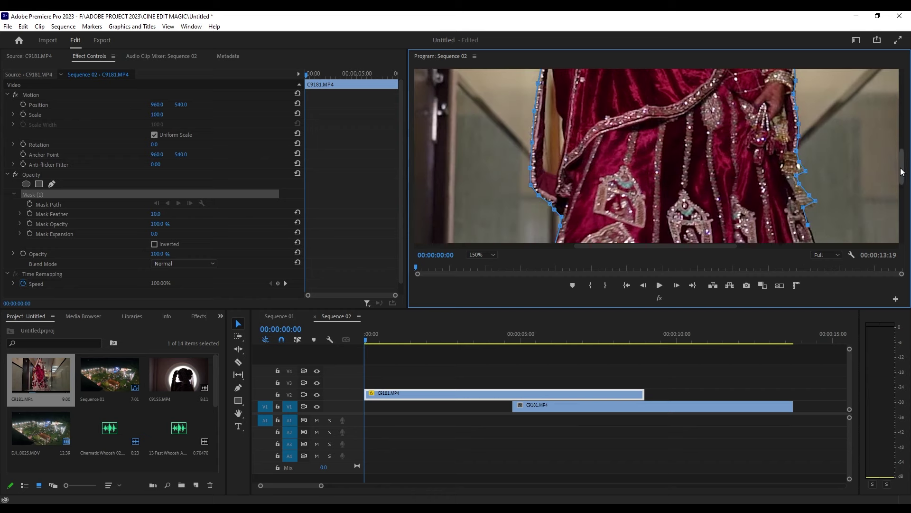
{"action": "scroll", "coordinate": [809, 209], "scroll_direction": "down", "scroll_amount": 2}
{"action": "left_click", "coordinate": [827, 166]}
{"action": "scroll", "coordinate": [844, 208], "scroll_direction": "down", "scroll_amount": 2}
{"action": "left_click", "coordinate": [861, 170]}
{"action": "left_click", "coordinate": [863, 209]}
{"action": "left_click", "coordinate": [799, 230]}
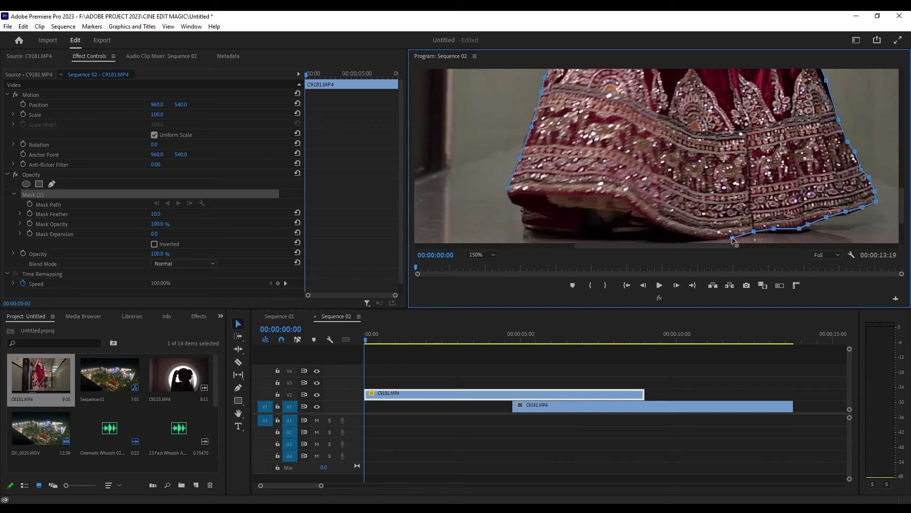
- Trace along the lehenga hem and close the mask around the bride
{"action": "scroll", "coordinate": [733, 238], "scroll_direction": "down", "scroll_amount": 1}
{"action": "left_click", "coordinate": [630, 201]}
{"action": "left_click", "coordinate": [616, 199]}
{"action": "left_click", "coordinate": [589, 199]}
{"action": "left_click", "coordinate": [556, 198]}
{"action": "left_click", "coordinate": [531, 192]}
{"action": "left_click", "coordinate": [522, 184]}
{"action": "left_click", "coordinate": [507, 147]}
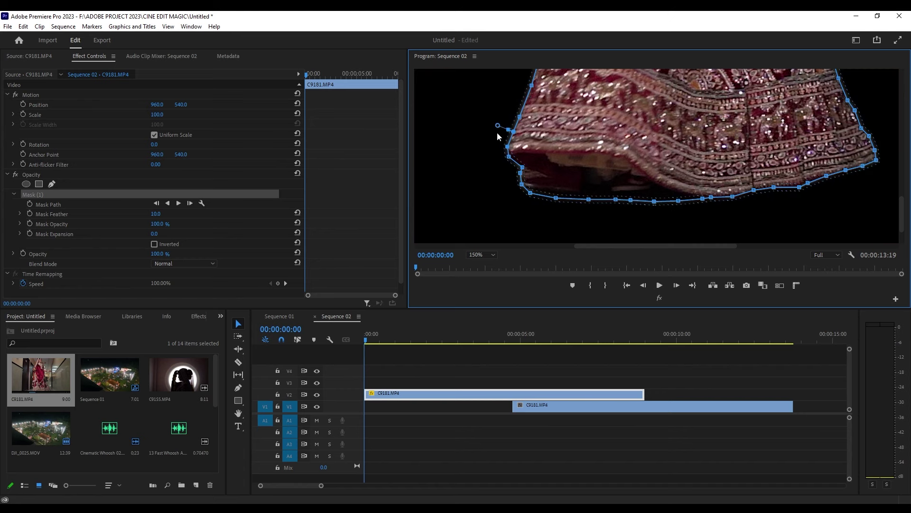
- Set Mask Feather to 0 and return the monitor zoom to Fit
{"action": "left_click_drag", "start_coordinate": [498, 127], "coordinate": [516, 132]}
{"action": "left_click", "coordinate": [486, 255]}
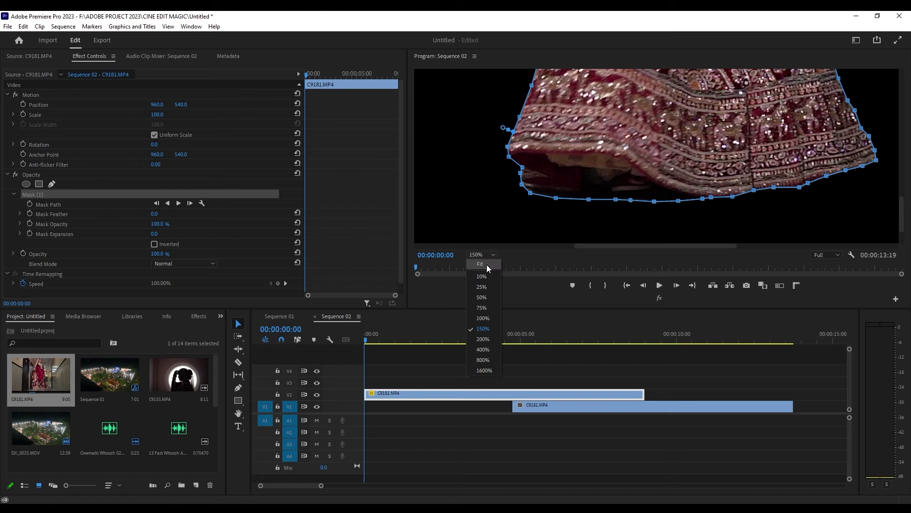
{"action": "left_click", "coordinate": [487, 264]}
{"action": "left_click", "coordinate": [460, 364]}
{"action": "left_click", "coordinate": [373, 393]}
{"action": "left_click", "coordinate": [378, 338]}
- Duplicate the masked clip onto V3 and start the V2 copy slightly later
{"action": "left_click_drag", "start_coordinate": [378, 339], "coordinate": [357, 335]}
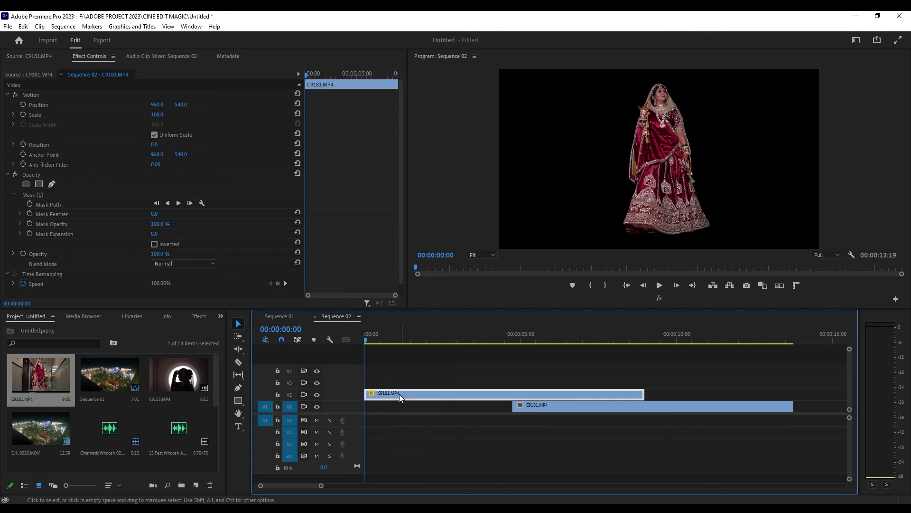
{"action": "left_click_drag", "start_coordinate": [403, 393], "coordinate": [402, 386]}
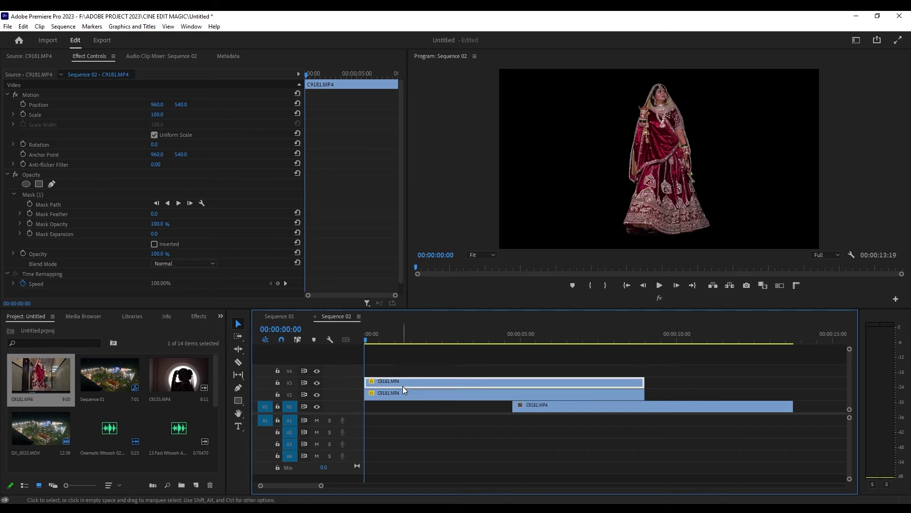
{"action": "left_click", "coordinate": [380, 397]}
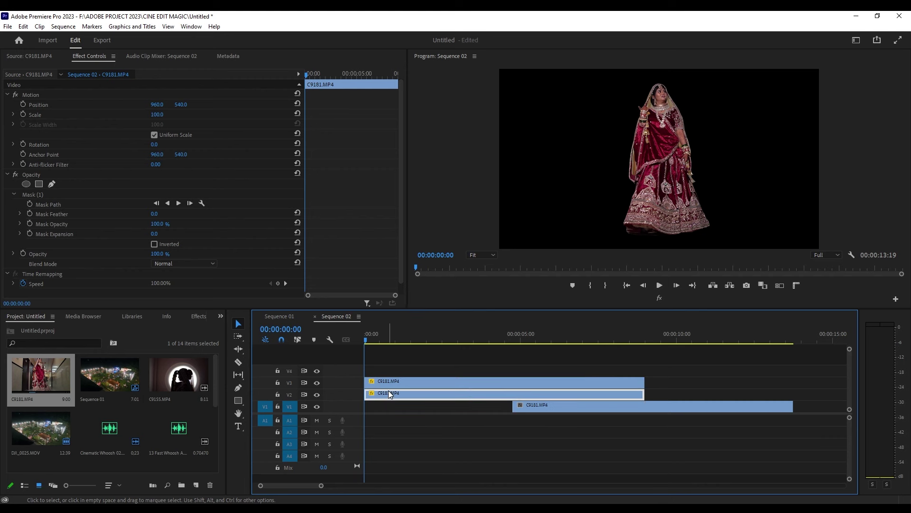
{"action": "left_click_drag", "start_coordinate": [389, 393], "coordinate": [429, 393]}
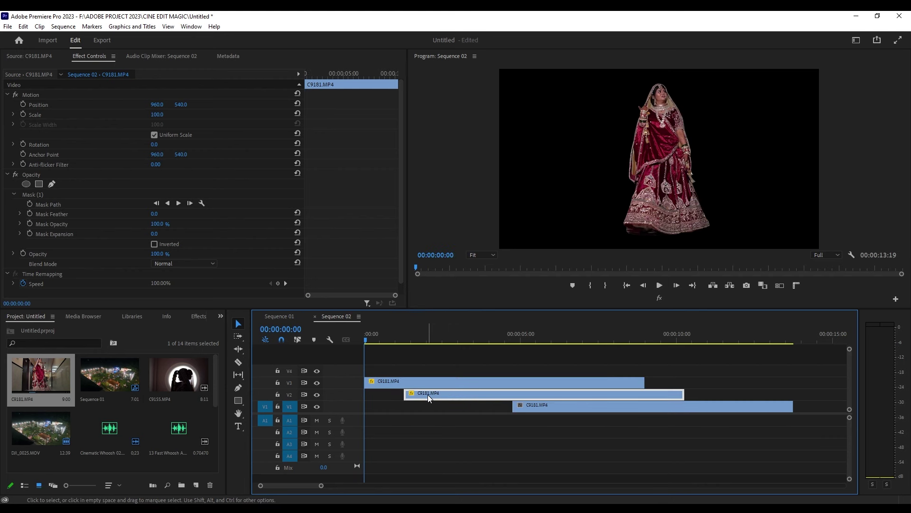
- Clear Mask (1) from the top V3 copy of the bride clip
{"action": "left_click", "coordinate": [390, 386]}
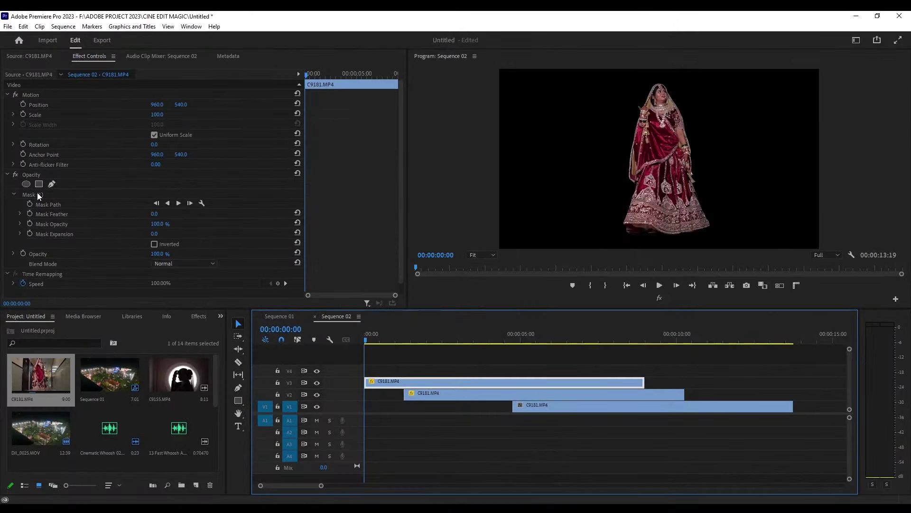
{"action": "right_click", "coordinate": [38, 195]}
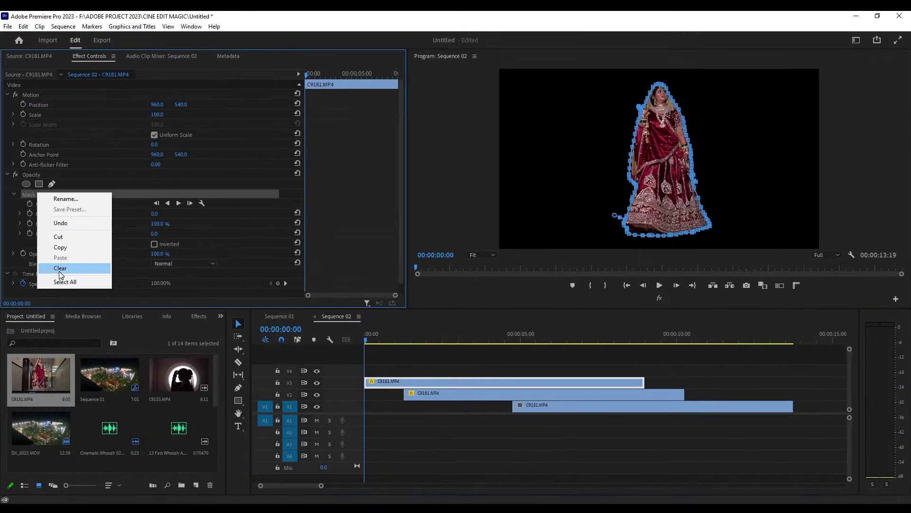
{"action": "left_click", "coordinate": [61, 269]}
{"action": "left_click", "coordinate": [412, 418]}
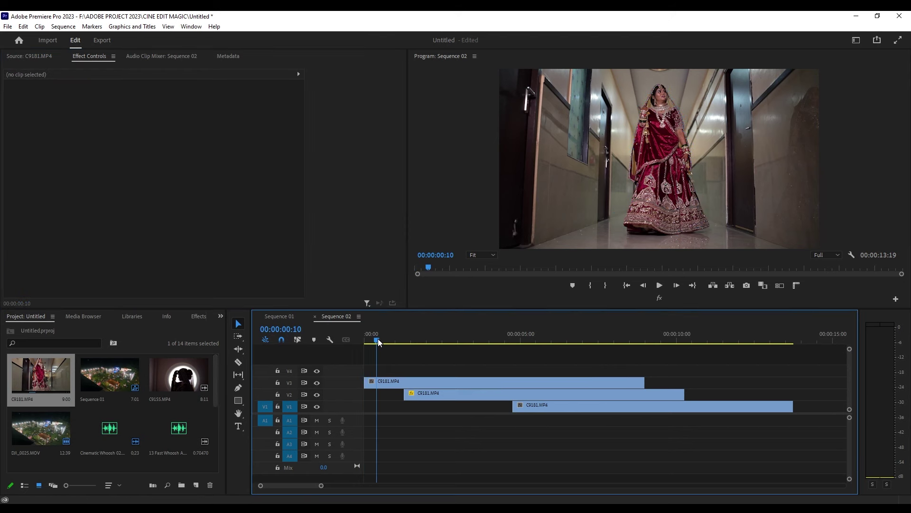
- Select the top C9181.MP4 copy on V3 to show its Effect Controls
{"action": "left_click", "coordinate": [374, 381]}
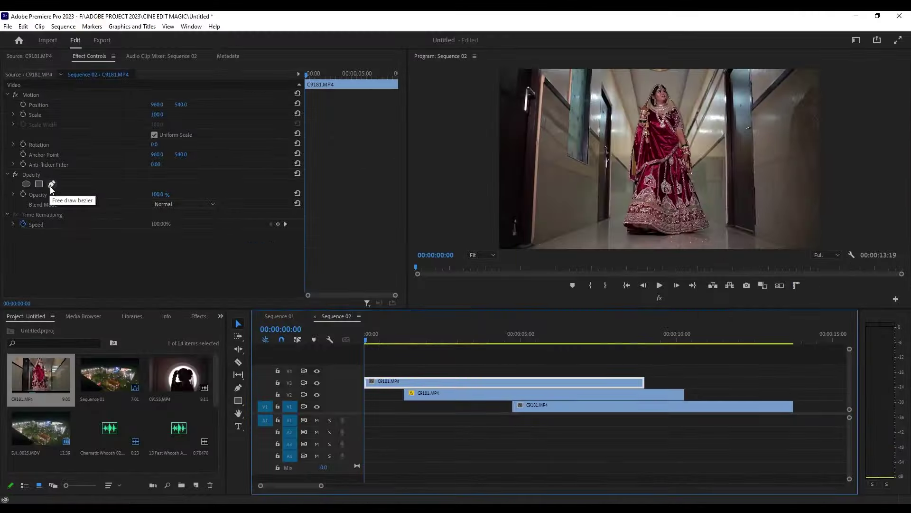
- Start a Free Draw Bezier mask on the V3 clip at 25% zoom, placing points below the frame
{"action": "left_click", "coordinate": [51, 184]}
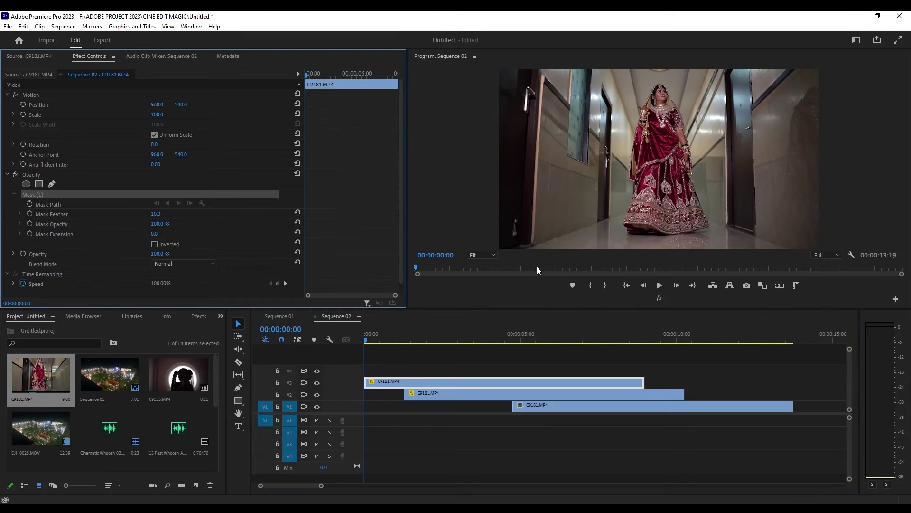
{"action": "left_click", "coordinate": [490, 254]}
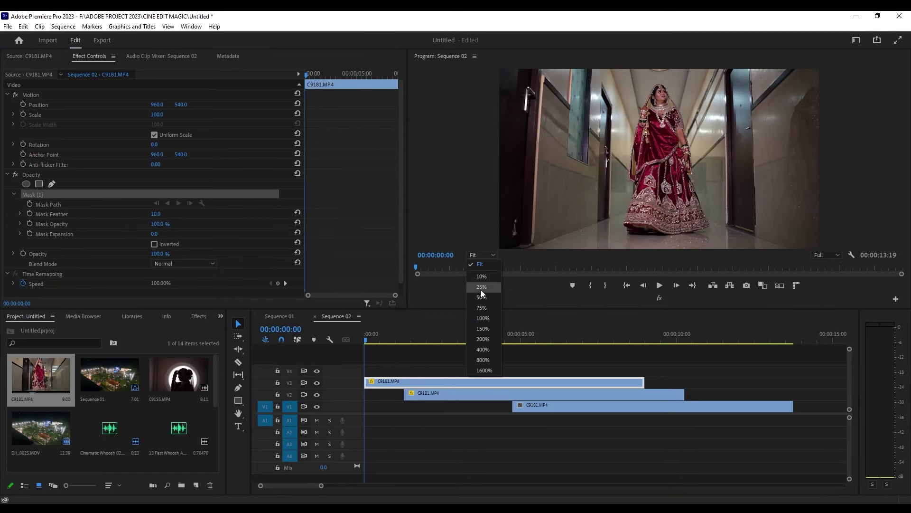
{"action": "left_click", "coordinate": [481, 288]}
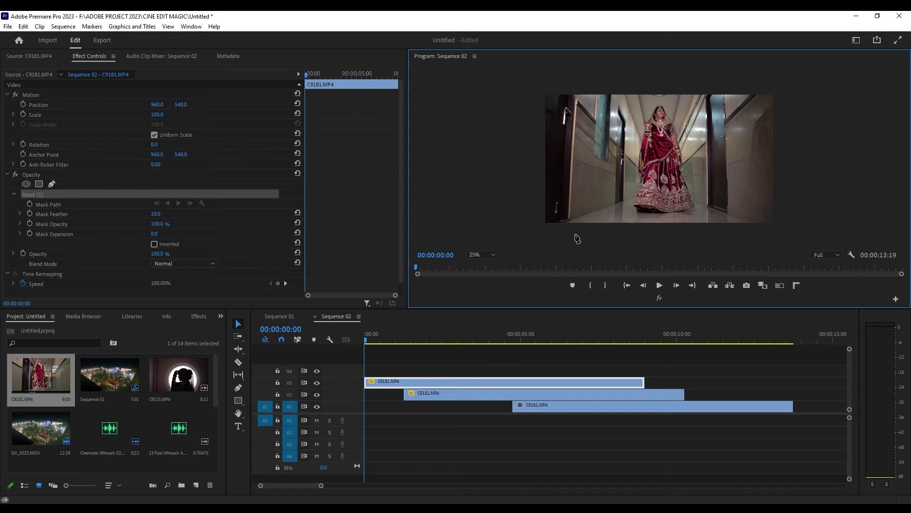
{"action": "left_click", "coordinate": [564, 222]}
{"action": "left_click", "coordinate": [580, 217]}
- At 150% zoom, add mask points along the bride's dress edge up to the frame's top
{"action": "left_click", "coordinate": [494, 256]}
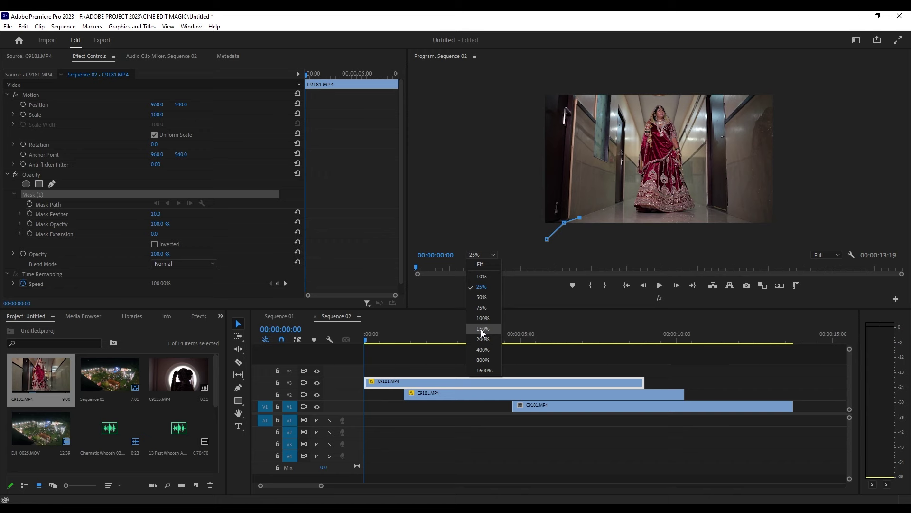
{"action": "left_click", "coordinate": [483, 329]}
{"action": "left_click_drag", "start_coordinate": [904, 185], "coordinate": [904, 223]}
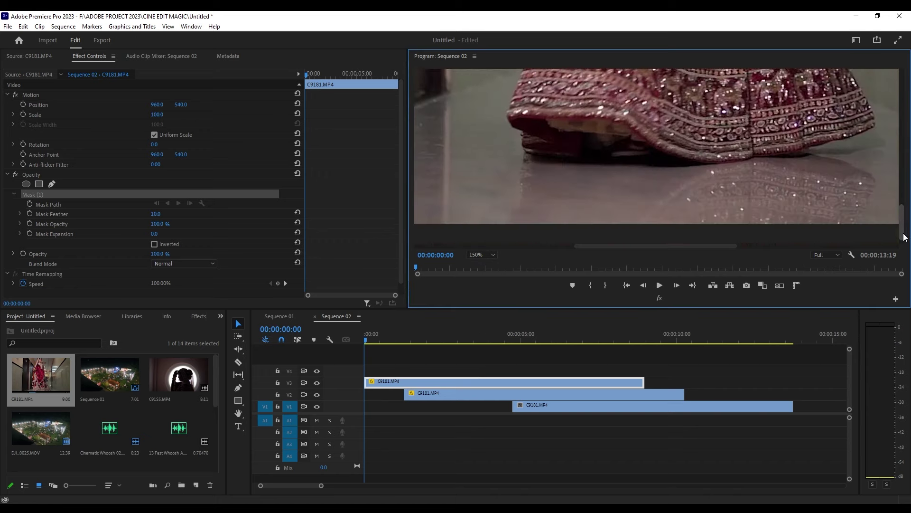
{"action": "left_click_drag", "start_coordinate": [714, 247], "coordinate": [631, 247]}
{"action": "left_click", "coordinate": [665, 152]}
{"action": "left_click", "coordinate": [835, 84]}
{"action": "scroll", "coordinate": [739, 159], "scroll_direction": "up", "scroll_amount": 3}
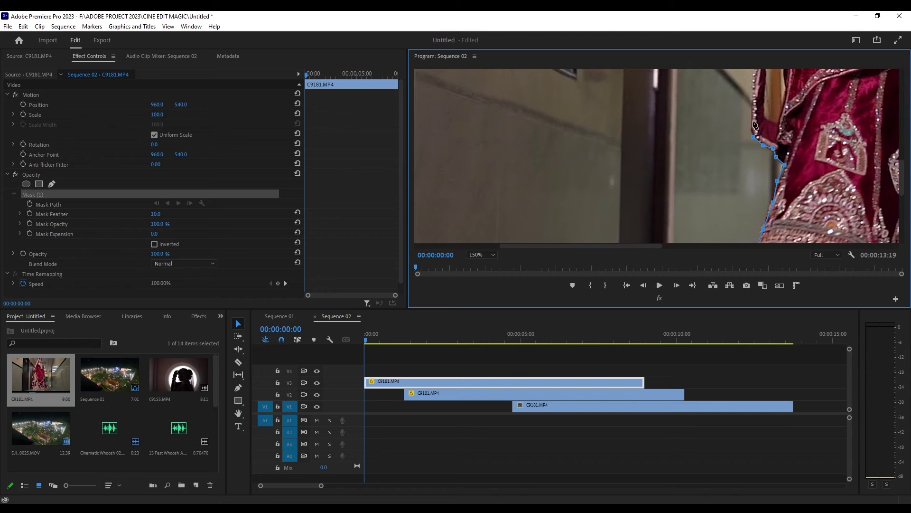
{"action": "scroll", "coordinate": [774, 157], "scroll_direction": "up", "scroll_amount": 3}
{"action": "scroll", "coordinate": [764, 143], "scroll_direction": "up", "scroll_amount": 3}
{"action": "scroll", "coordinate": [764, 143], "scroll_direction": "up", "scroll_amount": 3}
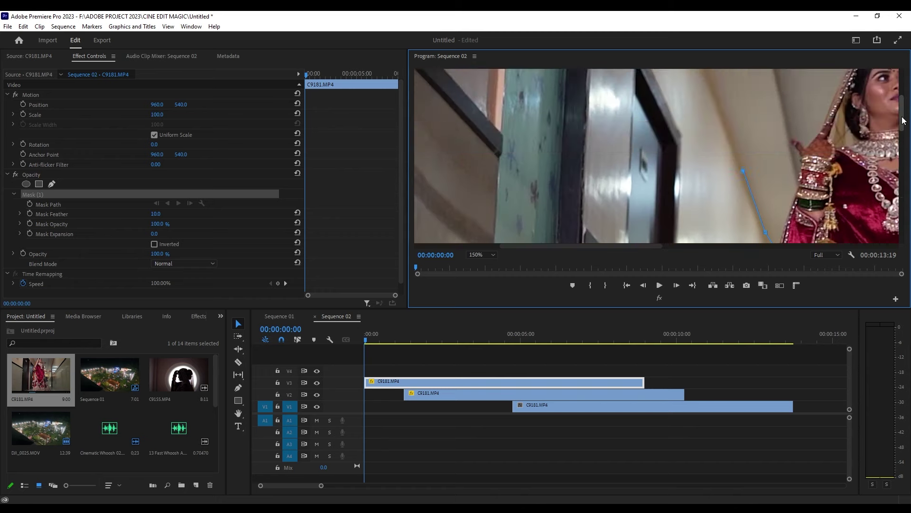
{"action": "scroll", "coordinate": [712, 118], "scroll_direction": "up", "scroll_amount": 3}
{"action": "left_click", "coordinate": [669, 82]}
- Set the V3 mask feather to 0 and return the preview zoom to Fit
{"action": "left_click", "coordinate": [482, 255]}
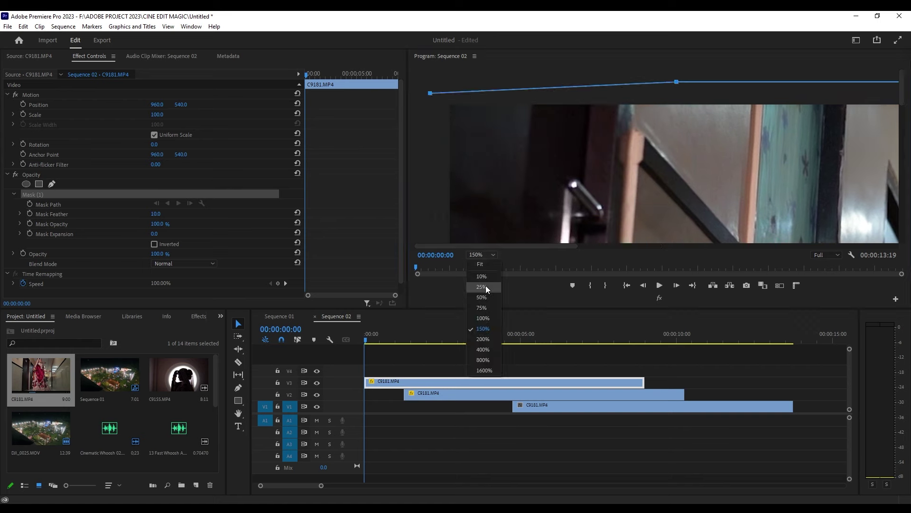
{"action": "left_click", "coordinate": [486, 286]}
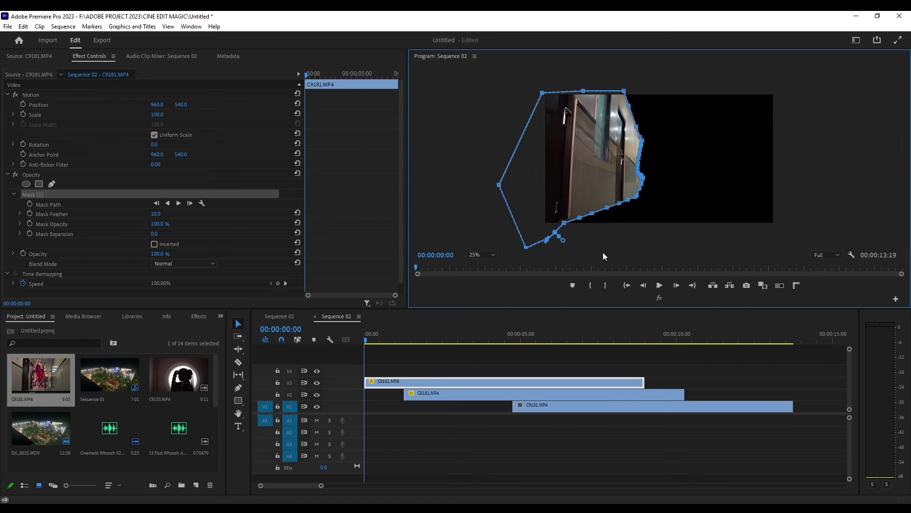
{"action": "left_click", "coordinate": [564, 241]}
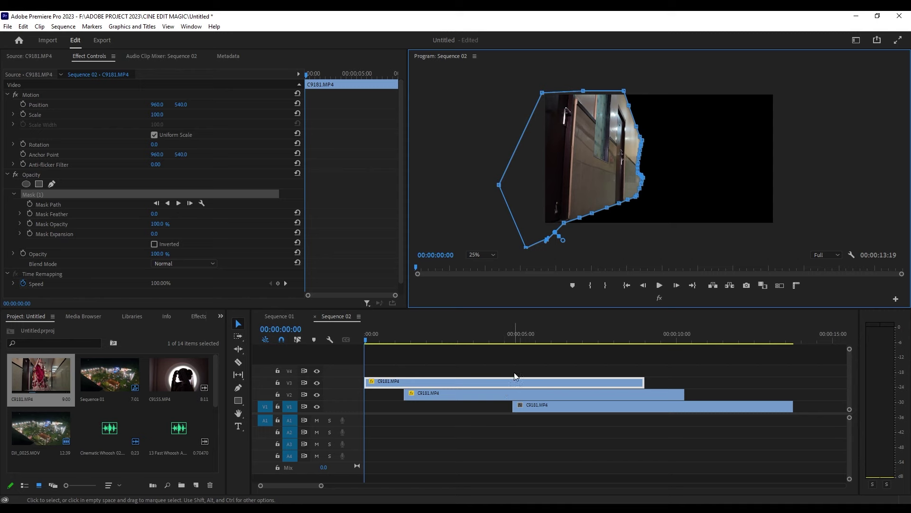
{"action": "left_click", "coordinate": [526, 364]}
{"action": "left_click", "coordinate": [406, 385]}
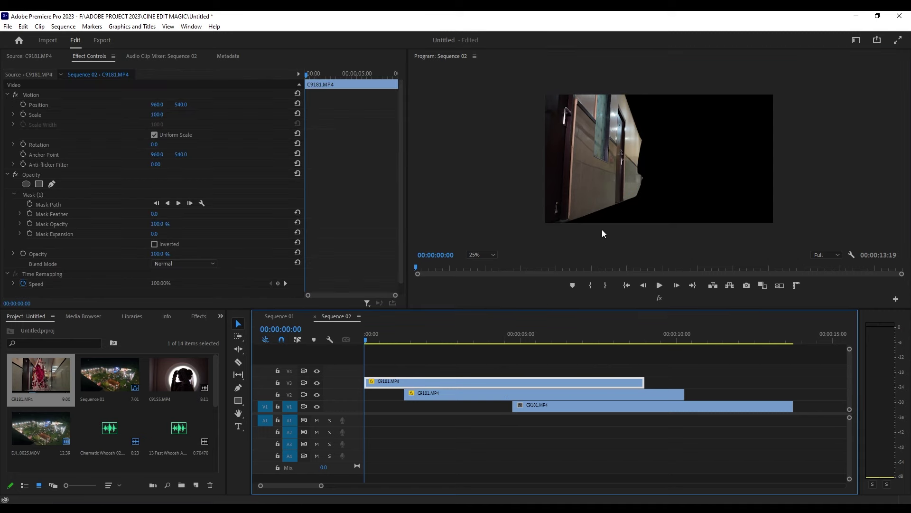
{"action": "left_click", "coordinate": [480, 255]}
{"action": "left_click", "coordinate": [484, 340]}
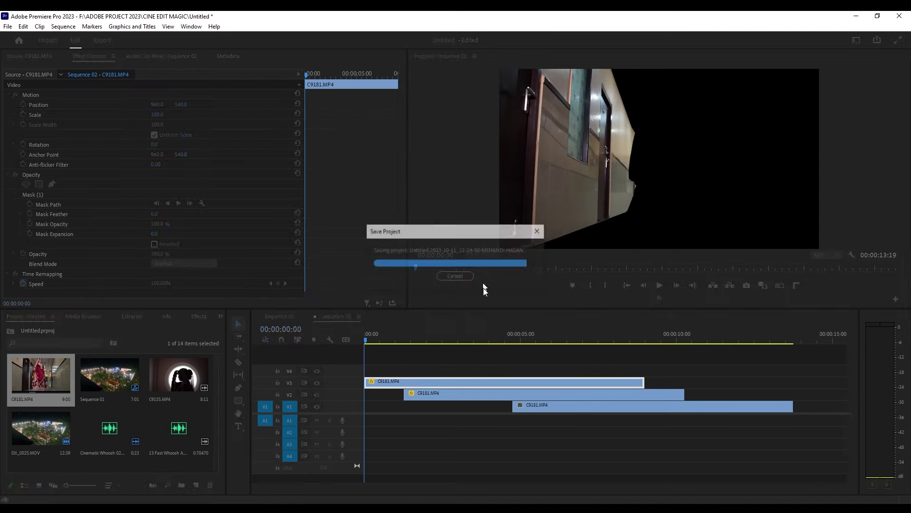
{"action": "left_click", "coordinate": [483, 375]}
{"action": "left_click", "coordinate": [418, 386]}
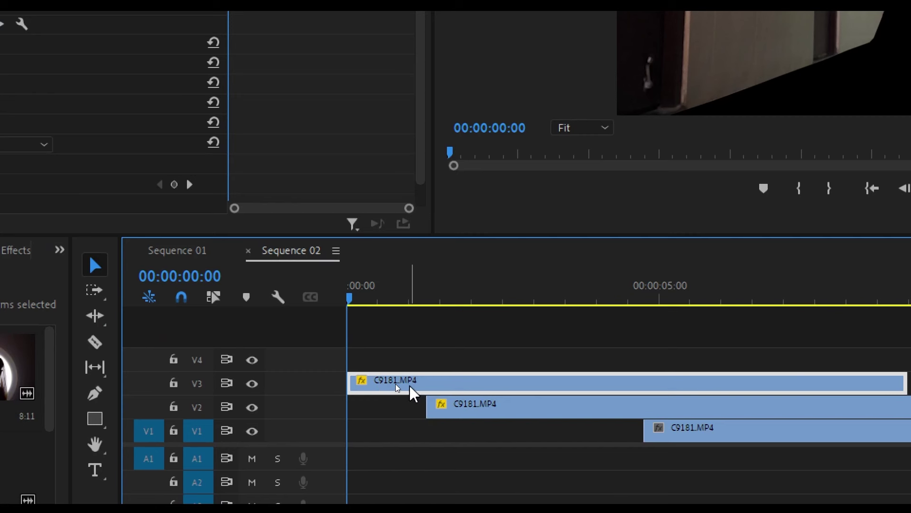
- Alt-drag the masked clip up to V4 and start the V3 copy slightly later
{"action": "left_click", "coordinate": [413, 359]}
{"action": "left_click_drag", "start_coordinate": [417, 384], "coordinate": [431, 361], "text": "alt"}
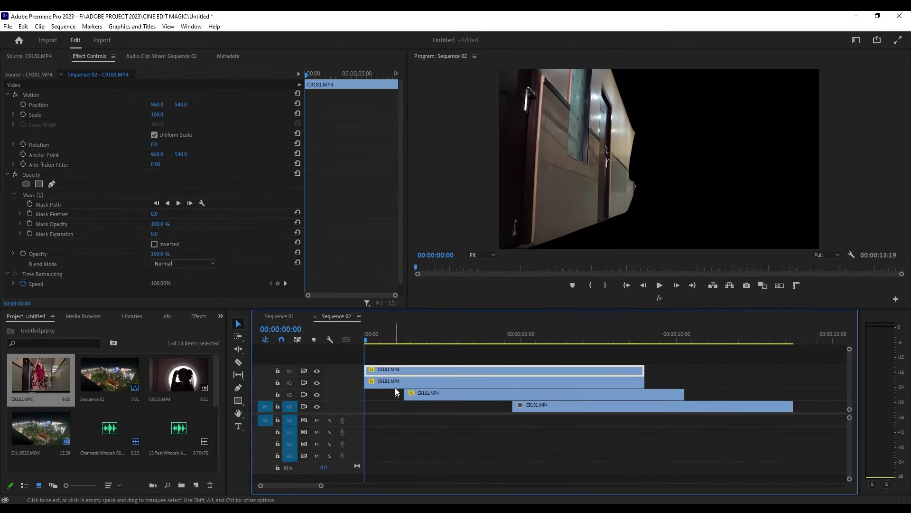
{"action": "left_click", "coordinate": [428, 386]}
{"action": "left_click_drag", "start_coordinate": [392, 385], "coordinate": [424, 385]}
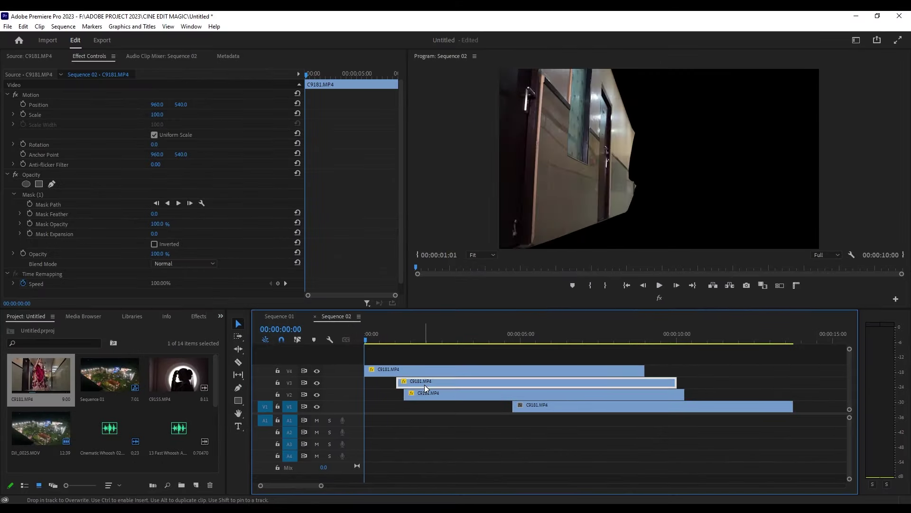
- Clear Mask (1) from the V4 copy of the bride clip
{"action": "left_click", "coordinate": [383, 370]}
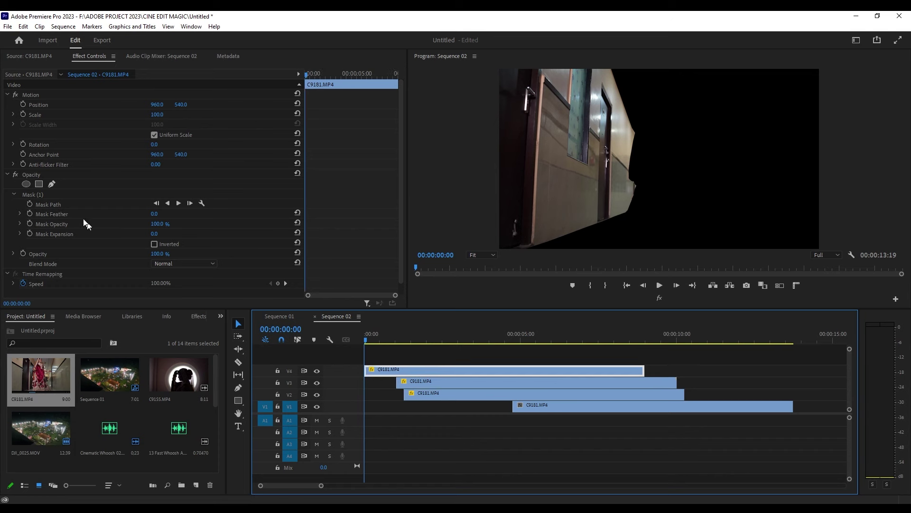
{"action": "right_click", "coordinate": [35, 196]}
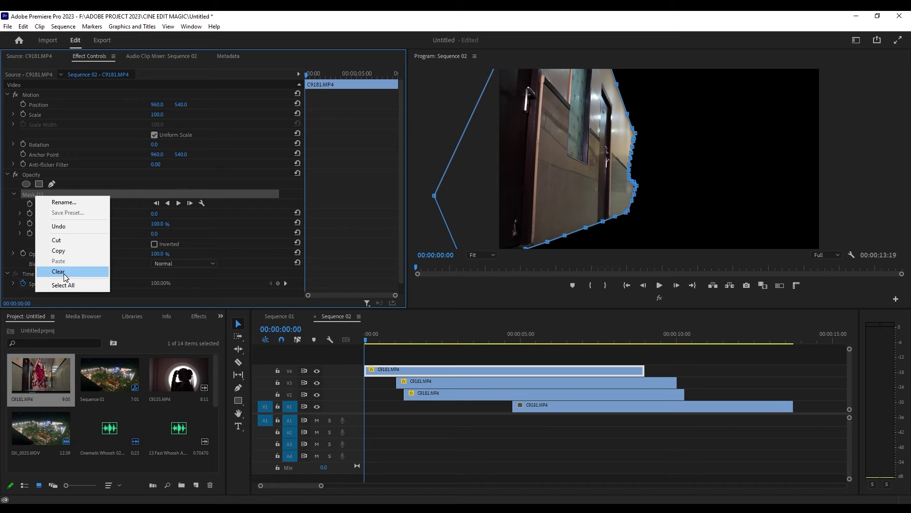
{"action": "left_click", "coordinate": [63, 273]}
{"action": "left_click", "coordinate": [384, 454]}
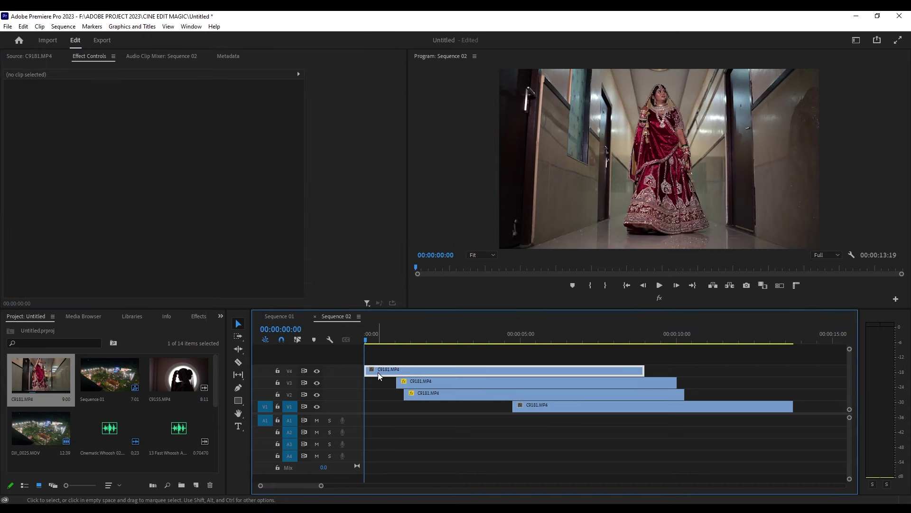
{"action": "left_click", "coordinate": [379, 372]}
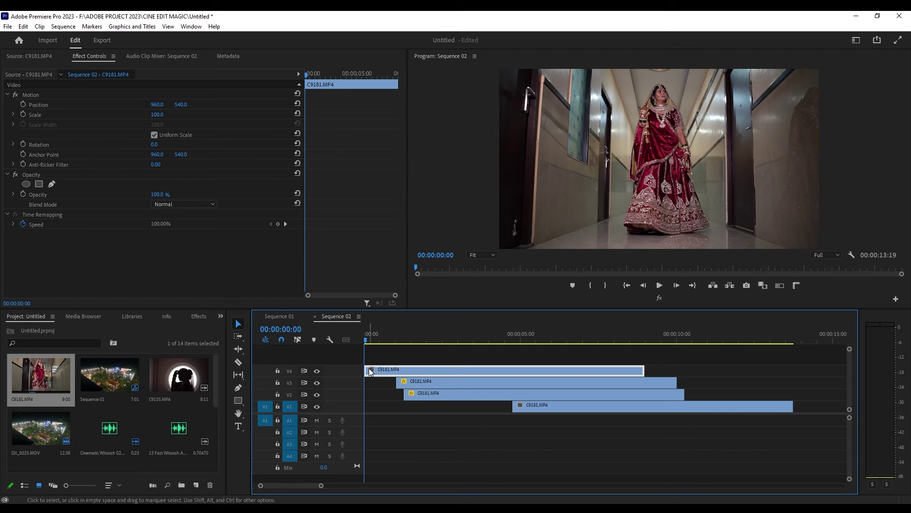
- Begin a new Free Draw Bezier mask on the V4 clip, tracing at 150% zoom
{"action": "left_click", "coordinate": [52, 184]}
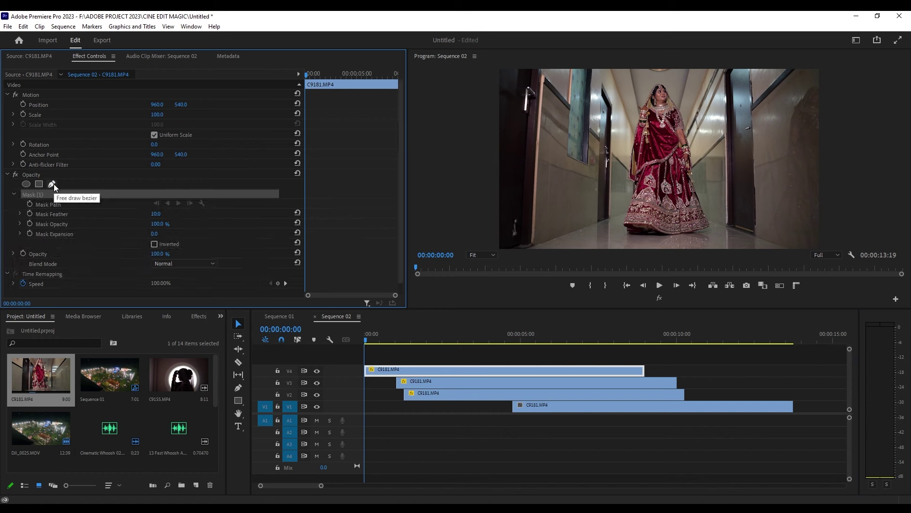
{"action": "left_click", "coordinate": [486, 256]}
{"action": "left_click", "coordinate": [487, 287]}
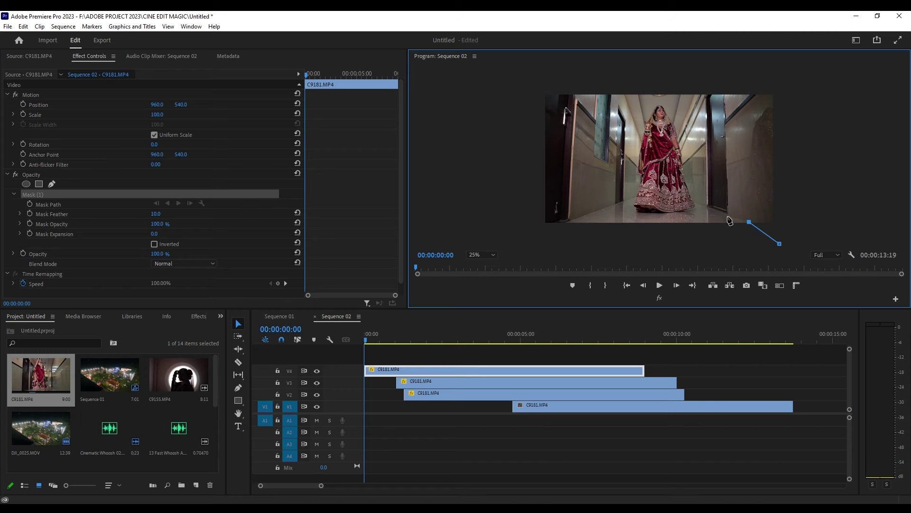
{"action": "left_click", "coordinate": [477, 255]}
{"action": "left_click", "coordinate": [480, 327]}
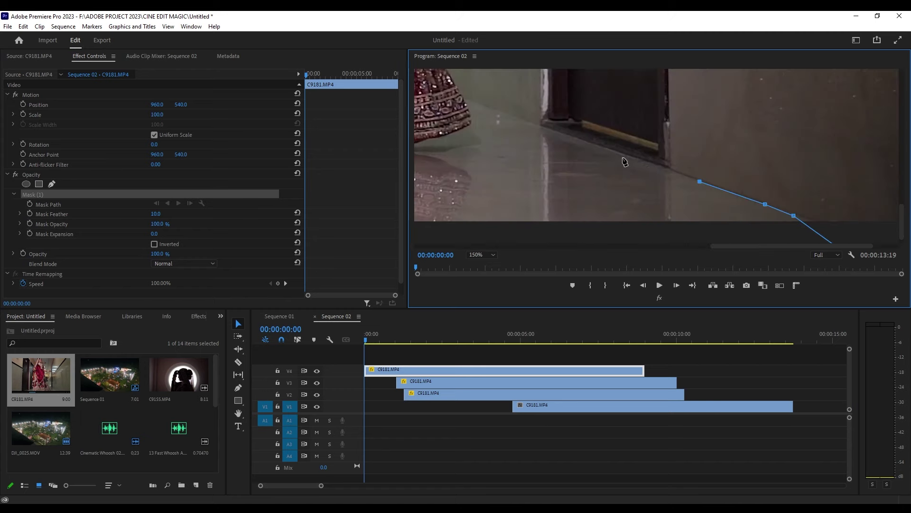
{"action": "scroll", "coordinate": [617, 159], "scroll_direction": "up", "scroll_amount": 5}
{"action": "scroll", "coordinate": [599, 152], "scroll_direction": "left", "scroll_amount": 5}
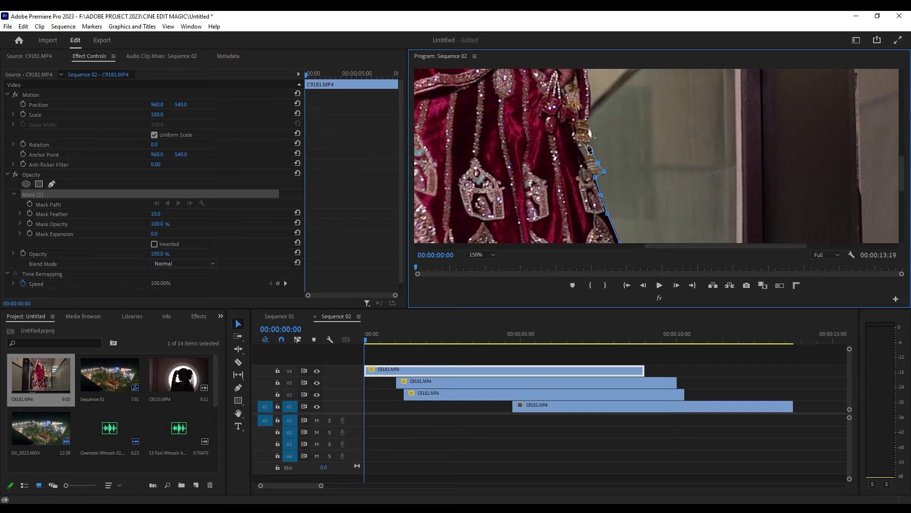
{"action": "scroll", "coordinate": [586, 145], "scroll_direction": "up", "scroll_amount": 2}
{"action": "scroll", "coordinate": [553, 142], "scroll_direction": "up", "scroll_amount": 1}
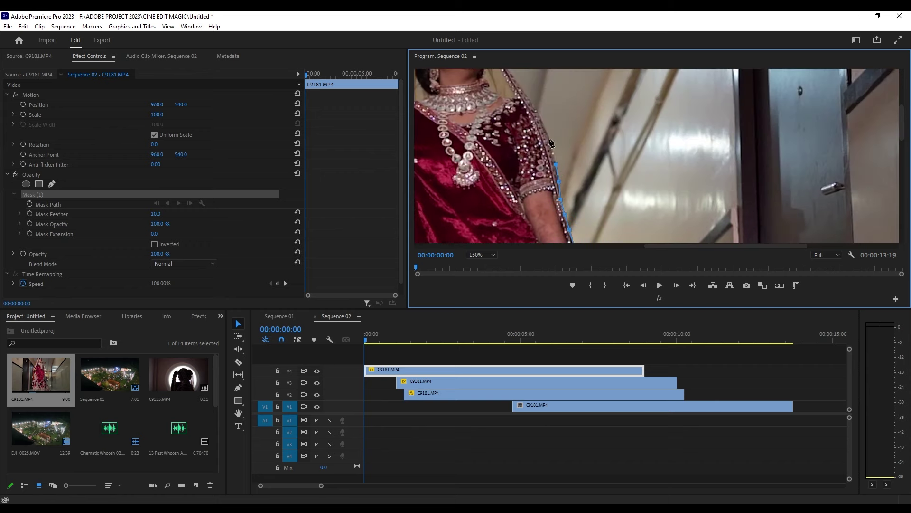
{"action": "scroll", "coordinate": [550, 142], "scroll_direction": "up", "scroll_amount": 4}
- Back at 25% zoom, close the mask path and set its feather to about 0.2
{"action": "left_click", "coordinate": [477, 255]}
{"action": "left_click", "coordinate": [479, 287]}
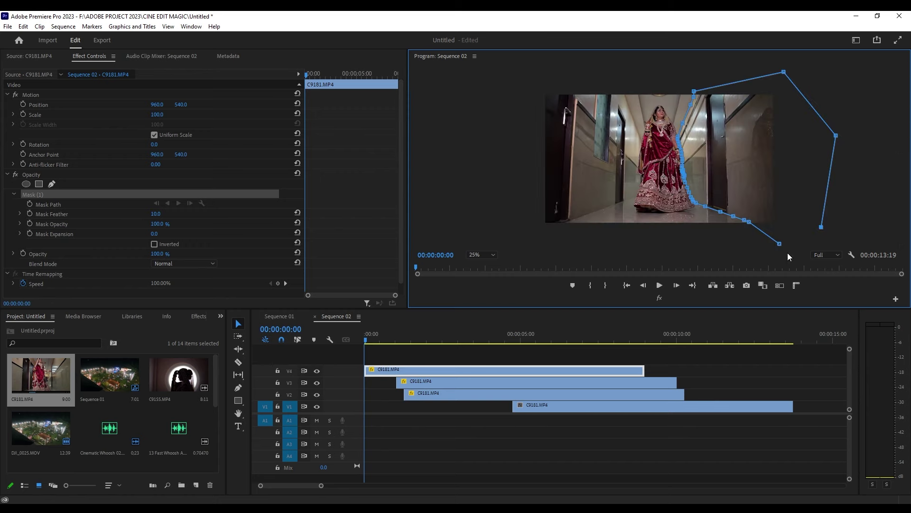
{"action": "left_click", "coordinate": [781, 244]}
{"action": "left_click_drag", "start_coordinate": [756, 243], "coordinate": [766, 235]}
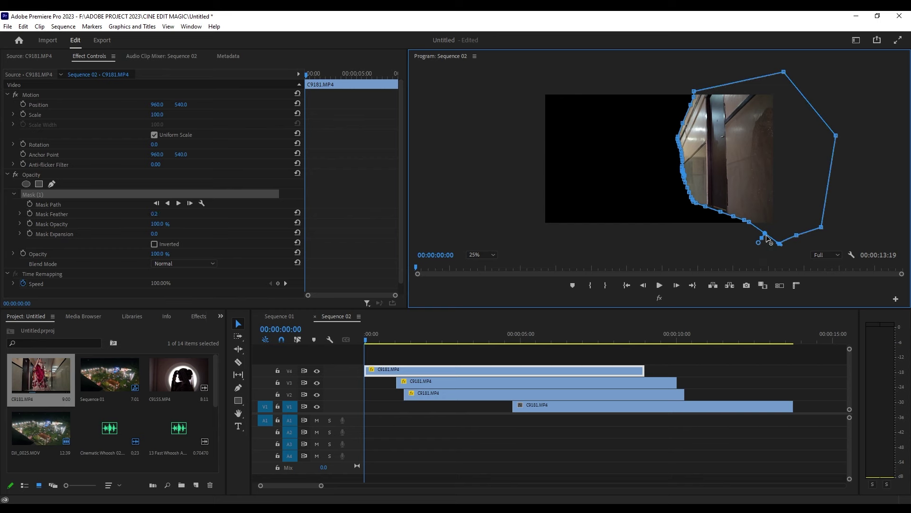
- Slide the V4 bride clip about 10 frames later
{"action": "left_click", "coordinate": [740, 369]}
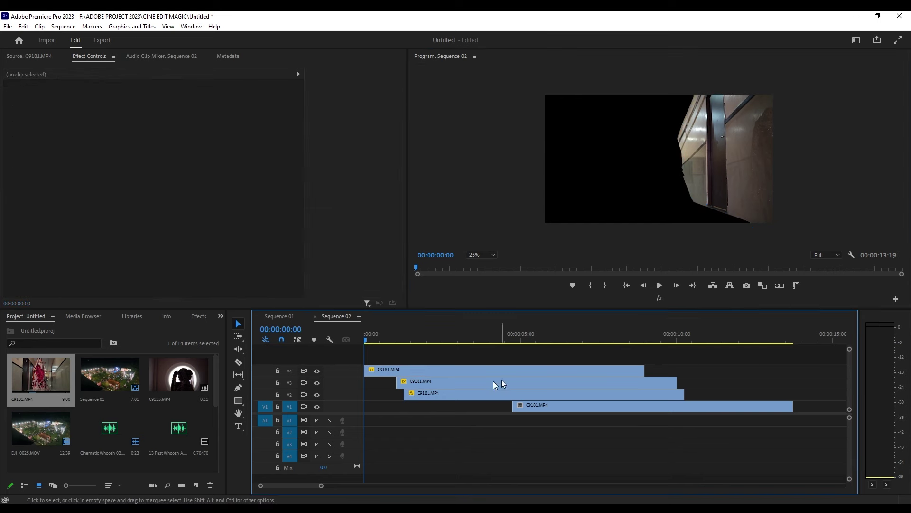
{"action": "left_click", "coordinate": [397, 372]}
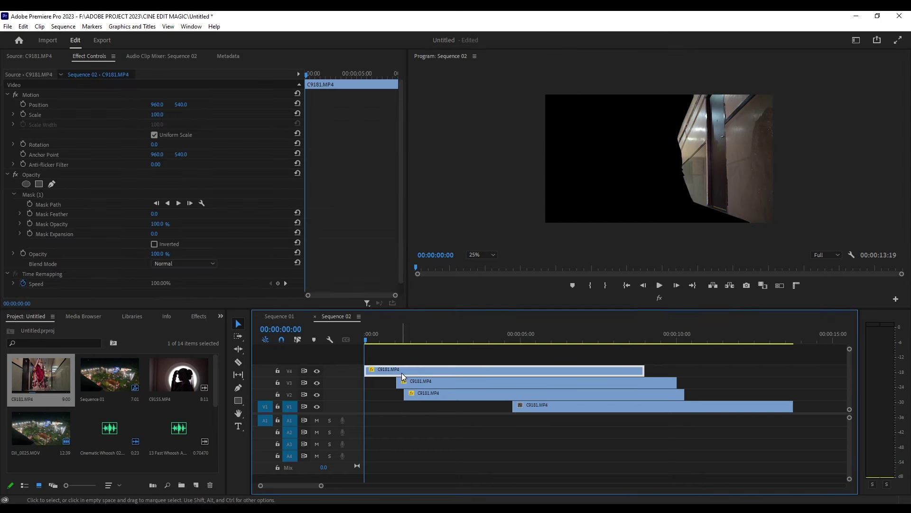
{"action": "left_click_drag", "start_coordinate": [387, 372], "coordinate": [387, 357]}
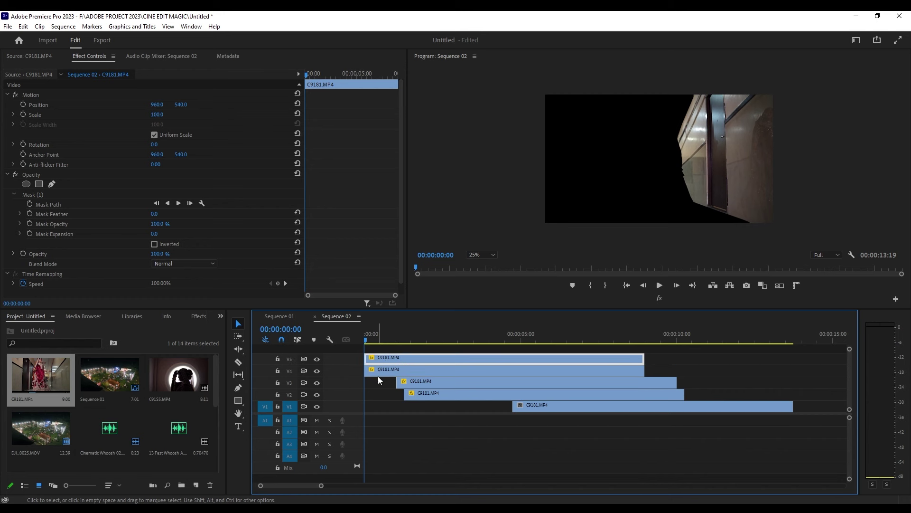
{"action": "left_click_drag", "start_coordinate": [383, 372], "coordinate": [395, 371]}
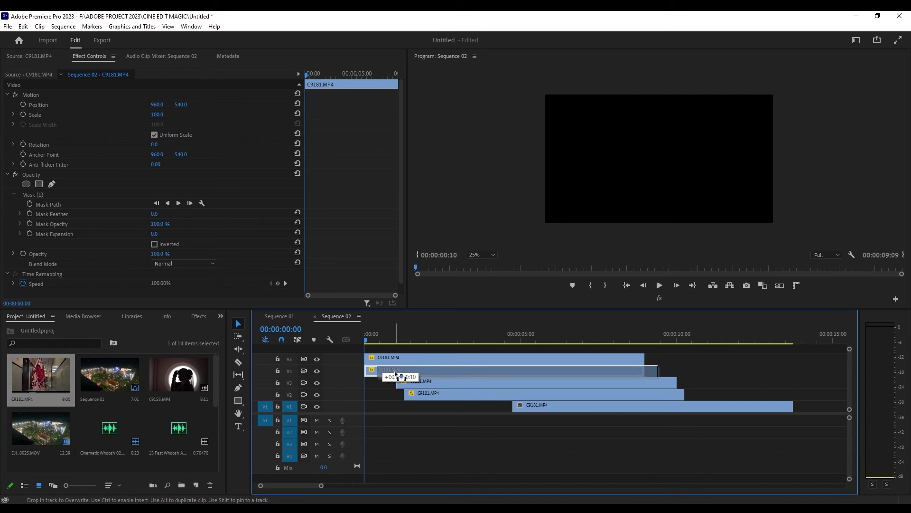
- Clear Mask (1) from the top V5 clip and zoom the timeline in on the clips
{"action": "left_click", "coordinate": [390, 357]}
{"action": "key", "text": "Right"}
{"action": "key", "text": "Right"}
{"action": "key", "text": "Right"}
{"action": "key", "text": "Right"}
{"action": "key", "text": "Right"}
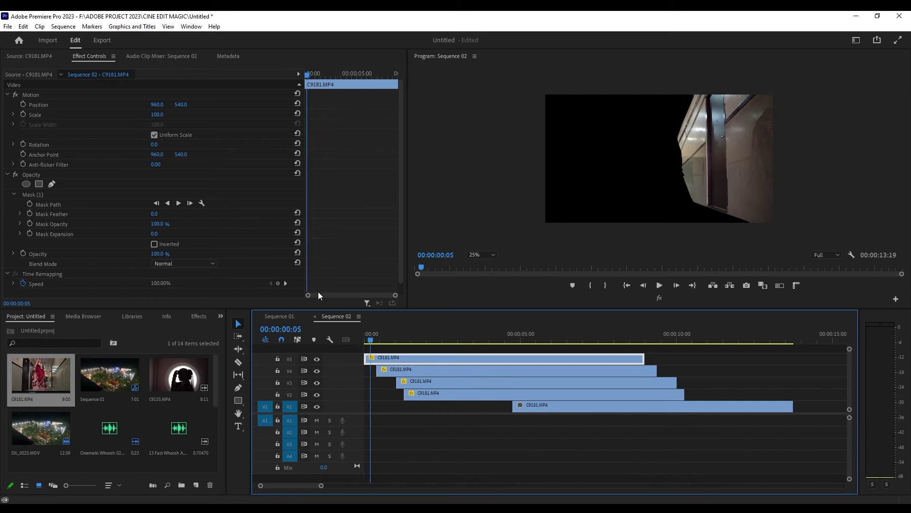
{"action": "right_click", "coordinate": [42, 192]}
{"action": "left_click", "coordinate": [63, 264]}
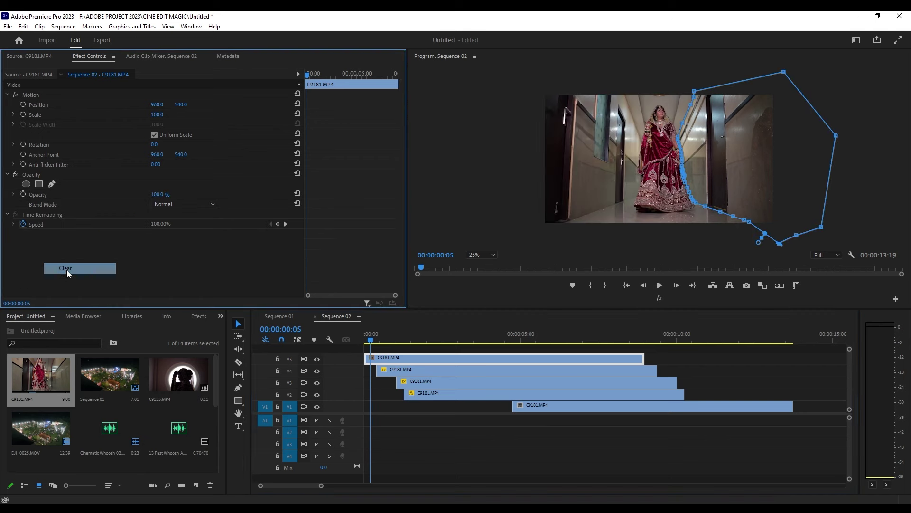
{"action": "left_click", "coordinate": [470, 446]}
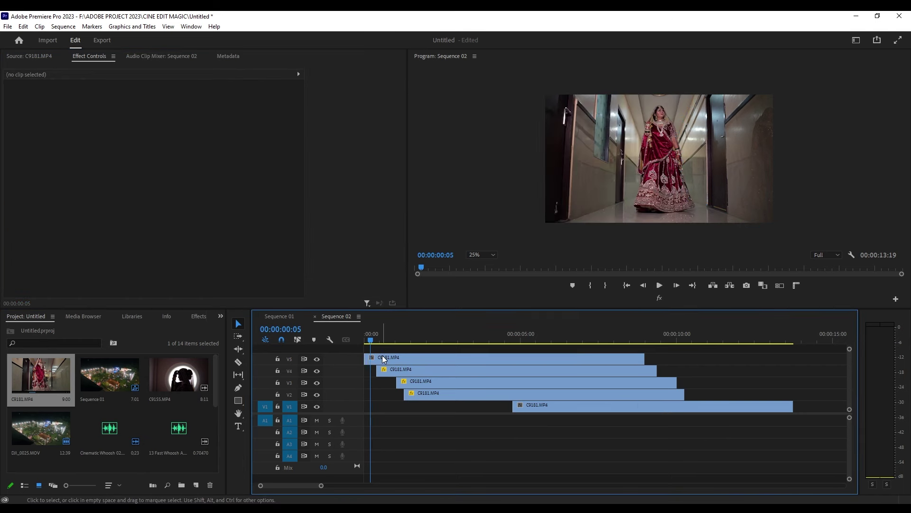
{"action": "left_click", "coordinate": [383, 359]}
{"action": "left_click_drag", "start_coordinate": [323, 486], "coordinate": [309, 485]}
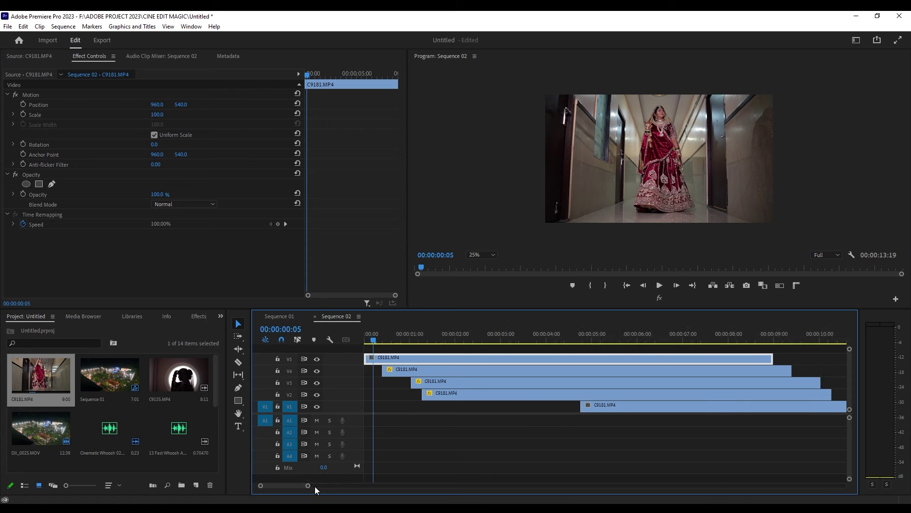
{"action": "left_click_drag", "start_coordinate": [383, 342], "coordinate": [378, 340]}
- Add a new Free Draw Bezier mask to the V5 clip with the view at 150%
{"action": "left_click", "coordinate": [474, 255]}
{"action": "left_click", "coordinate": [479, 265]}
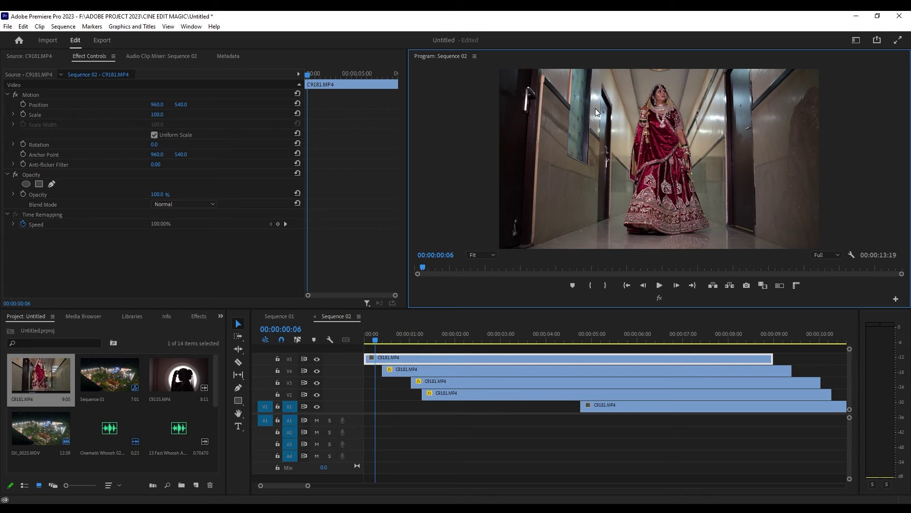
{"action": "left_click", "coordinate": [51, 185]}
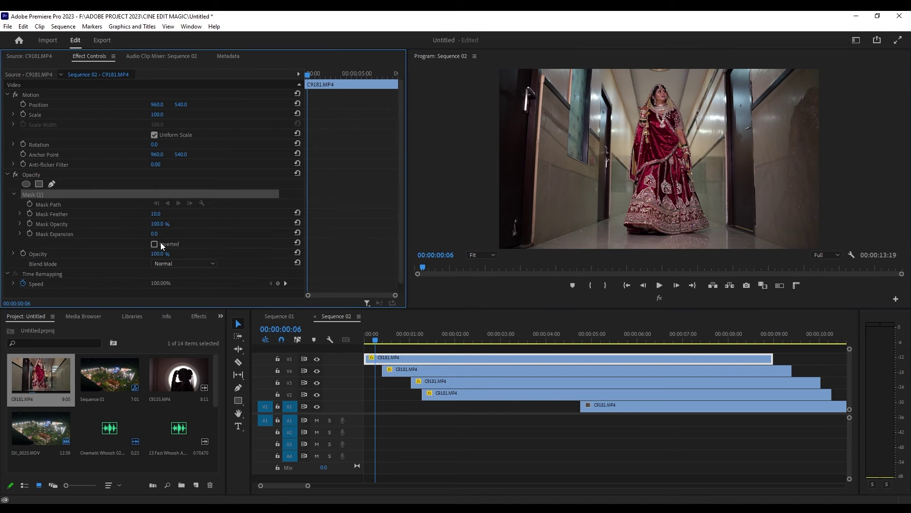
{"action": "left_click", "coordinate": [485, 256]}
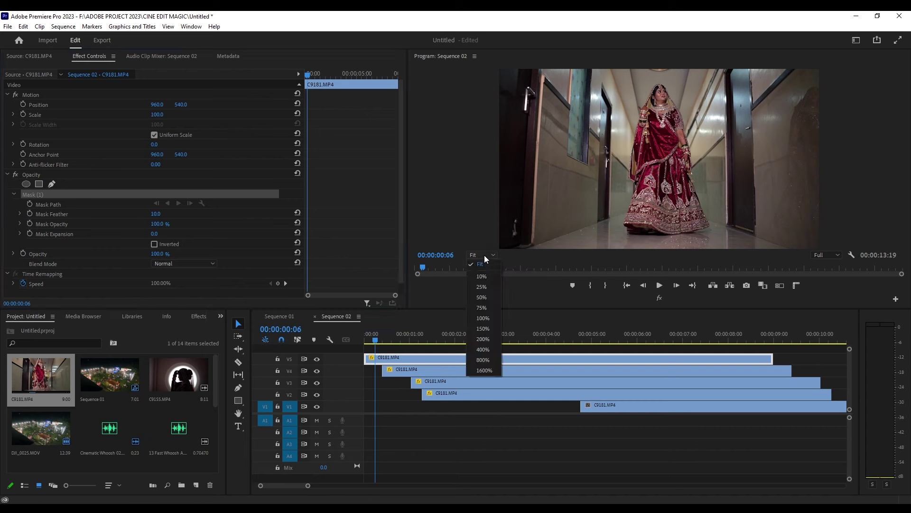
{"action": "left_click", "coordinate": [483, 328]}
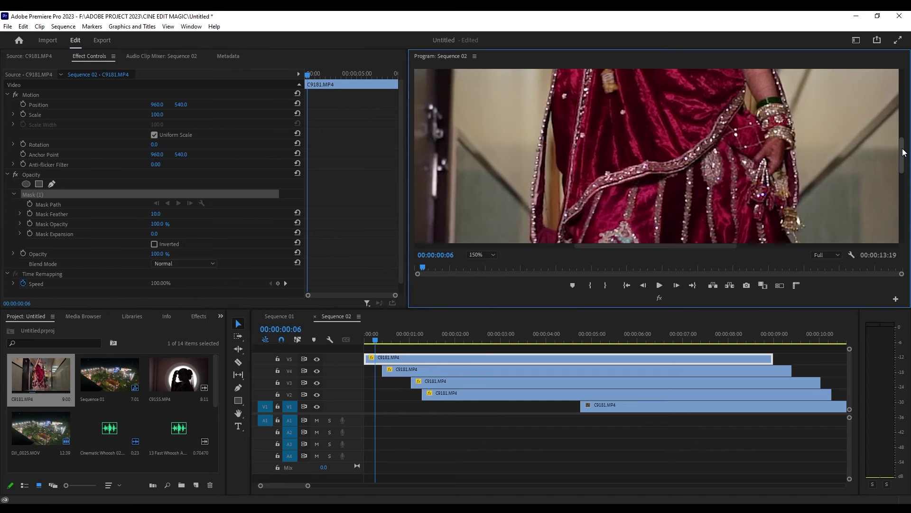
{"action": "left_click_drag", "start_coordinate": [904, 154], "coordinate": [904, 129]}
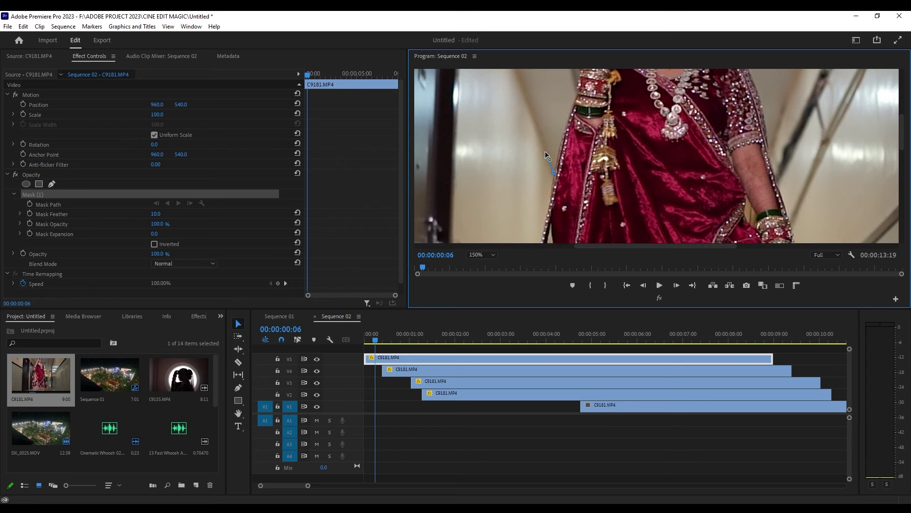
- Close the traced mask on its first point and return the program view to Fit
{"action": "scroll", "coordinate": [545, 151], "scroll_direction": "up", "scroll_amount": 3}
{"action": "scroll", "coordinate": [712, 133], "scroll_direction": "up", "scroll_amount": 2}
{"action": "scroll", "coordinate": [826, 142], "scroll_direction": "down", "scroll_amount": 5}
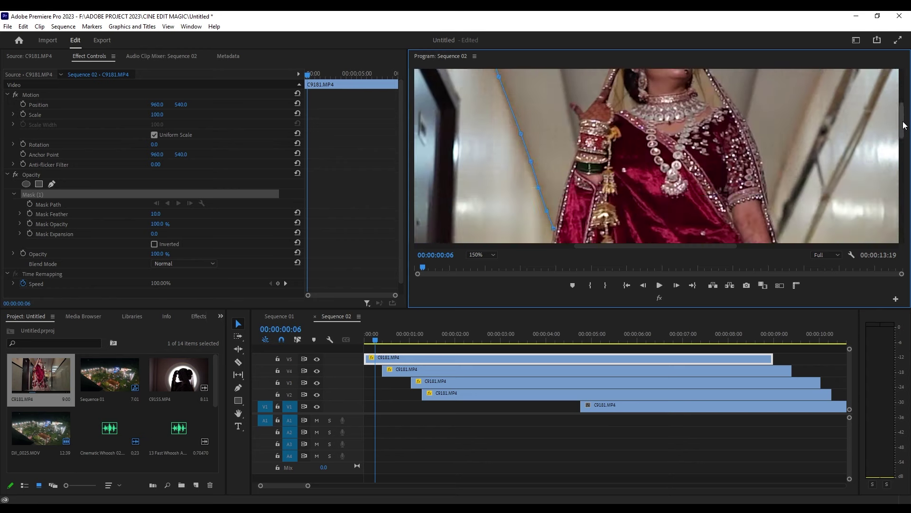
{"action": "scroll", "coordinate": [743, 85], "scroll_direction": "up", "scroll_amount": 3}
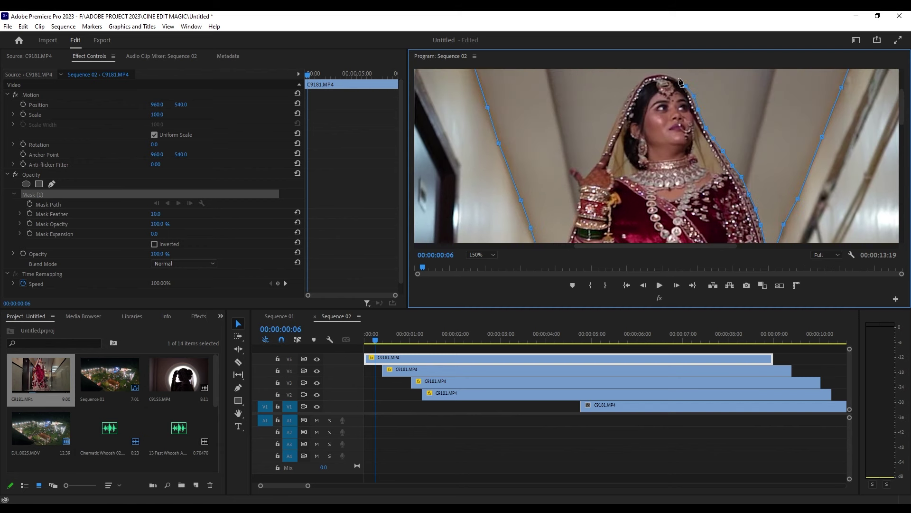
{"action": "scroll", "coordinate": [606, 185], "scroll_direction": "up", "scroll_amount": 2}
{"action": "scroll", "coordinate": [573, 216], "scroll_direction": "down", "scroll_amount": 5}
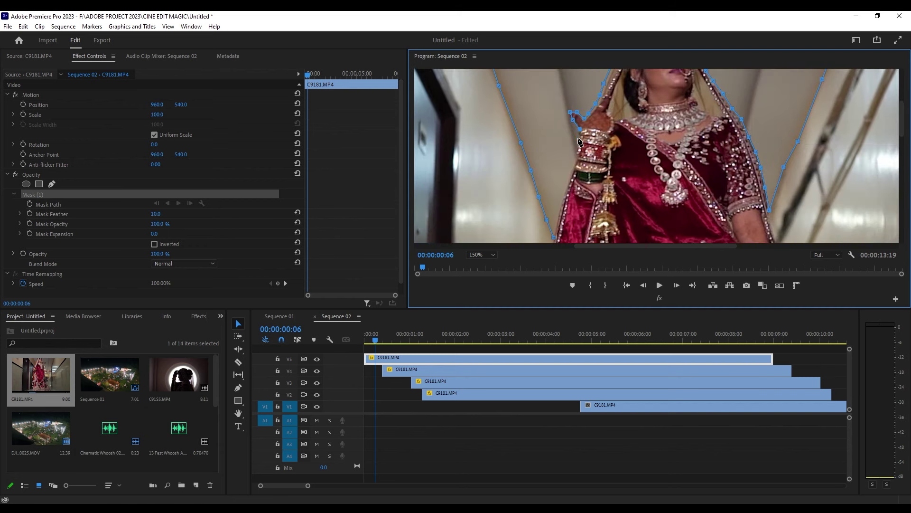
{"action": "left_click", "coordinate": [555, 239]}
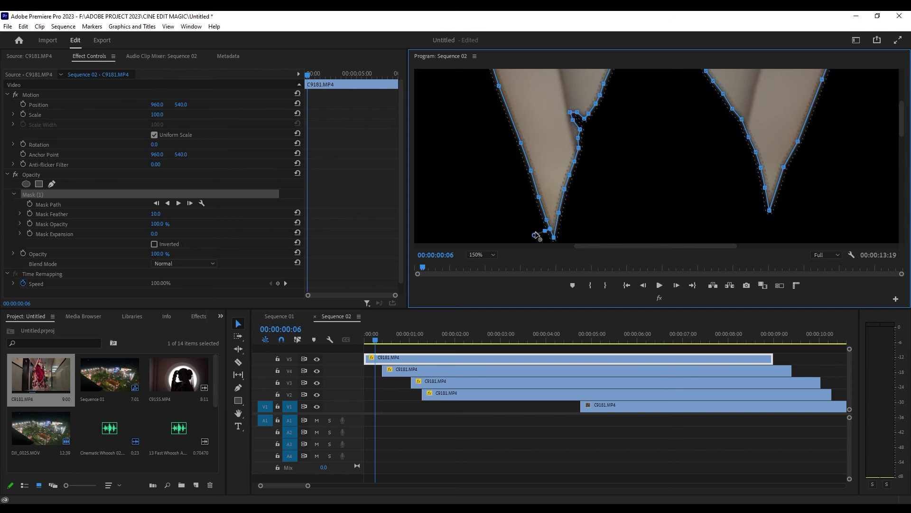
{"action": "left_click", "coordinate": [492, 252]}
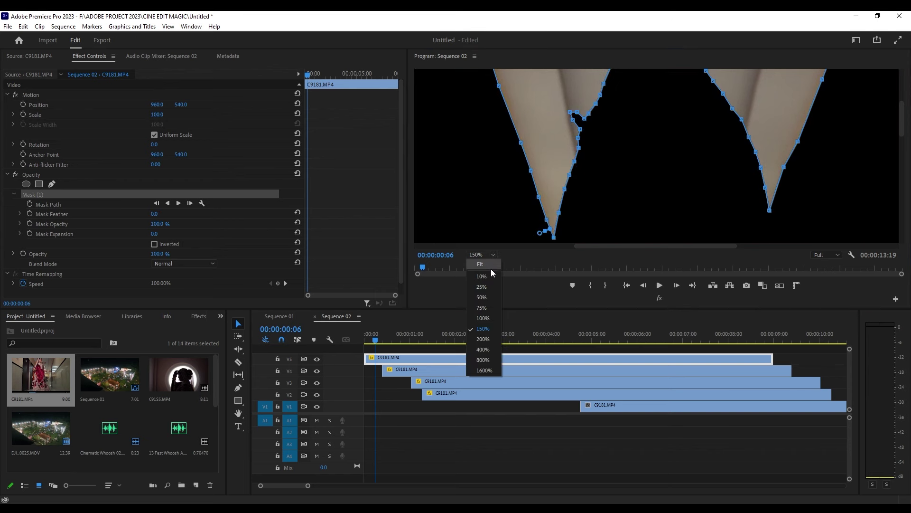
{"action": "left_click", "coordinate": [492, 267]}
- Select the masked V5 clip and drag it upward onto a new track
{"action": "left_click", "coordinate": [448, 426]}
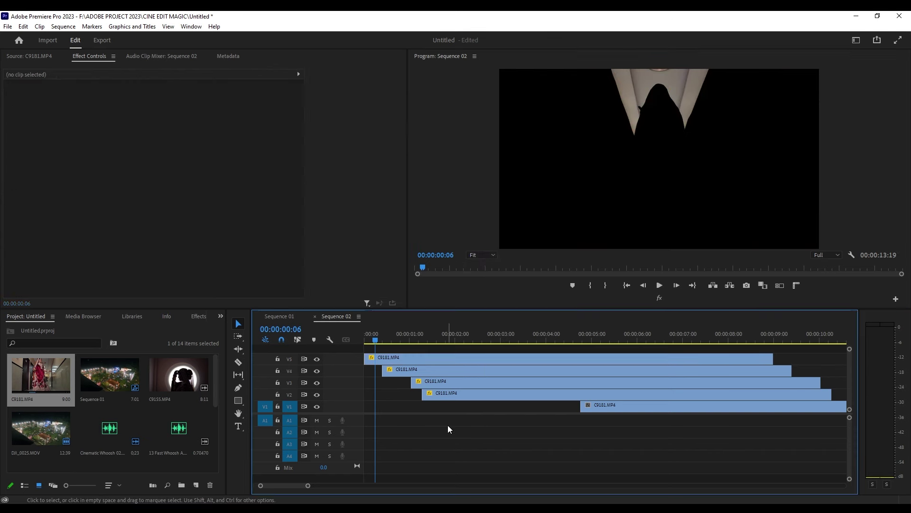
{"action": "left_click", "coordinate": [382, 360]}
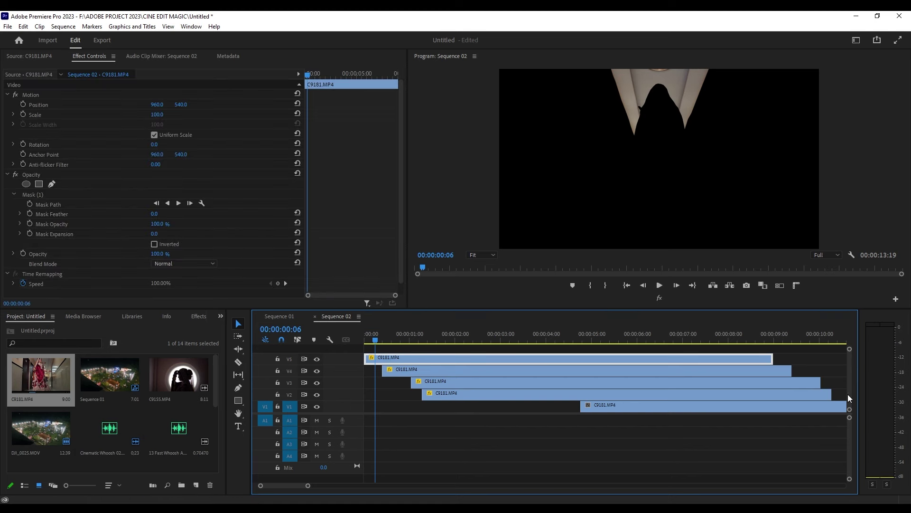
{"action": "scroll", "coordinate": [849, 376], "scroll_direction": "up", "scroll_amount": 2}
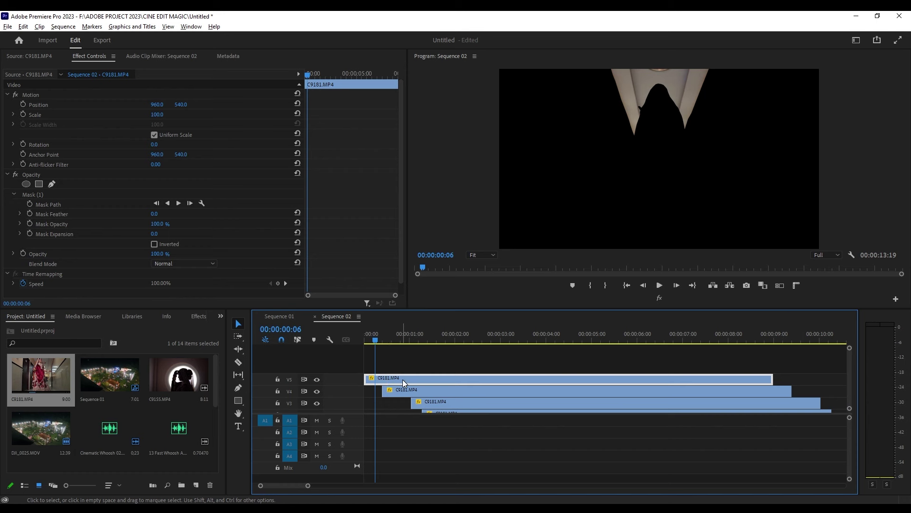
{"action": "left_click_drag", "start_coordinate": [403, 380], "coordinate": [402, 369]}
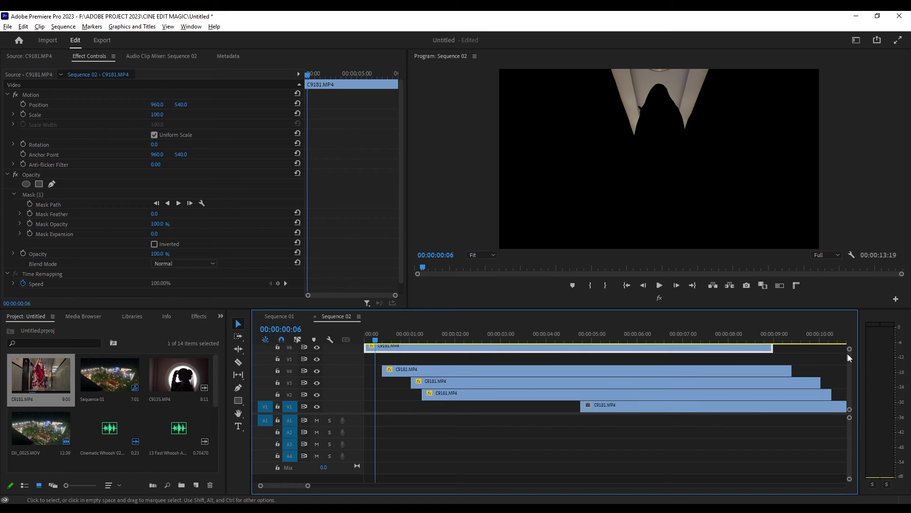
- Undo the move and reselect the V5 clip
{"action": "scroll", "coordinate": [852, 366], "scroll_direction": "up", "scroll_amount": 2}
{"action": "key", "text": "ctrl+z"}
{"action": "left_click", "coordinate": [416, 362]}
{"action": "scroll", "coordinate": [852, 379], "scroll_direction": "up", "scroll_amount": 2}
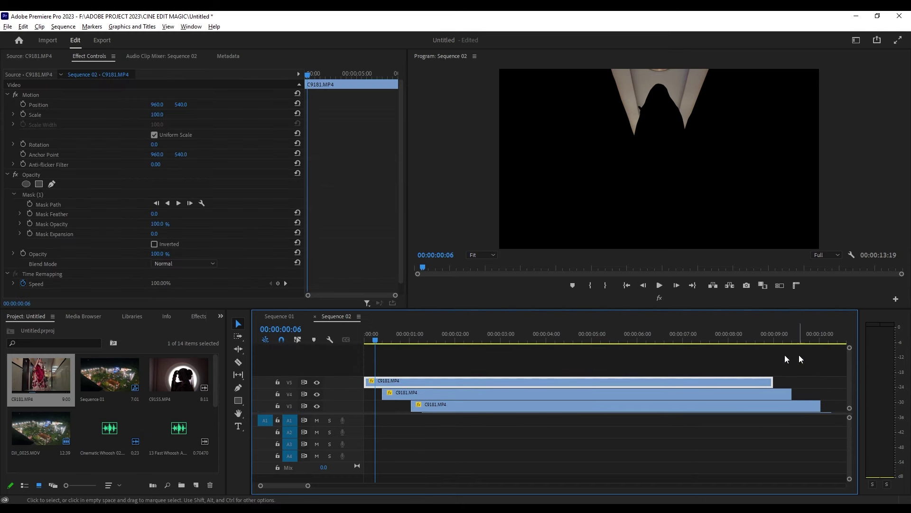
- Copy the masked V5 clip onto a new V6 track and select the copy
{"action": "left_click_drag", "start_coordinate": [408, 384], "coordinate": [394, 371]}
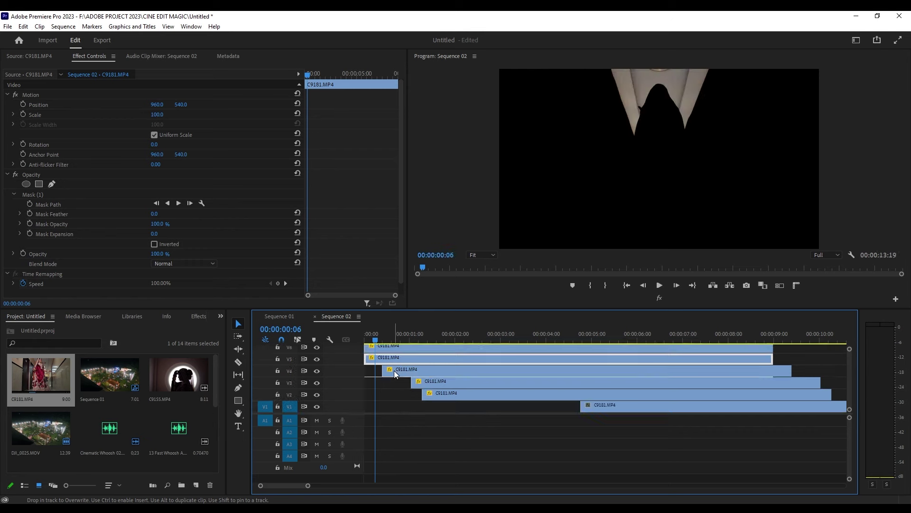
{"action": "scroll", "coordinate": [848, 349], "scroll_direction": "up", "scroll_amount": 2}
{"action": "left_click", "coordinate": [395, 372]}
- Shift the V3–V5 clips later together, then select the V6 clip with the playhead at the start
{"action": "left_click_drag", "start_coordinate": [824, 373], "coordinate": [762, 404]}
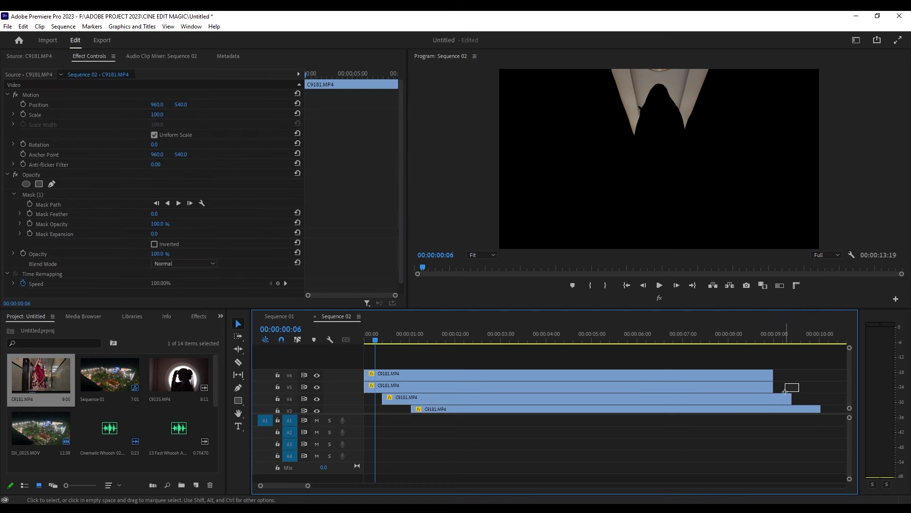
{"action": "mouse_move", "coordinate": [800, 380]}
{"action": "left_mouse_down"}
{"action": "mouse_move", "coordinate": [749, 390]}
{"action": "mouse_move", "coordinate": [768, 390]}
{"action": "left_mouse_up"}
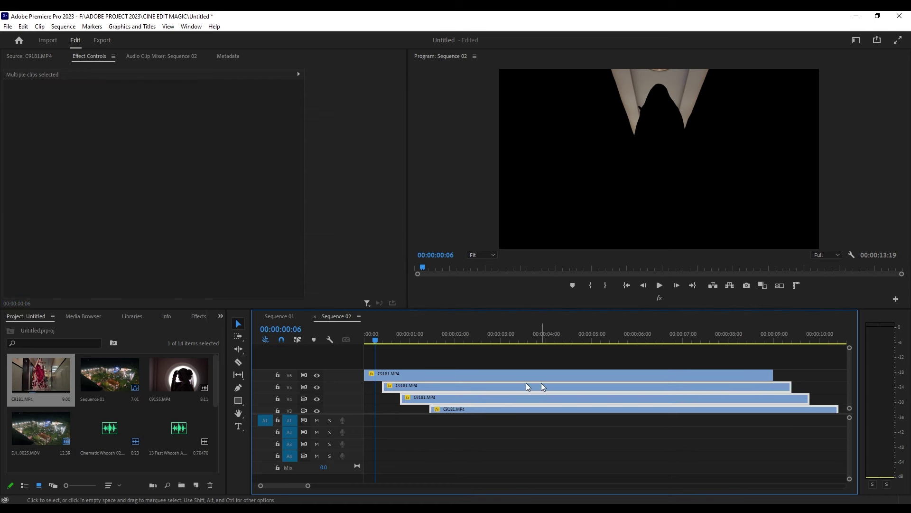
{"action": "left_click", "coordinate": [404, 375]}
{"action": "left_click_drag", "start_coordinate": [375, 340], "coordinate": [355, 338]}
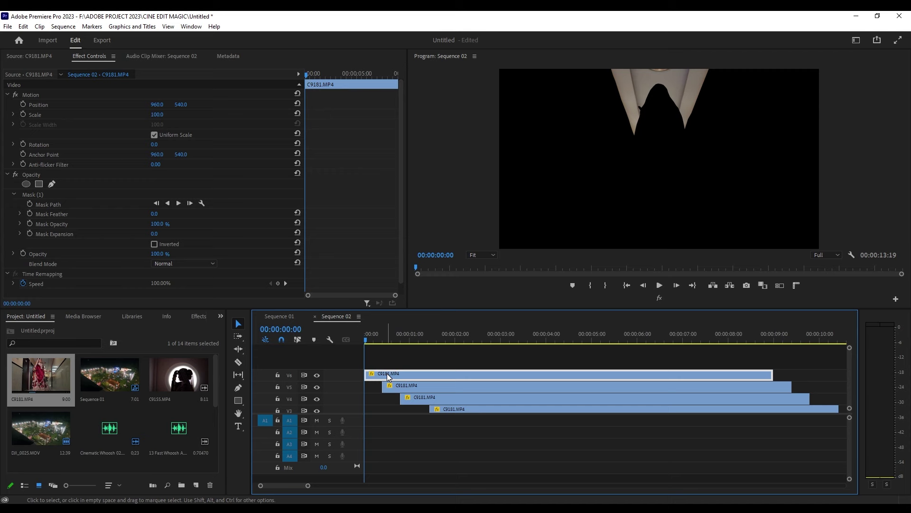
- Delete the copied mask from the V6 clip and add a new free-drawn Pen mask
{"action": "right_click", "coordinate": [41, 191]}
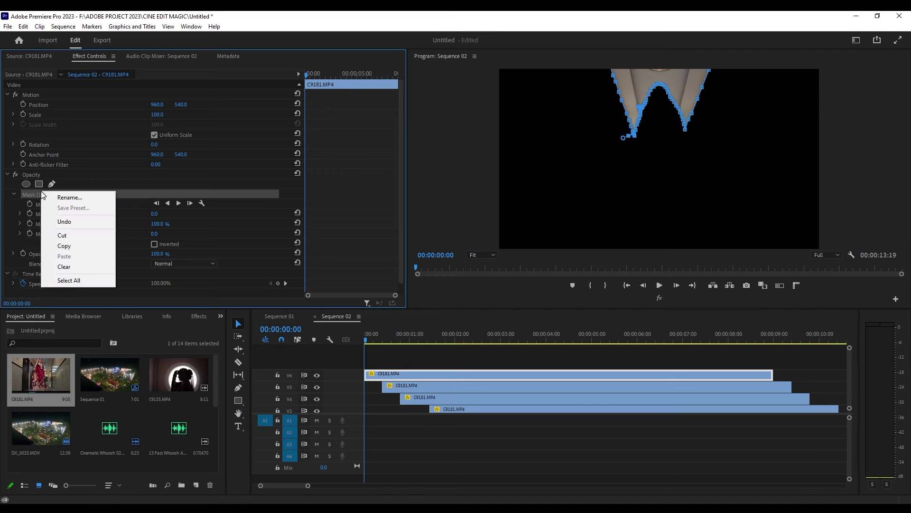
{"action": "left_click", "coordinate": [61, 266]}
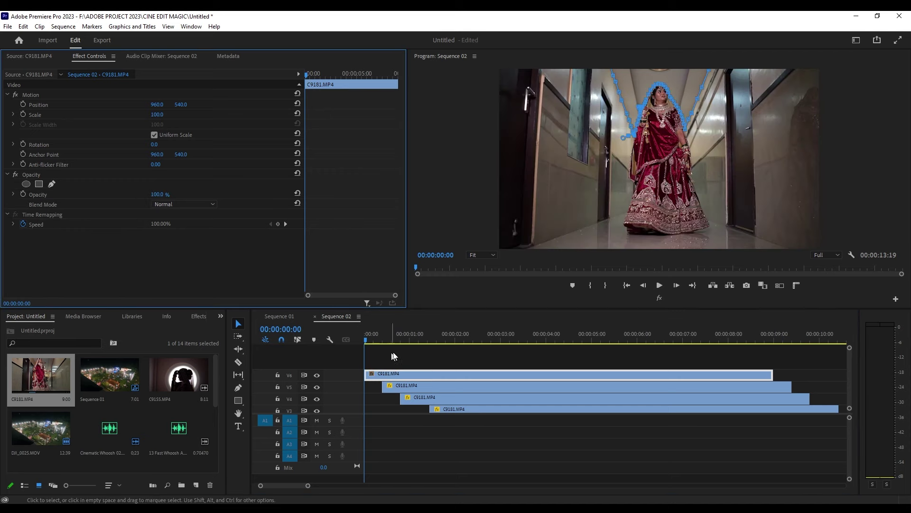
{"action": "left_click", "coordinate": [407, 361]}
{"action": "left_click", "coordinate": [376, 375]}
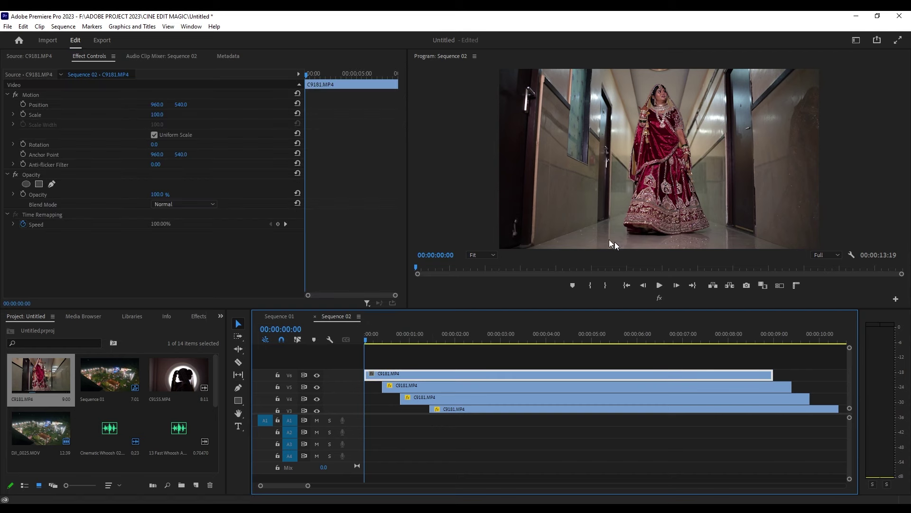
{"action": "left_click", "coordinate": [52, 185]}
- Magnify the Program view to 150% and pan to the floor area
{"action": "left_click", "coordinate": [488, 253]}
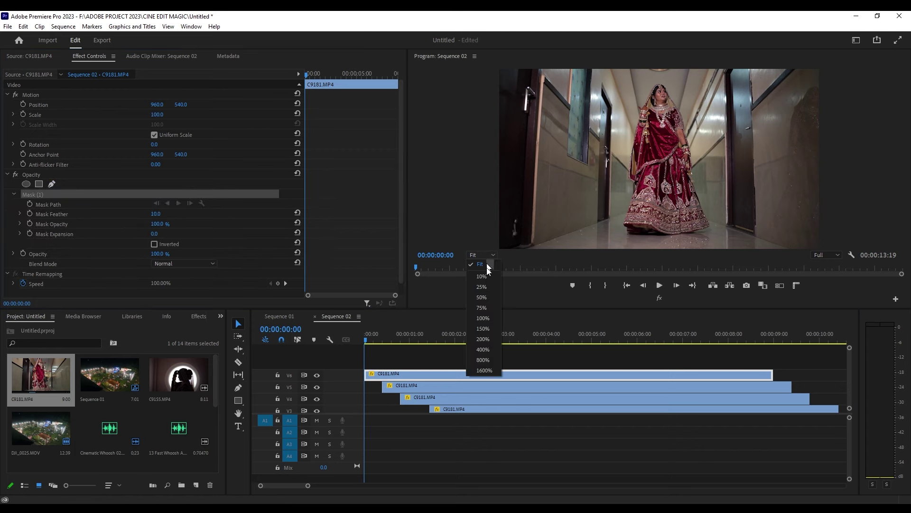
{"action": "left_click", "coordinate": [485, 329]}
{"action": "left_click_drag", "start_coordinate": [907, 170], "coordinate": [906, 227]}
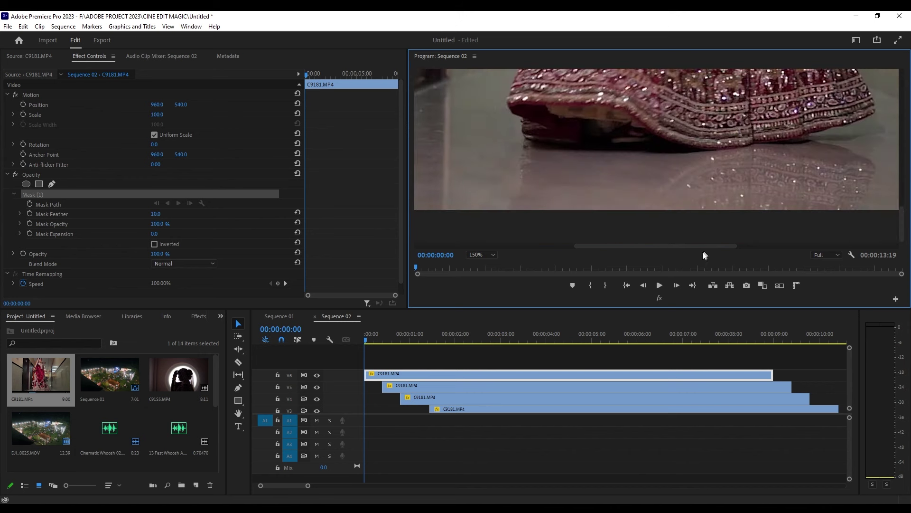
{"action": "left_click_drag", "start_coordinate": [703, 245], "coordinate": [446, 244]}
- Trace mask points along the floor and up the dress hem
{"action": "left_click", "coordinate": [441, 232]}
{"action": "left_click", "coordinate": [536, 209]}
{"action": "left_click", "coordinate": [581, 195]}
{"action": "left_click", "coordinate": [687, 164]}
{"action": "left_click", "coordinate": [784, 132]}
{"action": "left_click_drag", "start_coordinate": [546, 246], "coordinate": [654, 245]}
{"action": "scroll", "coordinate": [654, 245], "scroll_direction": "up", "scroll_amount": 3}
{"action": "left_click", "coordinate": [646, 201]}
{"action": "left_click", "coordinate": [644, 212]}
{"action": "left_click", "coordinate": [660, 223]}
- Continue the points along the hem's right side toward the door and close the mask
{"action": "scroll", "coordinate": [663, 224], "scroll_direction": "down", "scroll_amount": 3}
{"action": "left_click", "coordinate": [663, 190]}
{"action": "left_click", "coordinate": [748, 201]}
{"action": "left_click", "coordinate": [849, 197]}
{"action": "scroll", "coordinate": [712, 193], "scroll_direction": "right", "scroll_amount": 5}
{"action": "left_click", "coordinate": [739, 190]}
{"action": "left_click", "coordinate": [800, 171]}
{"action": "left_click", "coordinate": [827, 152]}
{"action": "left_click", "coordinate": [877, 156]}
{"action": "scroll", "coordinate": [785, 253], "scroll_direction": "right", "scroll_amount": 5}
{"action": "scroll", "coordinate": [729, 259], "scroll_direction": "down", "scroll_amount": 3}
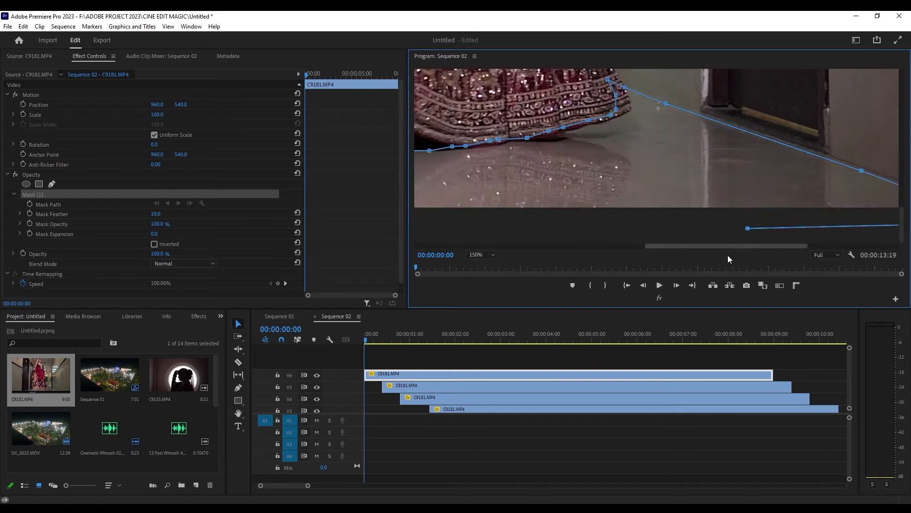
{"action": "scroll", "coordinate": [730, 259], "scroll_direction": "left", "scroll_amount": 10}
{"action": "left_click", "coordinate": [463, 231]}
- Set Mask Feather to 0, return the Program zoom to Fit, and deselect the clip
{"action": "left_click_drag", "start_coordinate": [502, 204], "coordinate": [510, 222]}
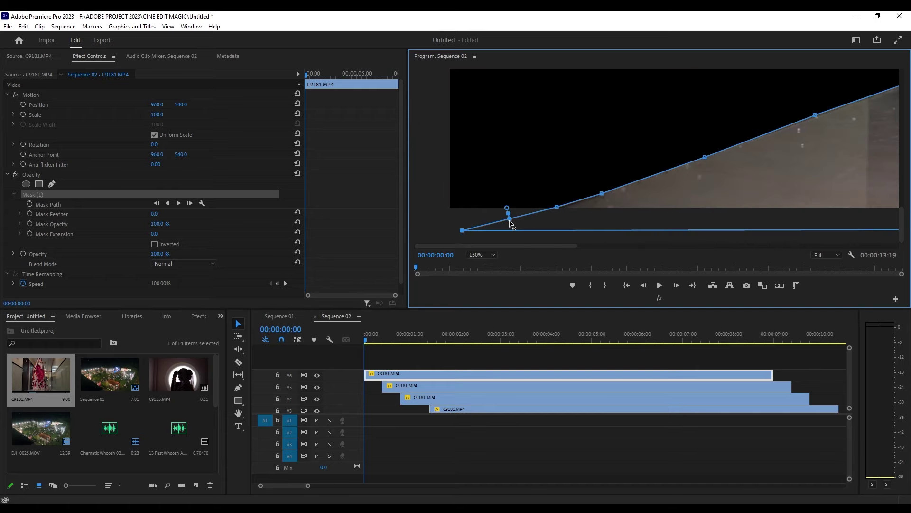
{"action": "left_click", "coordinate": [482, 254]}
{"action": "left_click", "coordinate": [480, 263]}
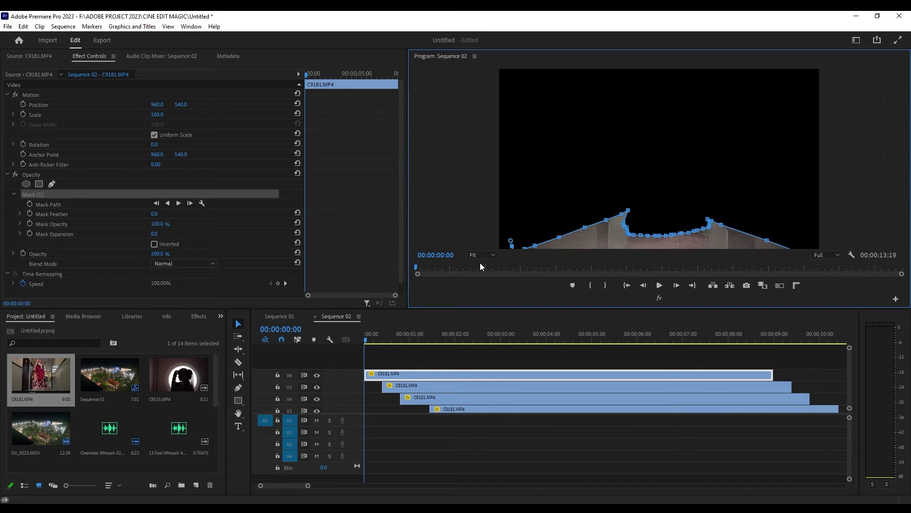
{"action": "left_click", "coordinate": [437, 359]}
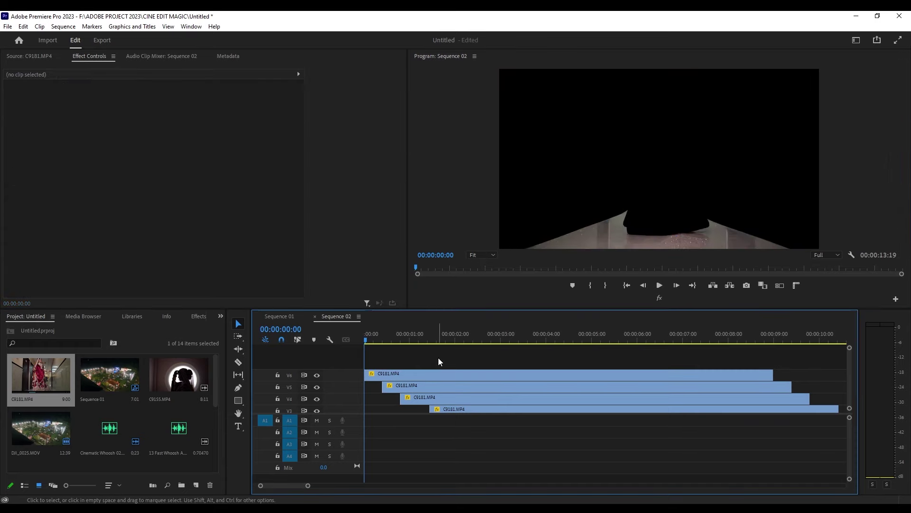
- Turn off V6, V5 and V4 track output, previewing at 00:00:00:16, 1 second and 00:00:01:16
{"action": "left_click", "coordinate": [385, 404]}
{"action": "left_click", "coordinate": [417, 377]}
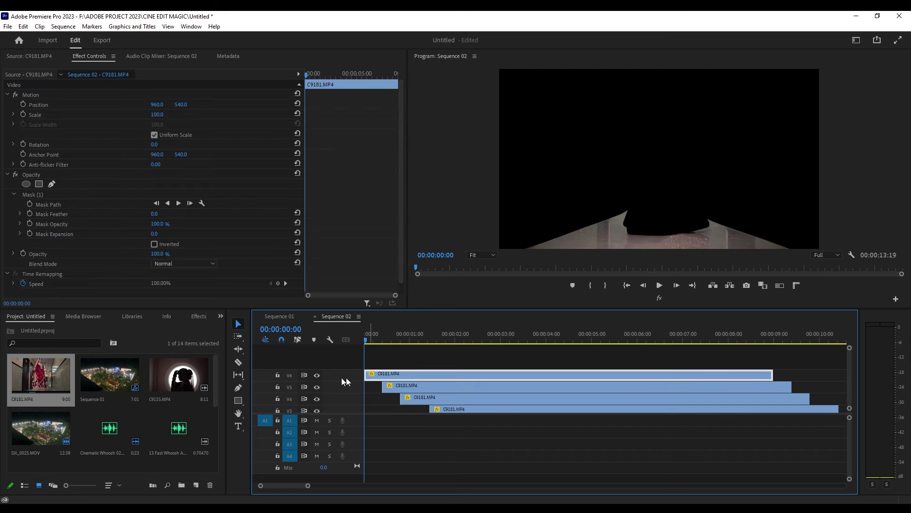
{"action": "left_click", "coordinate": [317, 375]}
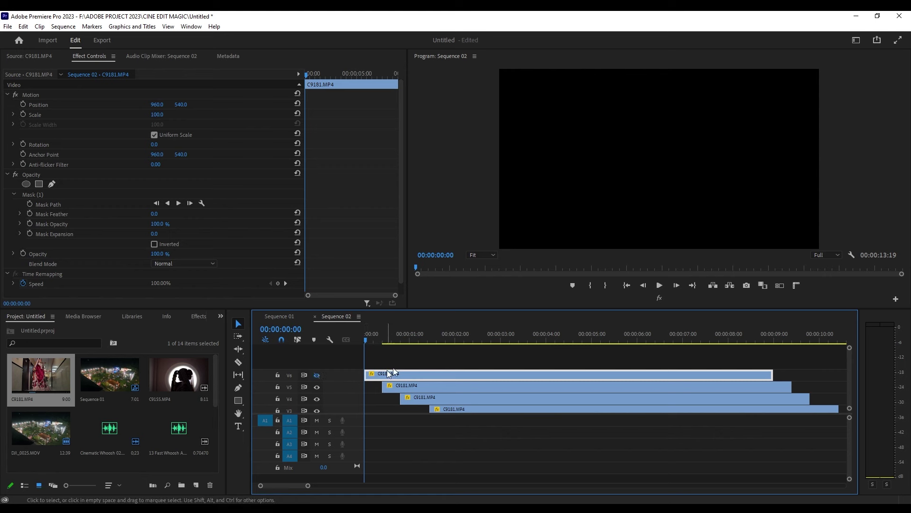
{"action": "left_click", "coordinate": [393, 334]}
{"action": "left_click", "coordinate": [400, 387]}
{"action": "left_click", "coordinate": [317, 387]}
{"action": "left_click", "coordinate": [410, 336]}
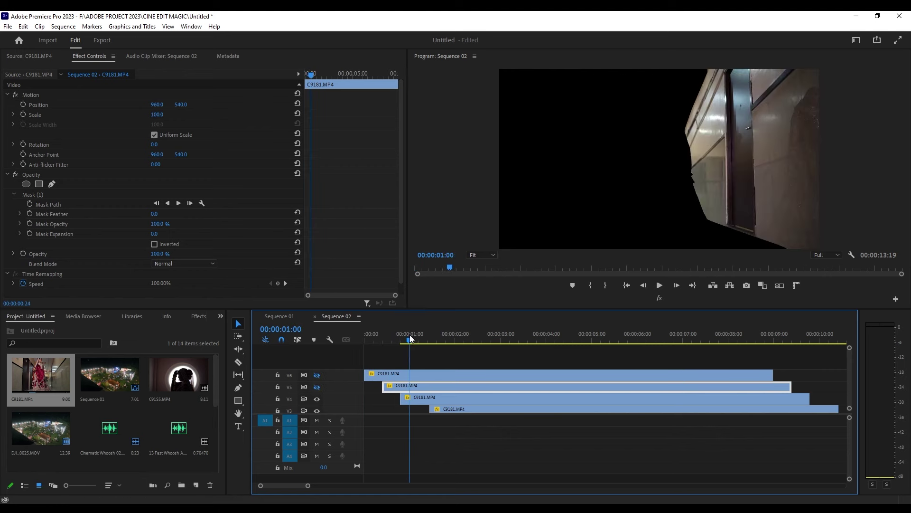
{"action": "left_click", "coordinate": [419, 398]}
{"action": "left_click", "coordinate": [317, 399]}
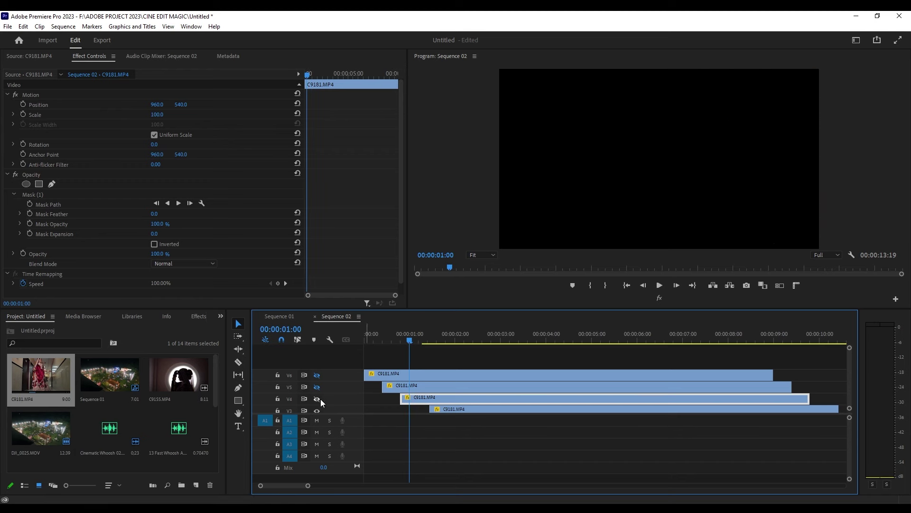
{"action": "left_click", "coordinate": [439, 338]}
{"action": "left_click", "coordinate": [447, 408]}
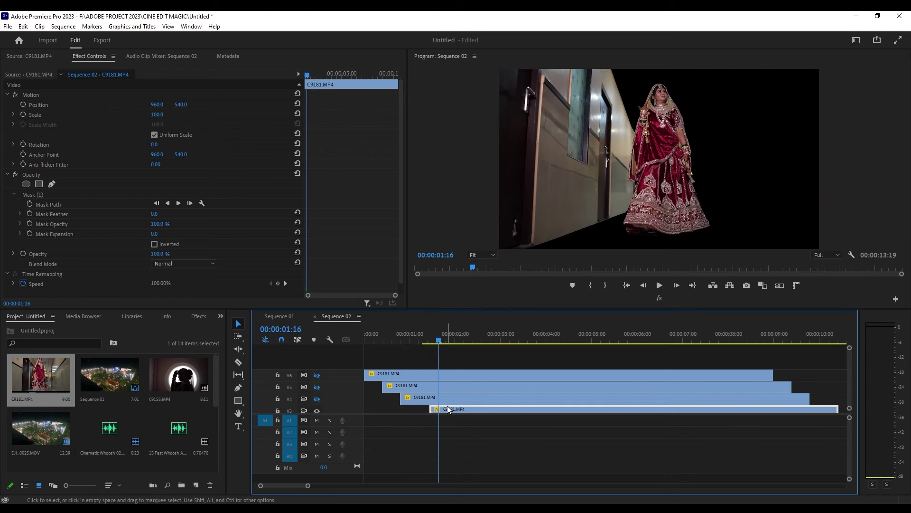
- Move the V2 clip later in the sequence and preview the frame at 00:00:03:00
{"action": "scroll", "coordinate": [852, 361], "scroll_direction": "down", "scroll_amount": 2}
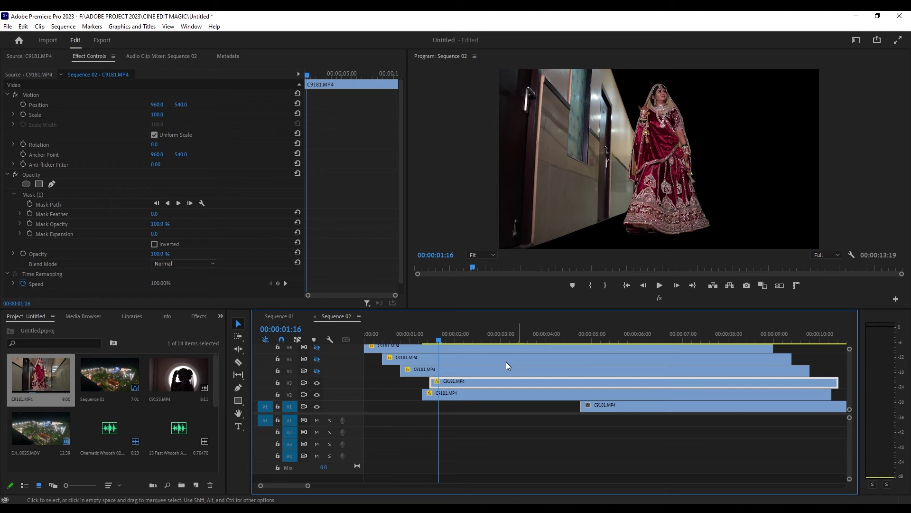
{"action": "left_click", "coordinate": [317, 383]}
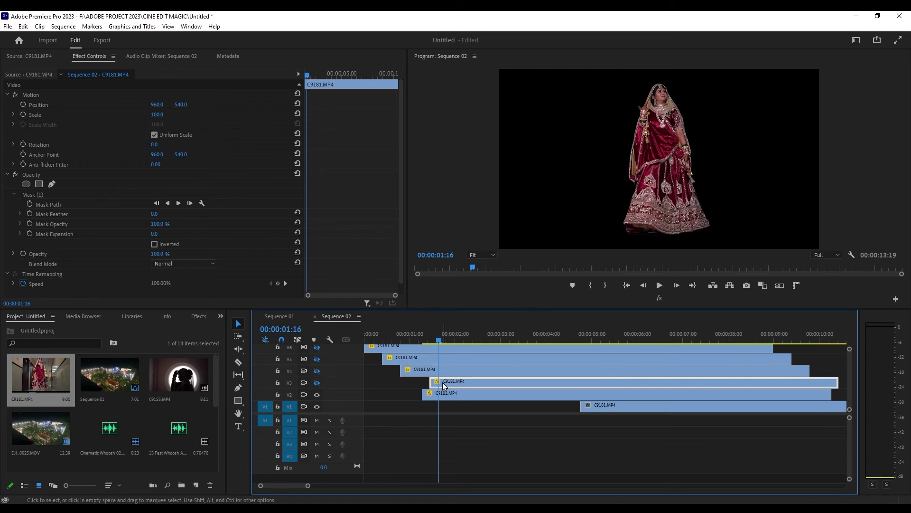
{"action": "left_click", "coordinate": [317, 382]}
{"action": "left_click_drag", "start_coordinate": [454, 395], "coordinate": [517, 395]}
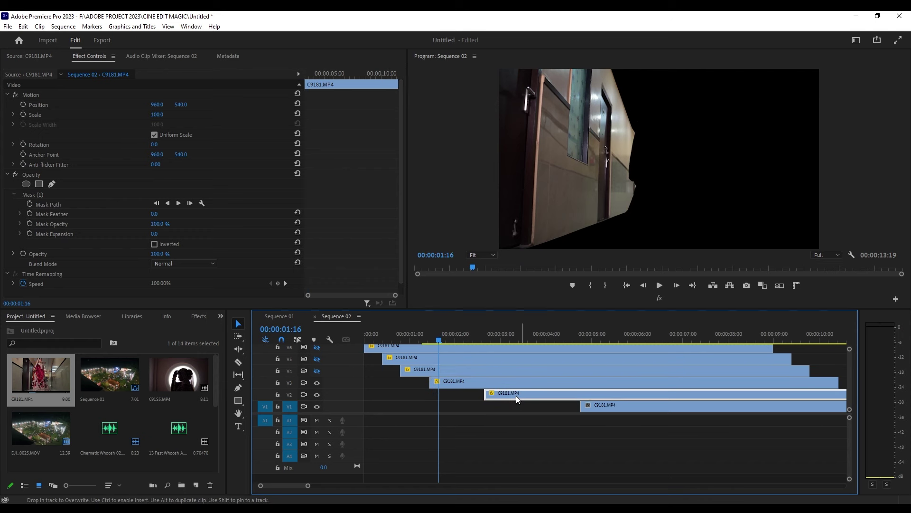
{"action": "left_click", "coordinate": [443, 380]}
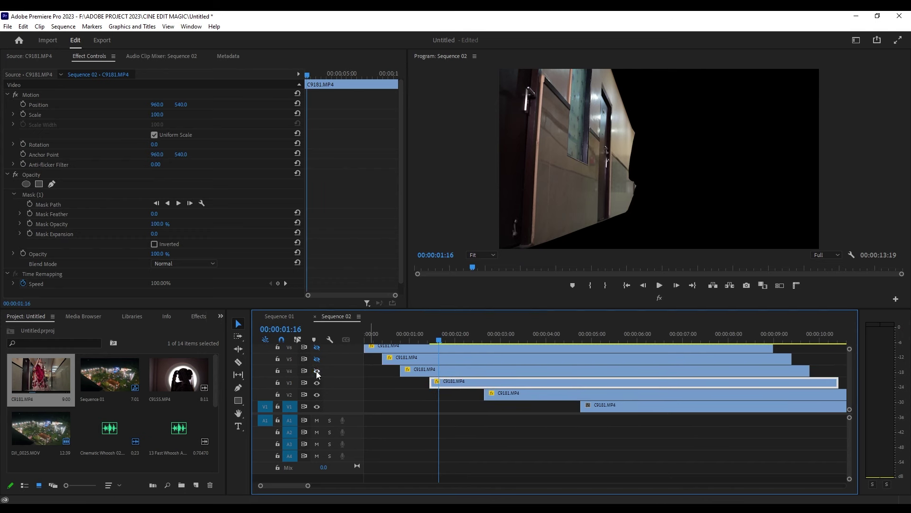
{"action": "left_click", "coordinate": [502, 342]}
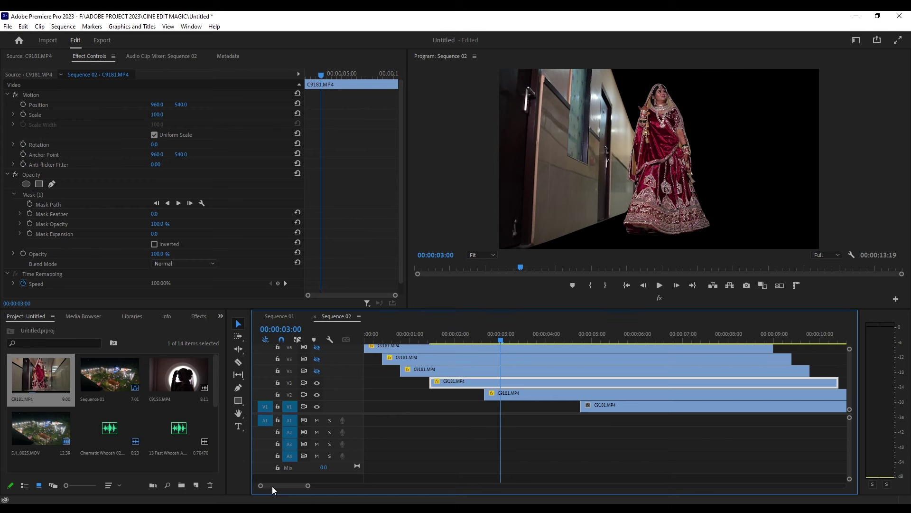
- Turn V4, V5 and V6 track output back on and select the V2 clip
{"action": "left_click", "coordinate": [317, 371]}
{"action": "left_click", "coordinate": [317, 359]}
{"action": "left_click", "coordinate": [317, 347]}
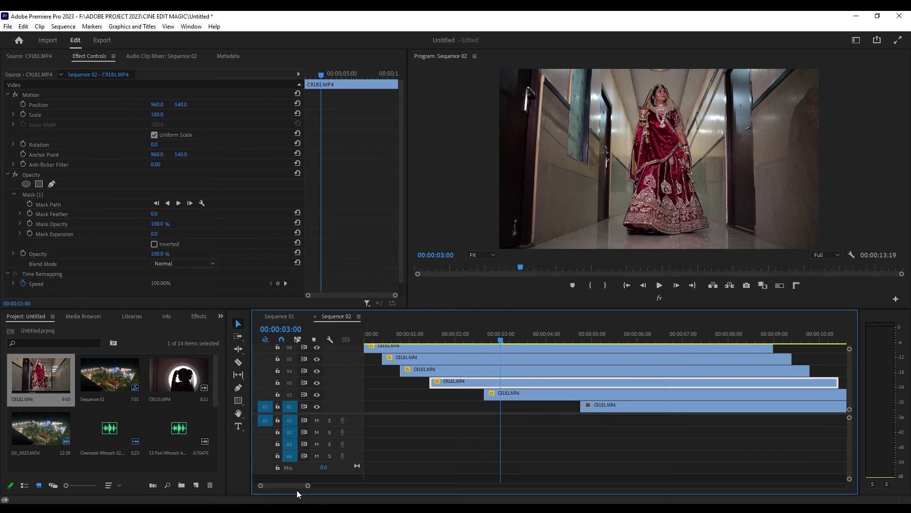
{"action": "left_click", "coordinate": [512, 395]}
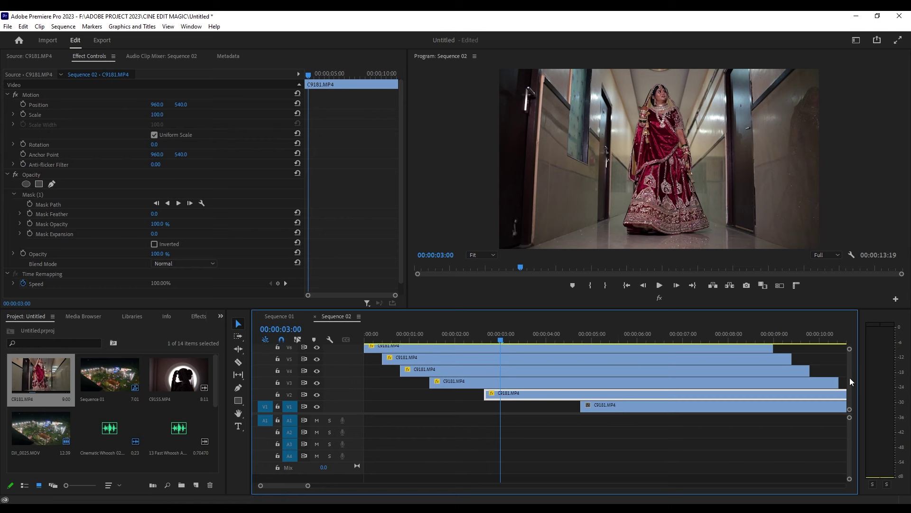
{"action": "scroll", "coordinate": [849, 377], "scroll_direction": "up", "scroll_amount": 2}
{"action": "scroll", "coordinate": [848, 373], "scroll_direction": "down", "scroll_amount": 2}
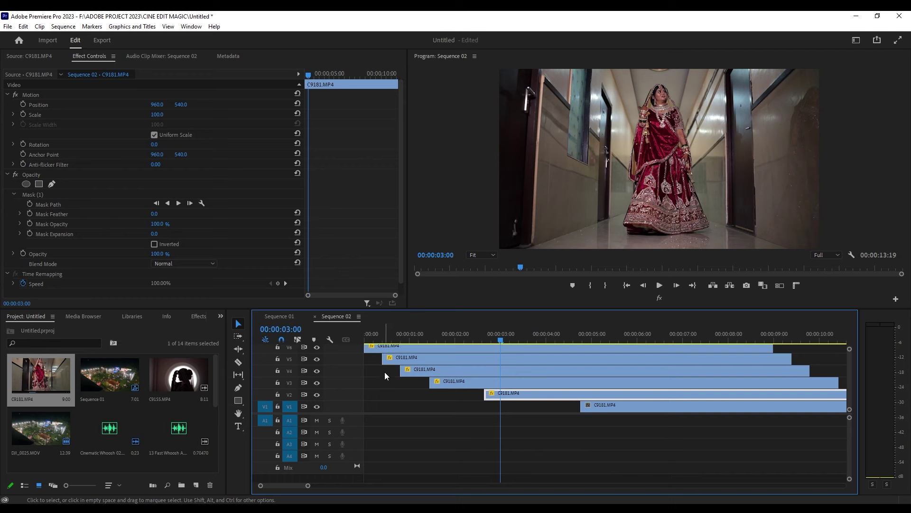
- Select the four stacked bride clips, then move the V2 clip to the start and trim it to two seconds
{"action": "mouse_move", "coordinate": [437, 400]}
{"action": "left_mouse_down"}
{"action": "mouse_move", "coordinate": [429, 355]}
{"action": "mouse_move", "coordinate": [645, 358]}
{"action": "left_mouse_up"}
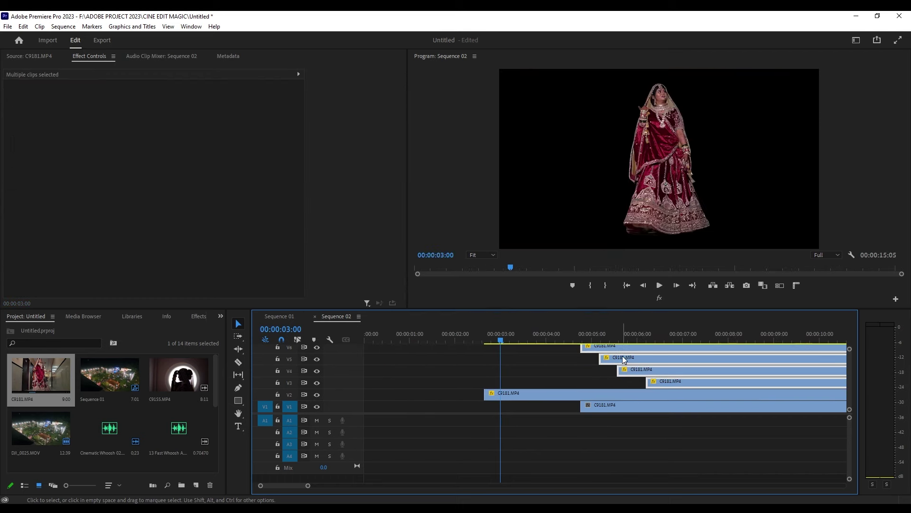
{"action": "left_click", "coordinate": [611, 394]}
{"action": "left_click_drag", "start_coordinate": [637, 397], "coordinate": [518, 397]}
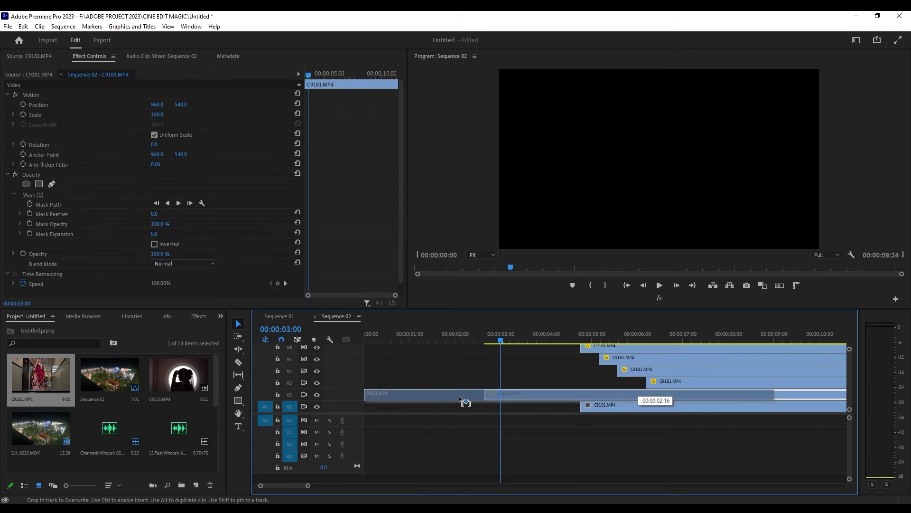
{"action": "mouse_move", "coordinate": [771, 394]}
{"action": "left_mouse_down"}
{"action": "mouse_move", "coordinate": [453, 394]}
{"action": "mouse_move", "coordinate": [407, 358]}
{"action": "left_mouse_up"}
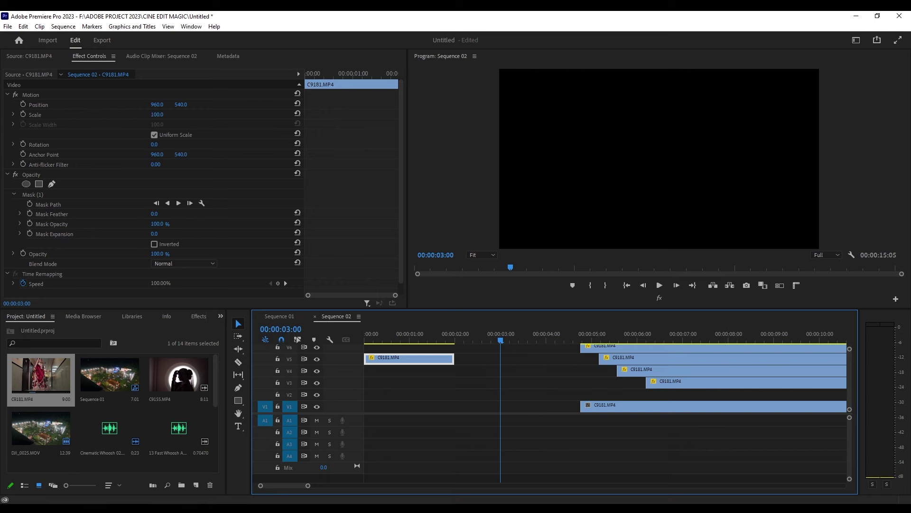
- Move the short opening clip up to V6 and return the playhead to the start
{"action": "scroll", "coordinate": [849, 364], "scroll_direction": "up", "scroll_amount": 2}
{"action": "left_click", "coordinate": [413, 388]}
{"action": "left_click_drag", "start_coordinate": [397, 387], "coordinate": [397, 374]}
{"action": "key", "text": "Home"}
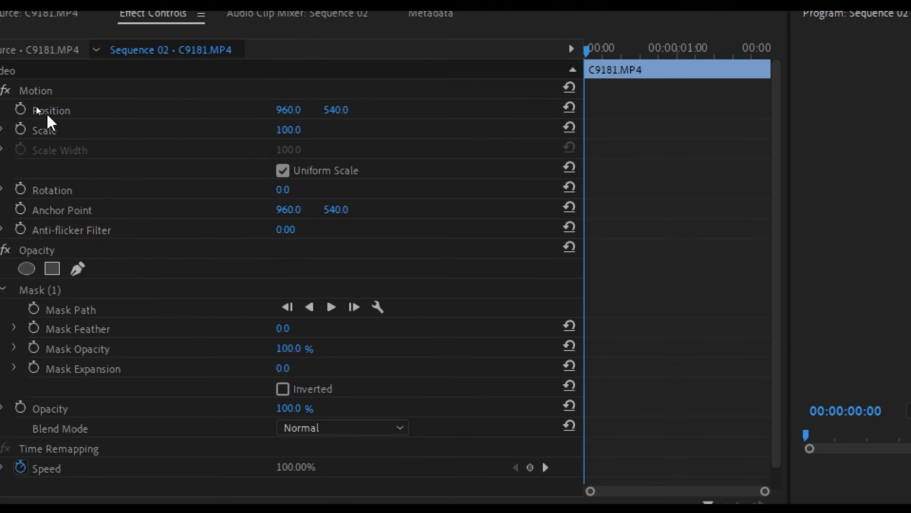
- Keyframe Position Y from -509 at frame 0 to centre 540 ten frames later
{"action": "left_click", "coordinate": [20, 109]}
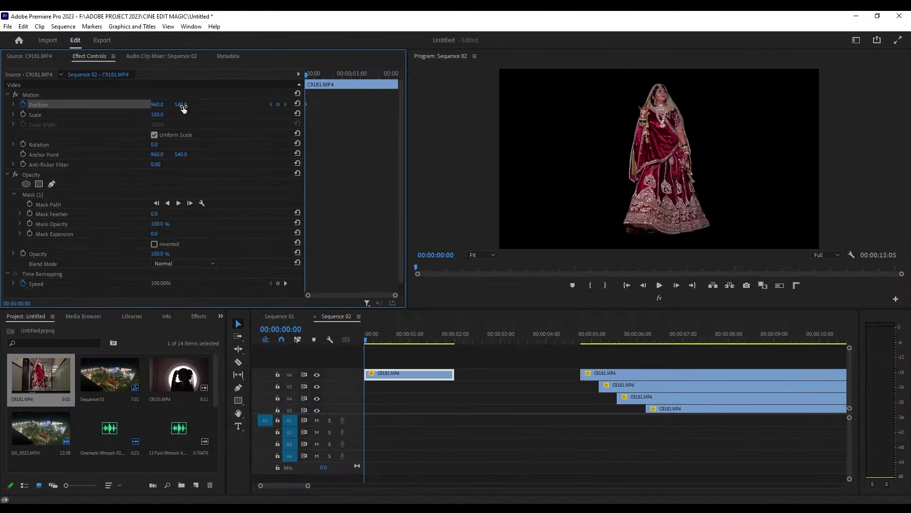
{"action": "left_click_drag", "start_coordinate": [185, 108], "coordinate": [104, 107]}
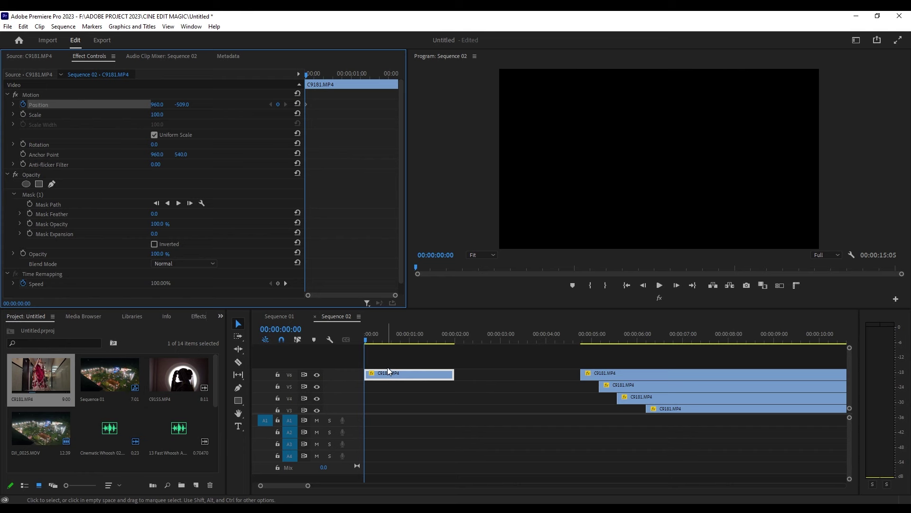
{"action": "key", "text": "Right"}
{"action": "key", "text": "Right"}
{"action": "key", "text": "Right"}
{"action": "key", "text": "Right"}
{"action": "key", "text": "Right"}
{"action": "key", "text": "Right"}
{"action": "key", "text": "Right"}
{"action": "key", "text": "Right"}
{"action": "key", "text": "Right"}
{"action": "key", "text": "Right"}
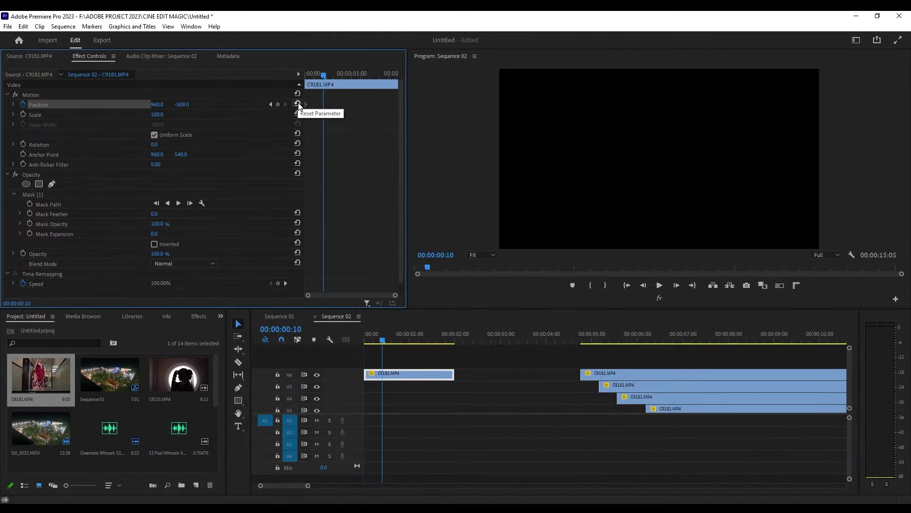
{"action": "left_click", "coordinate": [297, 104]}
- Play back the slide-down animation from the start
{"action": "left_click_drag", "start_coordinate": [388, 334], "coordinate": [349, 334]}
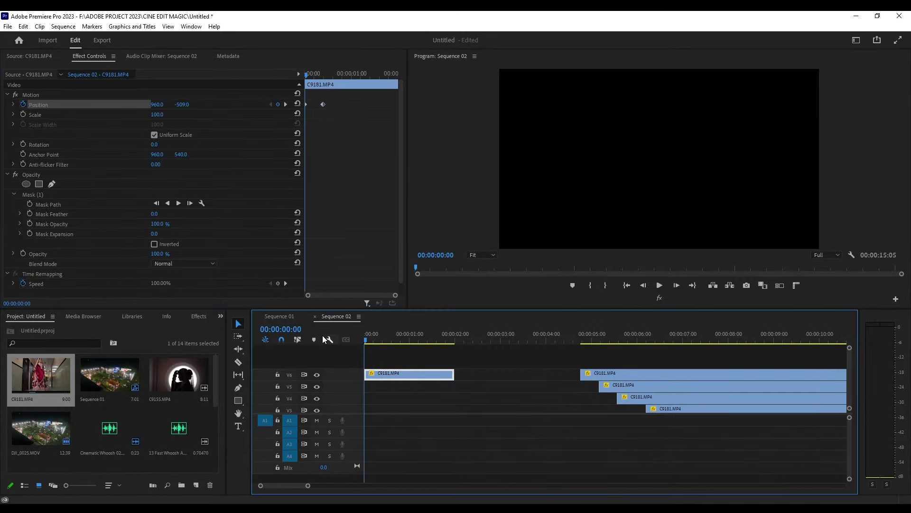
{"action": "key", "text": "space"}
{"action": "mouse_move", "coordinate": [408, 335]}
{"action": "left_mouse_down"}
{"action": "mouse_move", "coordinate": [361, 334]}
{"action": "mouse_move", "coordinate": [384, 338]}
{"action": "left_mouse_up"}
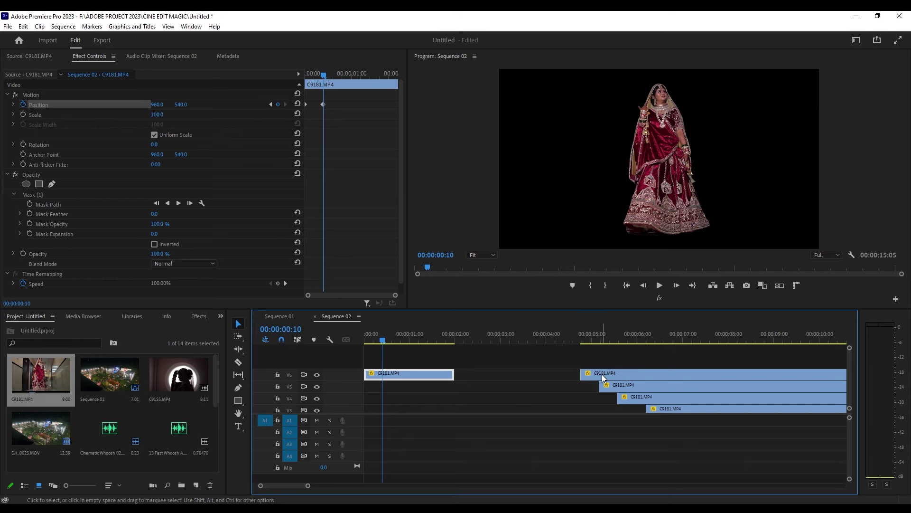
- Move the C9181 clip to where the stacked clips begin, then step ahead five frames
{"action": "left_click", "coordinate": [588, 335]}
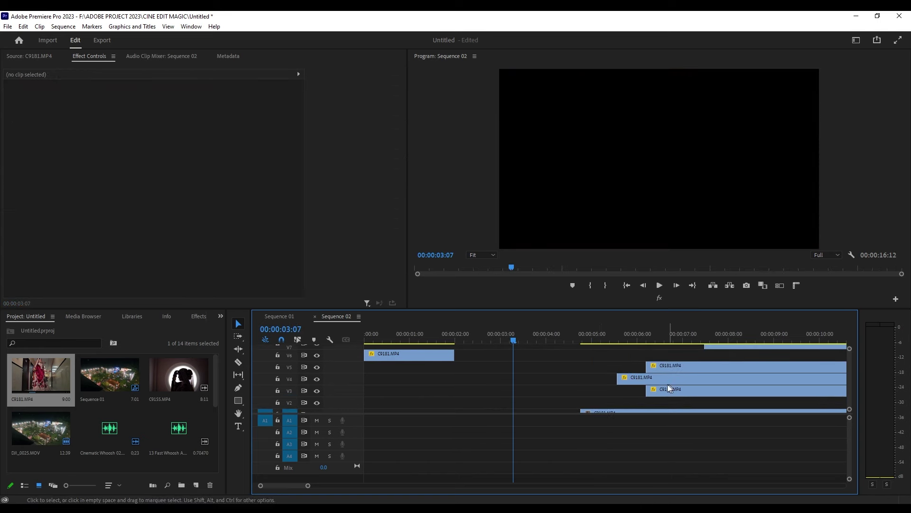
{"action": "left_click_drag", "start_coordinate": [666, 389], "coordinate": [533, 389]}
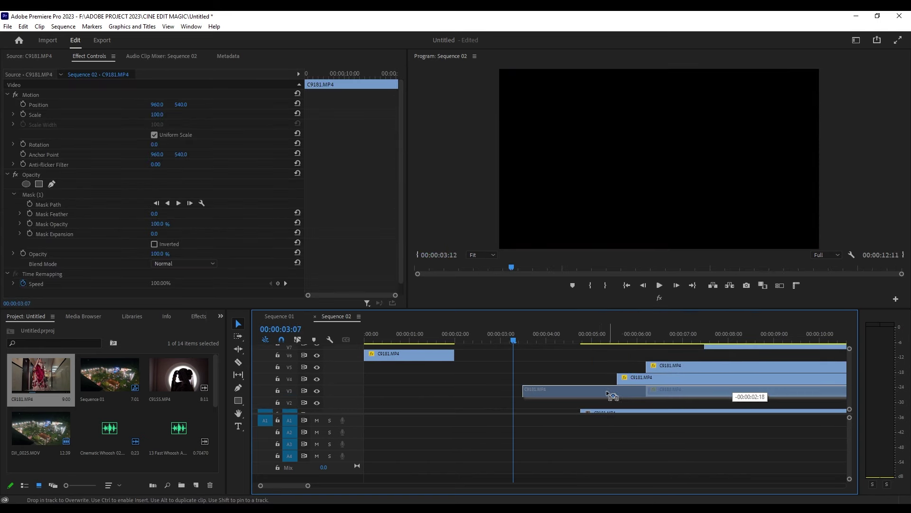
{"action": "key", "text": "shift+Right"}
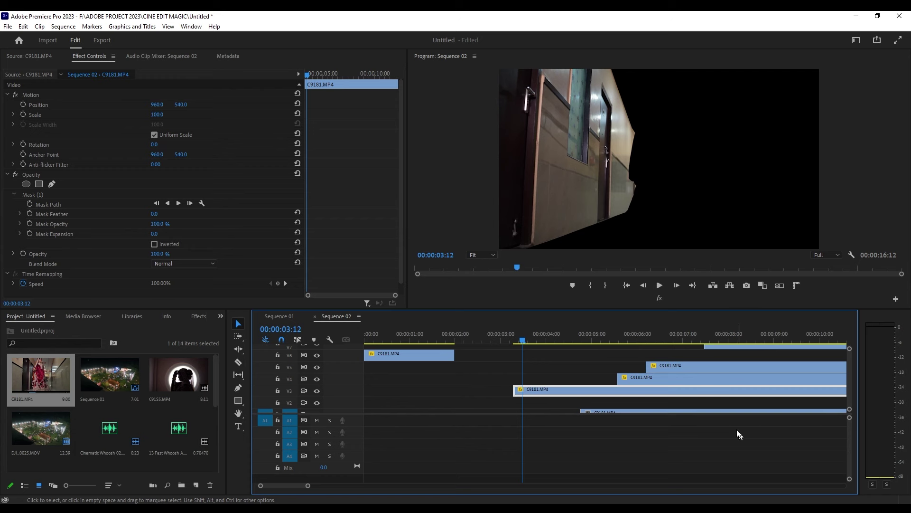
{"action": "scroll", "coordinate": [322, 410], "scroll_direction": "down", "scroll_amount": 1}
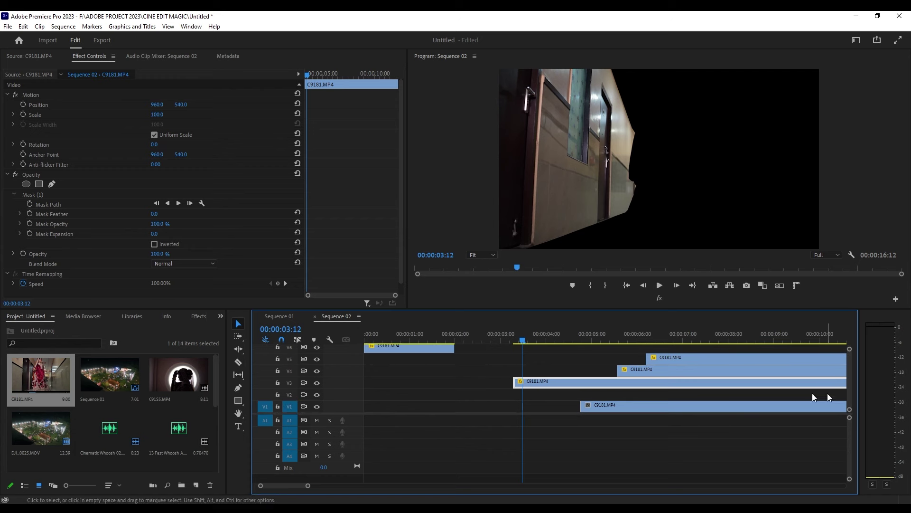
{"action": "scroll", "coordinate": [848, 391], "scroll_direction": "up", "scroll_amount": 3}
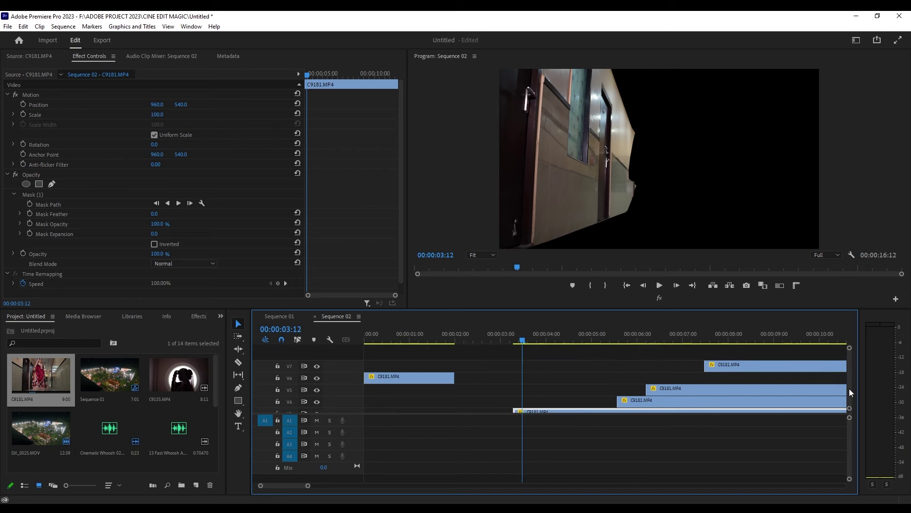
- Place the clip at 00:00:00:10 and trim it to about 1.5 seconds
{"action": "left_click_drag", "start_coordinate": [568, 410], "coordinate": [449, 412]}
{"action": "left_click", "coordinate": [369, 333]}
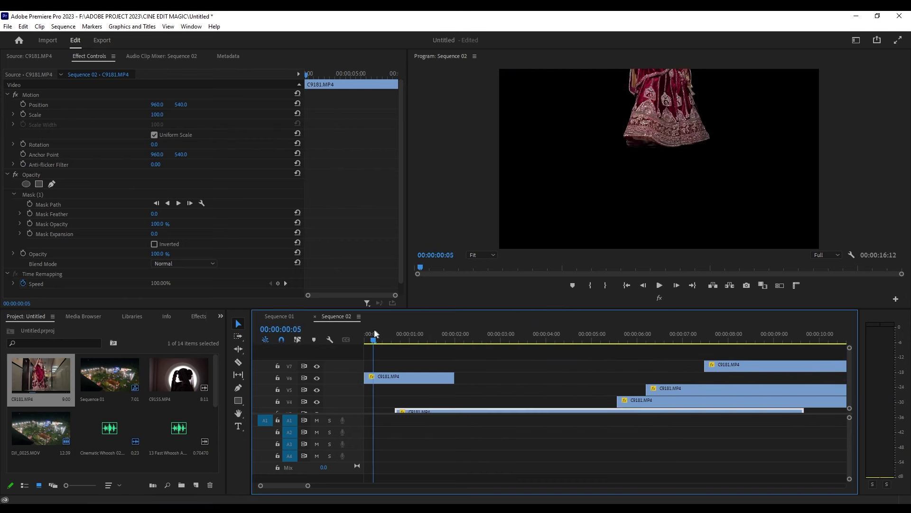
{"action": "left_click_drag", "start_coordinate": [372, 334], "coordinate": [384, 332]}
{"action": "left_click", "coordinate": [406, 376]}
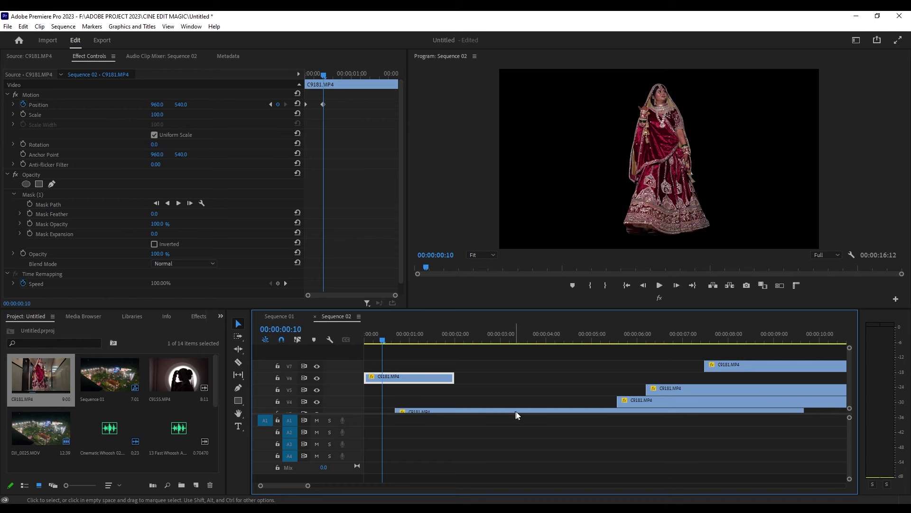
{"action": "left_click_drag", "start_coordinate": [811, 408], "coordinate": [461, 409]}
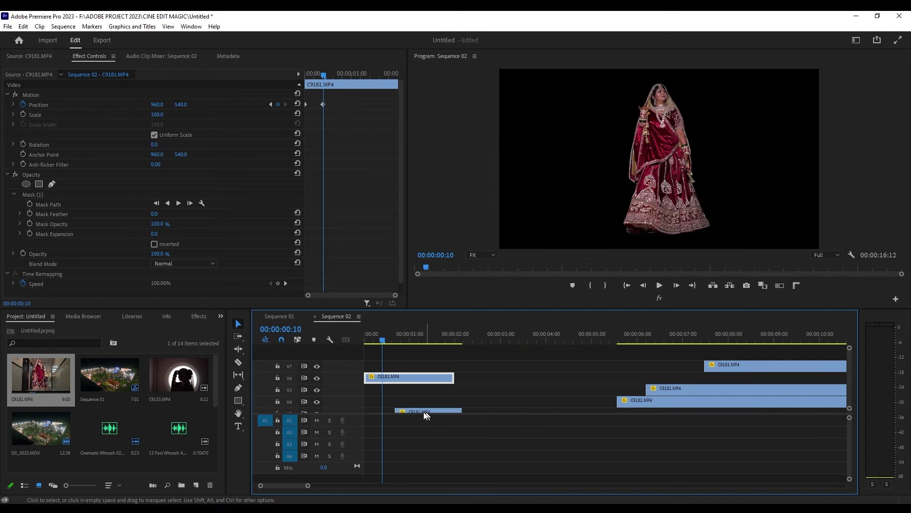
{"action": "left_click", "coordinate": [433, 411]}
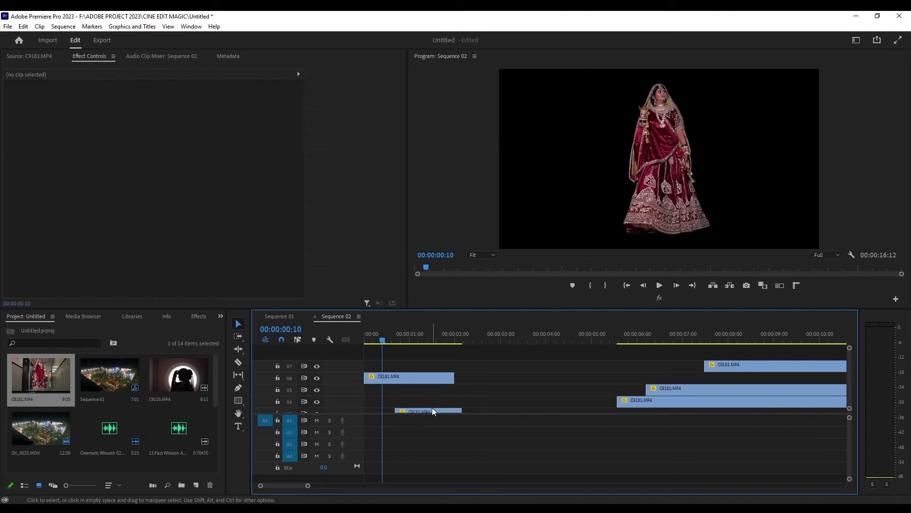
- Move the short clip to V5 and keyframe Position X from 42 to centre at 00:00:00:20
{"action": "left_click_drag", "start_coordinate": [433, 411], "coordinate": [421, 389]}
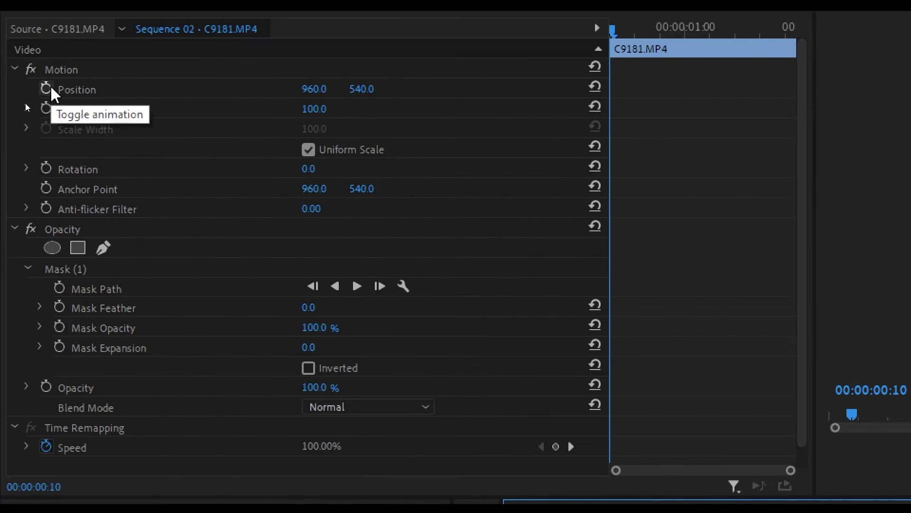
{"action": "left_click", "coordinate": [48, 88]}
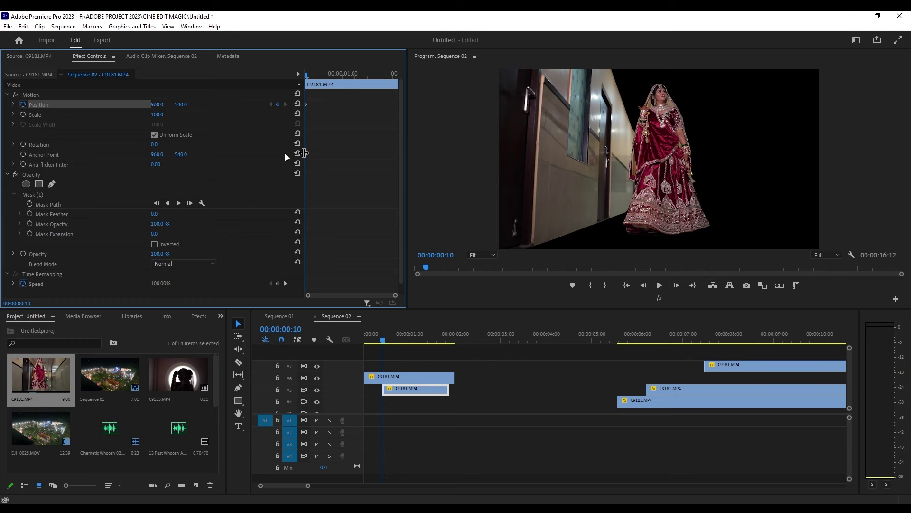
{"action": "left_click_drag", "start_coordinate": [164, 109], "coordinate": [143, 109]}
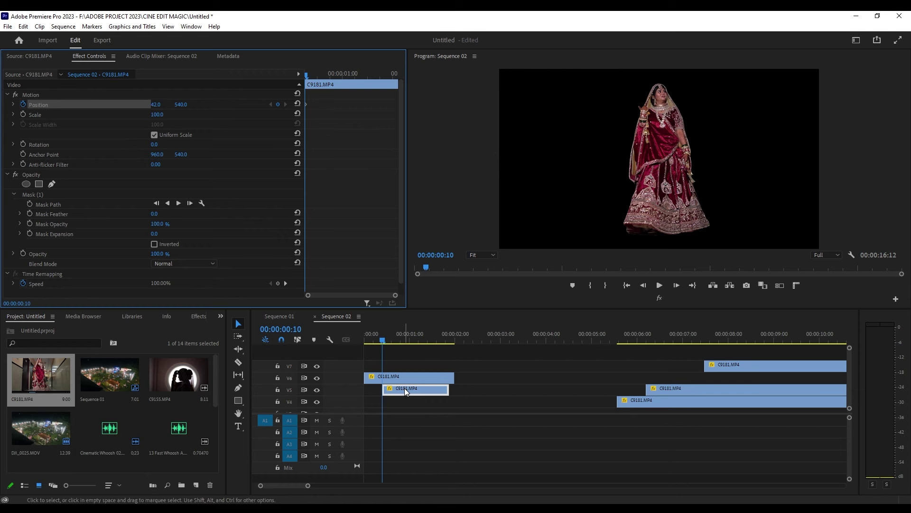
{"action": "key", "text": "Right"}
{"action": "key", "text": "Right"}
{"action": "key", "text": "Right"}
{"action": "key", "text": "Right"}
{"action": "key", "text": "Right"}
{"action": "key", "text": "Right"}
{"action": "key", "text": "Right"}
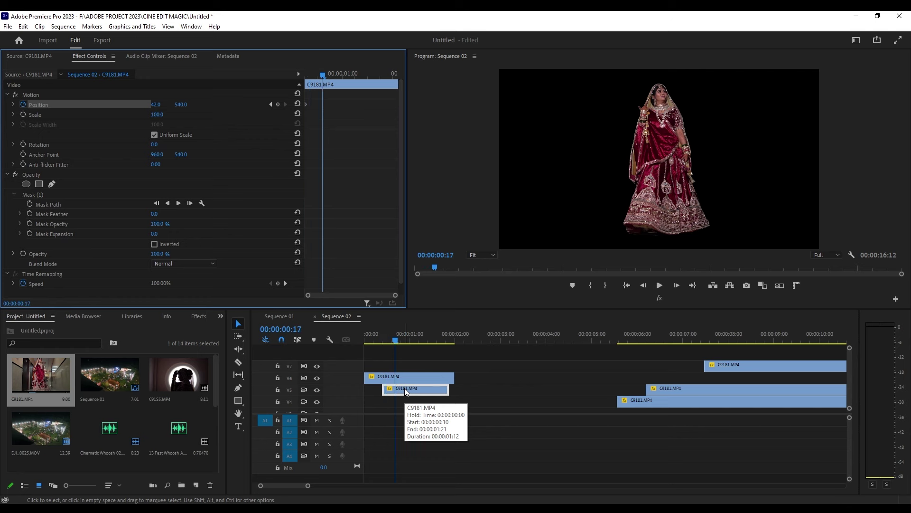
{"action": "key", "text": "Right"}
{"action": "key", "text": "Right"}
{"action": "key", "text": "Right"}
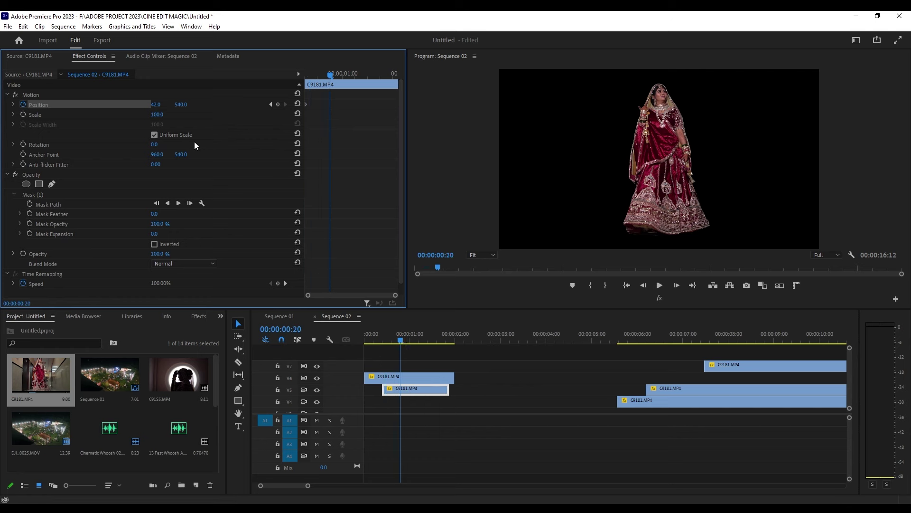
{"action": "left_click", "coordinate": [298, 106]}
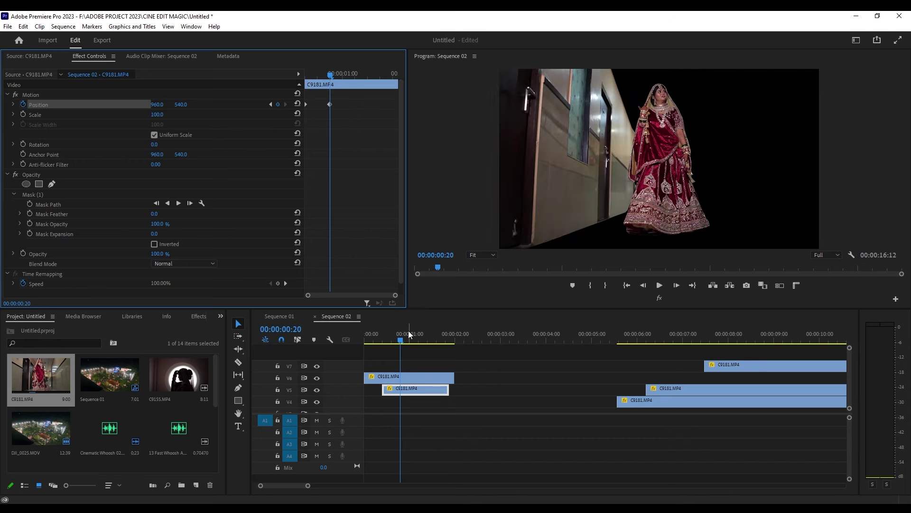
- Play back the slide-in, park the playhead at 00:00:00:20, and select the V4 clip
{"action": "left_click_drag", "start_coordinate": [410, 335], "coordinate": [343, 336]}
{"action": "key", "text": "space"}
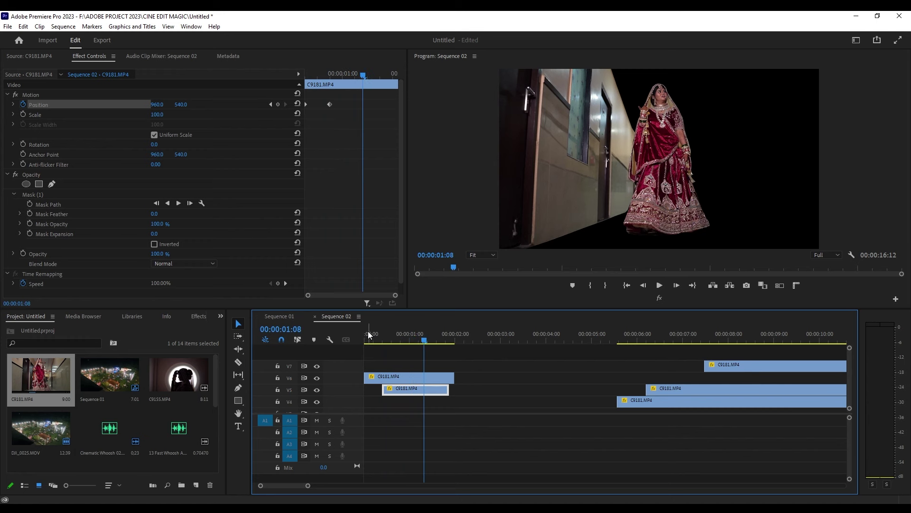
{"action": "left_click_drag", "start_coordinate": [395, 338], "coordinate": [400, 338]}
{"action": "left_click", "coordinate": [657, 400]}
- Move the V4 clip to 00:00:00:20, trim it to about one second, and keyframe Position X at 1932
{"action": "left_click_drag", "start_coordinate": [674, 400], "coordinate": [460, 404]}
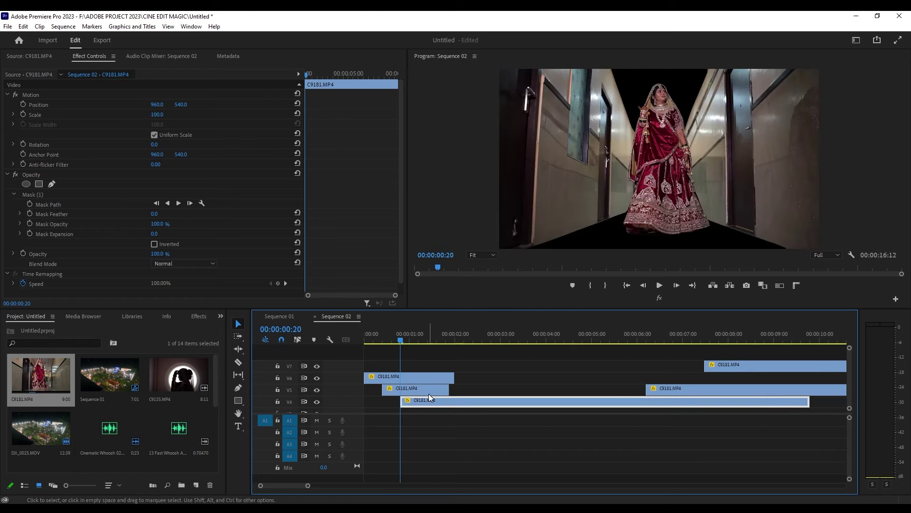
{"action": "left_click_drag", "start_coordinate": [815, 401], "coordinate": [455, 401]}
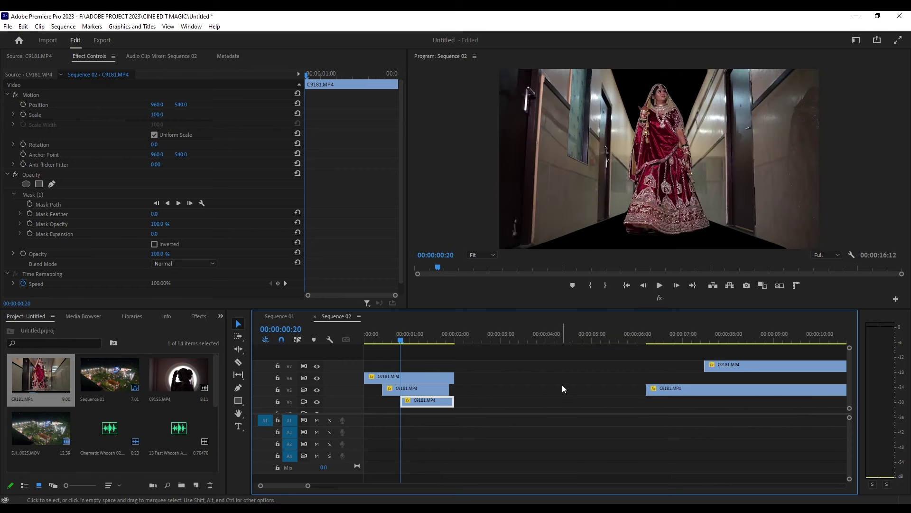
{"action": "left_click", "coordinate": [22, 104]}
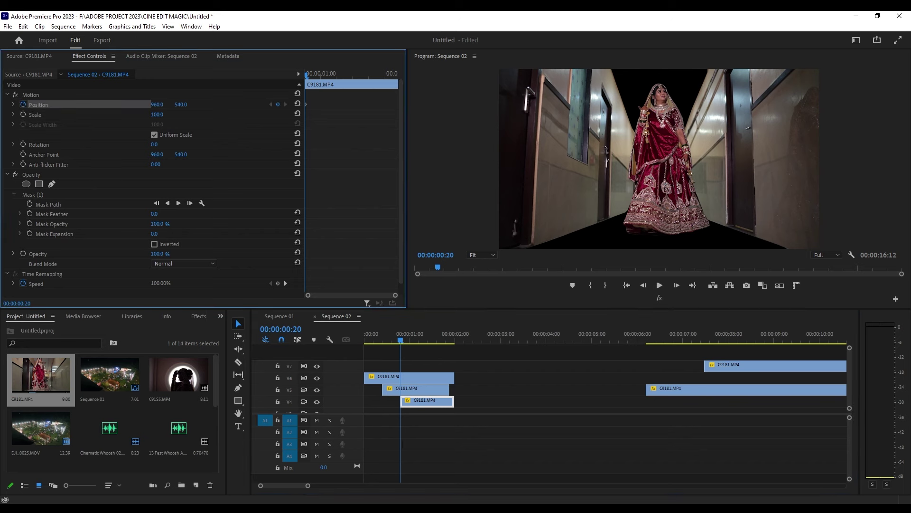
{"action": "left_click_drag", "start_coordinate": [157, 104], "coordinate": [294, 105]}
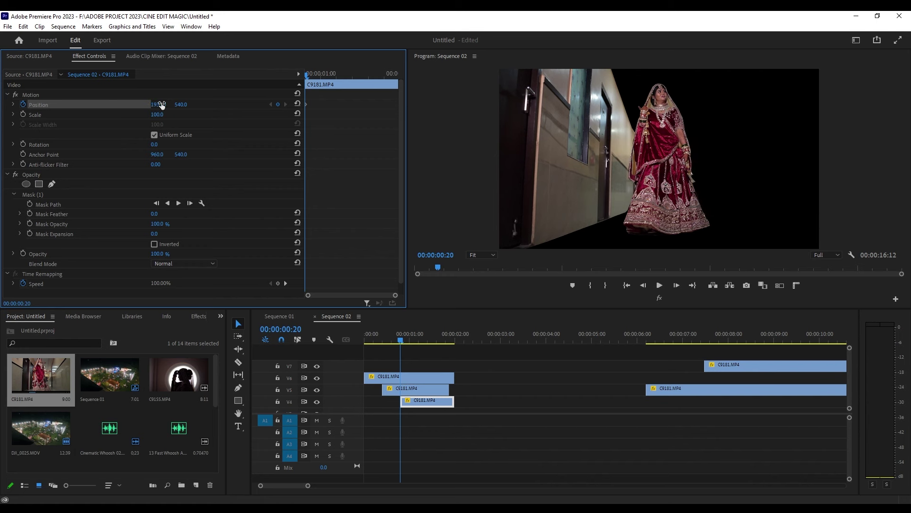
{"action": "left_click", "coordinate": [423, 401]}
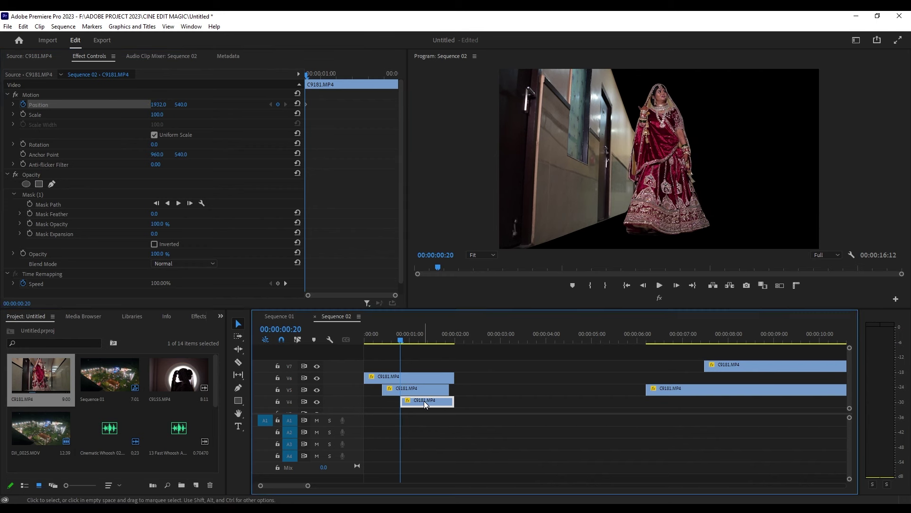
{"action": "key", "text": "Right"}
{"action": "key", "text": "Right"}
{"action": "key", "text": "Right"}
{"action": "key", "text": "Right"}
{"action": "key", "text": "Right"}
{"action": "key", "text": "Right"}
{"action": "key", "text": "Right"}
{"action": "key", "text": "Right"}
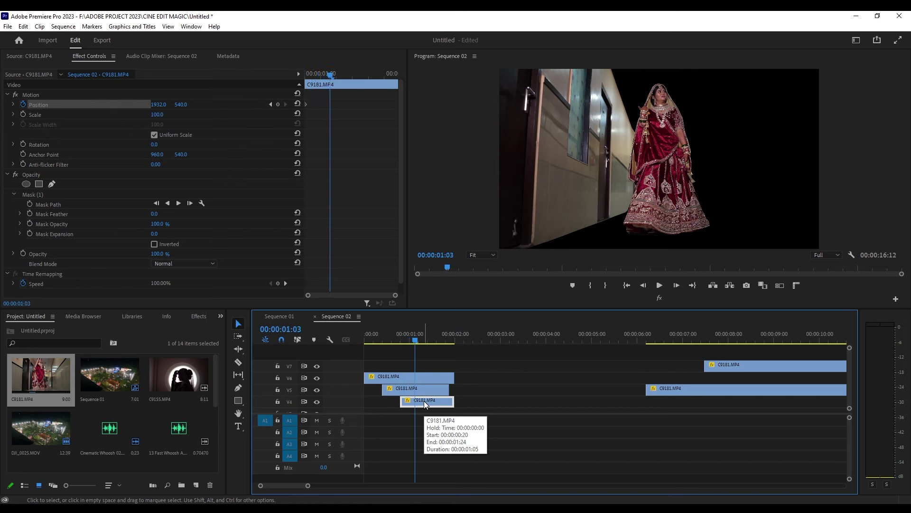
{"action": "key", "text": "Right"}
{"action": "key", "text": "Right"}
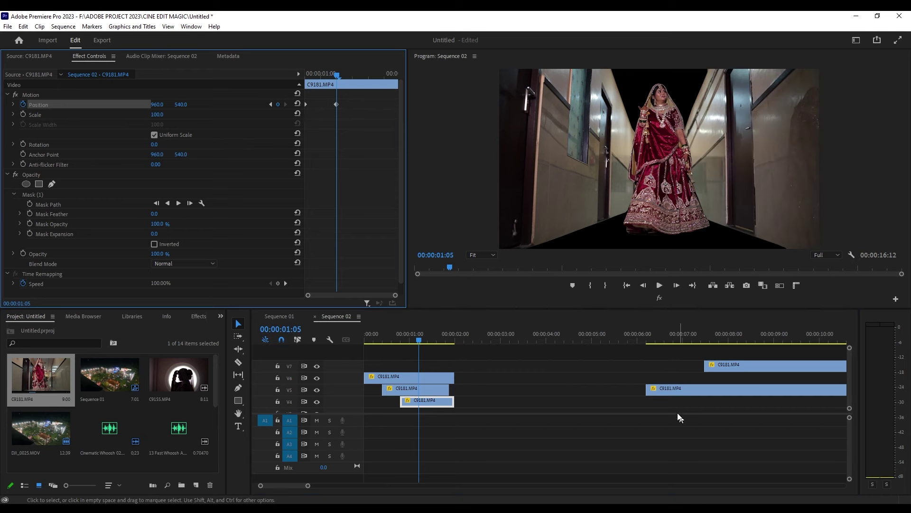
{"action": "left_click_drag", "start_coordinate": [477, 363], "coordinate": [442, 399]}
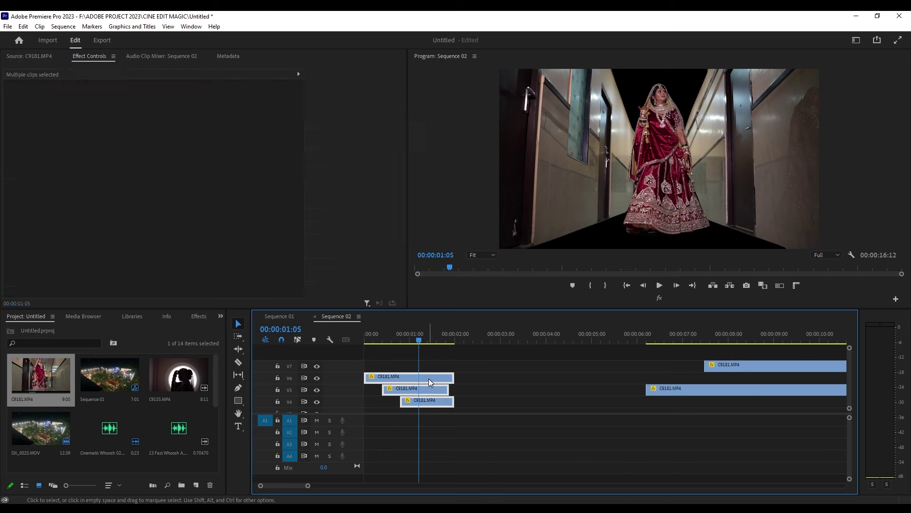
- Deselect all clips and move the long V7 clip later, to about six seconds
{"action": "scroll", "coordinate": [509, 394], "scroll_direction": "down", "scroll_amount": 1}
{"action": "left_click", "coordinate": [510, 381]}
{"action": "scroll", "coordinate": [851, 384], "scroll_direction": "up", "scroll_amount": 3}
{"action": "scroll", "coordinate": [851, 378], "scroll_direction": "up", "scroll_amount": 1}
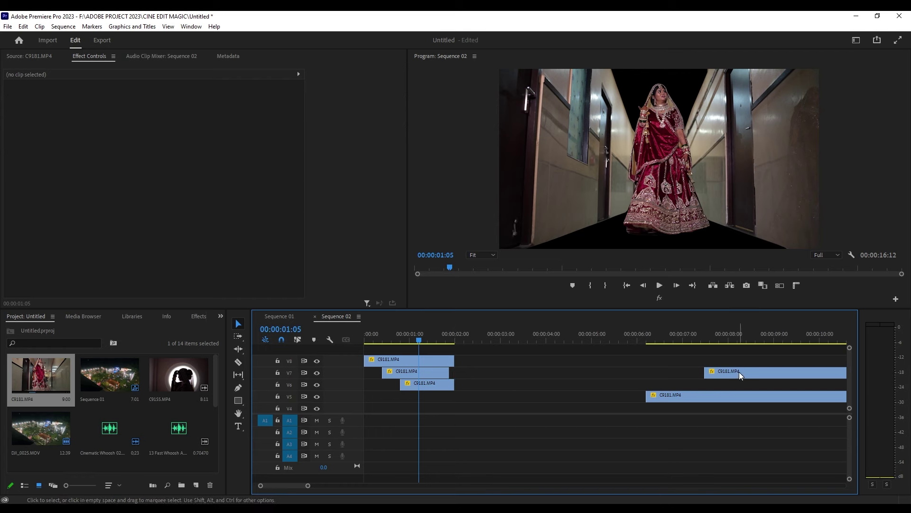
{"action": "left_click_drag", "start_coordinate": [739, 372], "coordinate": [550, 371]}
{"action": "left_click", "coordinate": [523, 334]}
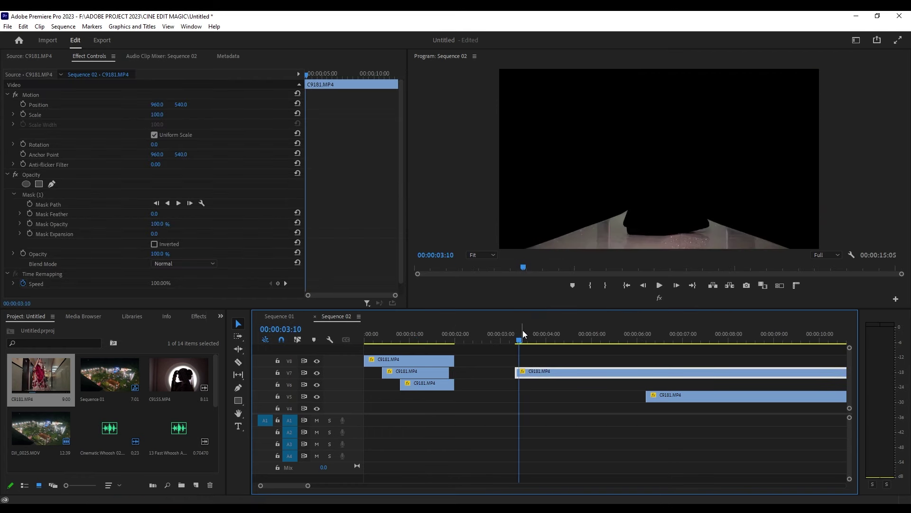
{"action": "mouse_move", "coordinate": [534, 373]}
{"action": "left_mouse_down"}
{"action": "mouse_move", "coordinate": [664, 373]}
{"action": "mouse_move", "coordinate": [522, 397]}
{"action": "left_mouse_up"}
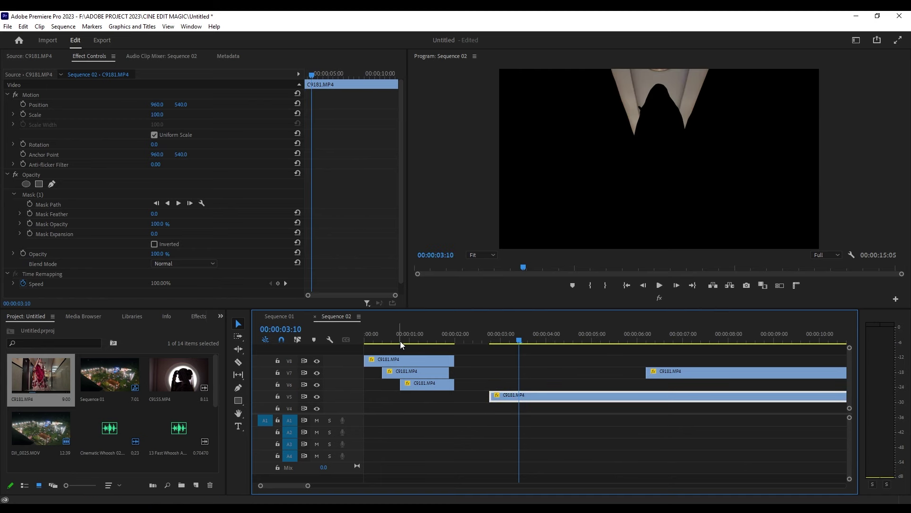
- Put the playhead at 00:00:01:05 and select the long C9181.MP4 clip on V5
{"action": "left_click_drag", "start_coordinate": [401, 341], "coordinate": [415, 341]}
{"action": "left_click", "coordinate": [421, 385]}
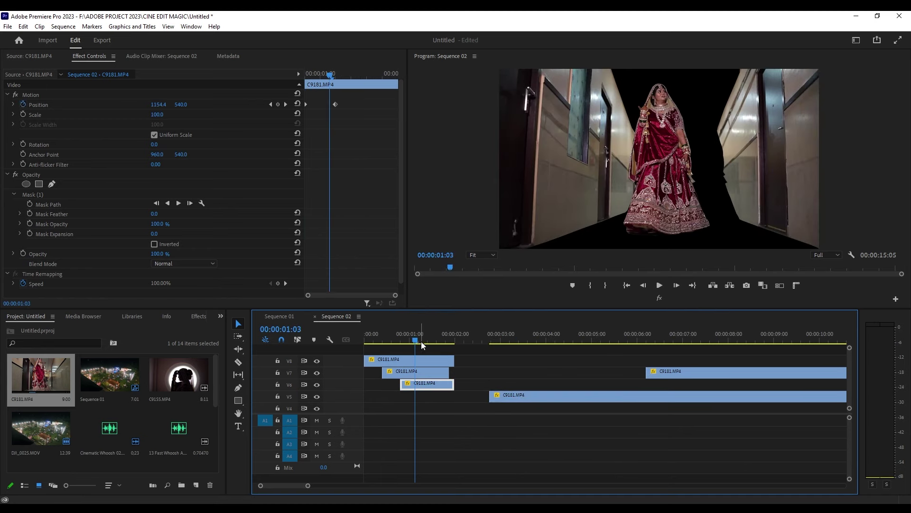
{"action": "left_click", "coordinate": [420, 339]}
{"action": "left_click", "coordinate": [521, 398]}
- Start the V5 clip at 01:05 with a Position keyframe at Y 120, above frame
{"action": "left_click_drag", "start_coordinate": [521, 398], "coordinate": [456, 398]}
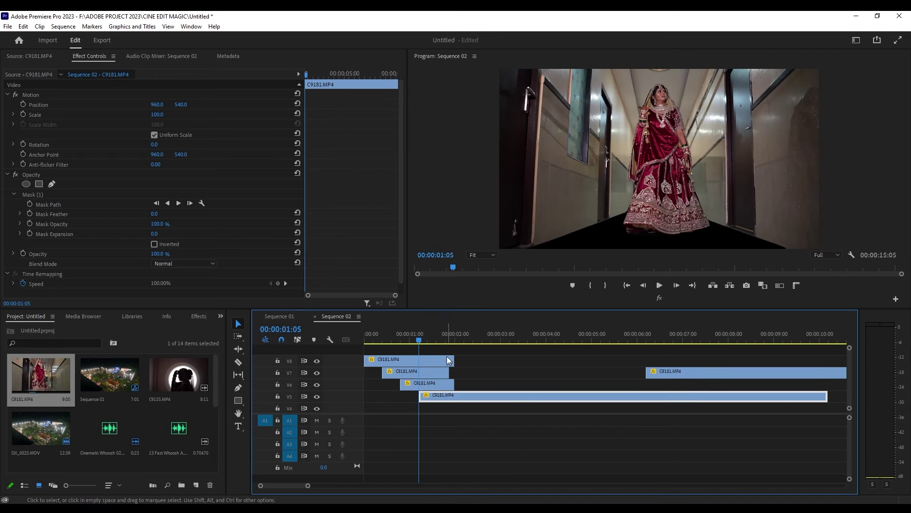
{"action": "left_click", "coordinate": [24, 104]}
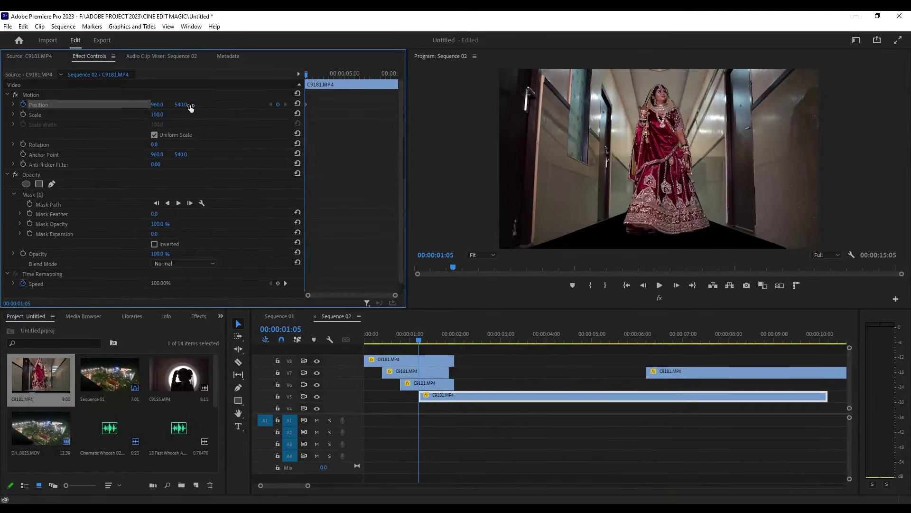
{"action": "left_click_drag", "start_coordinate": [191, 108], "coordinate": [49, 107]}
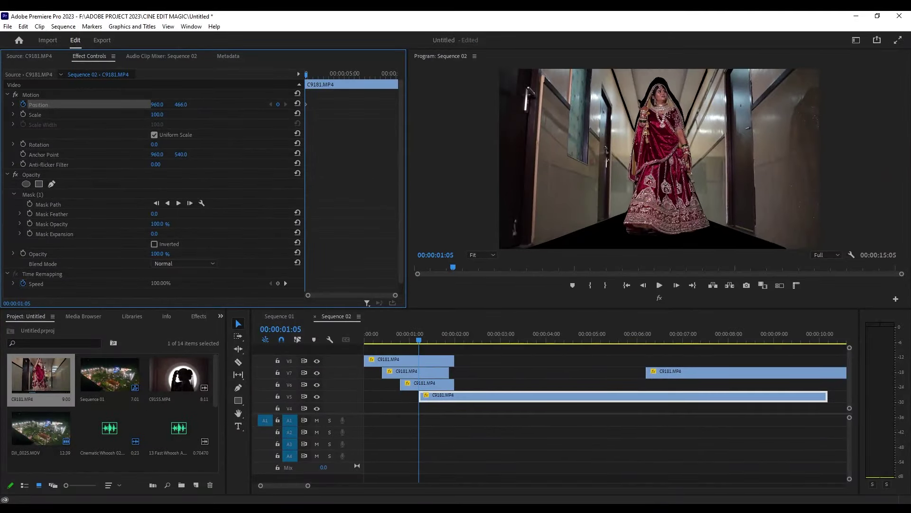
{"action": "left_click_drag", "start_coordinate": [181, 103], "coordinate": [157, 104]}
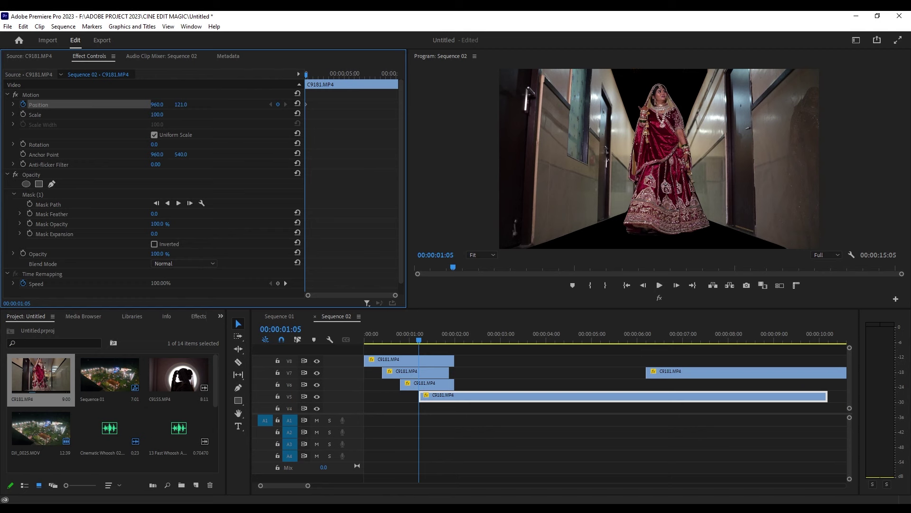
- At 01:15 return Position to 540 centre, then trim the clip's end to match the others
{"action": "left_click", "coordinate": [450, 397]}
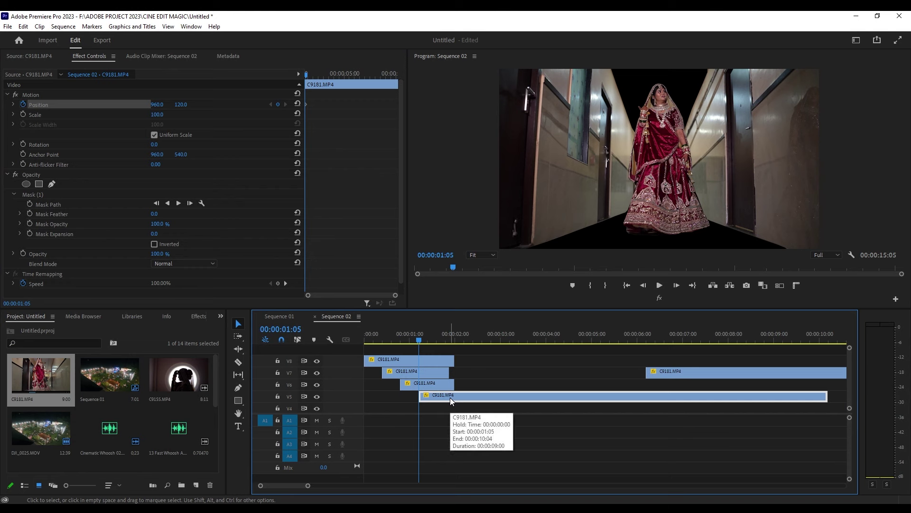
{"action": "key", "text": "Right"}
{"action": "key", "text": "Right"}
{"action": "key", "text": "Right"}
{"action": "key", "text": "Right"}
{"action": "key", "text": "Right"}
{"action": "key", "text": "Right"}
{"action": "key", "text": "Right"}
{"action": "key", "text": "Right"}
{"action": "key", "text": "Right"}
{"action": "key", "text": "Right"}
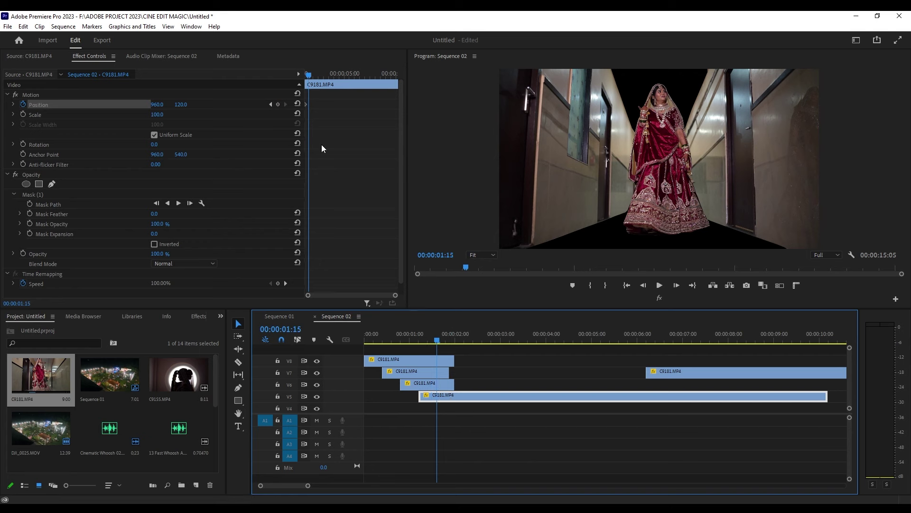
{"action": "left_click", "coordinate": [297, 104]}
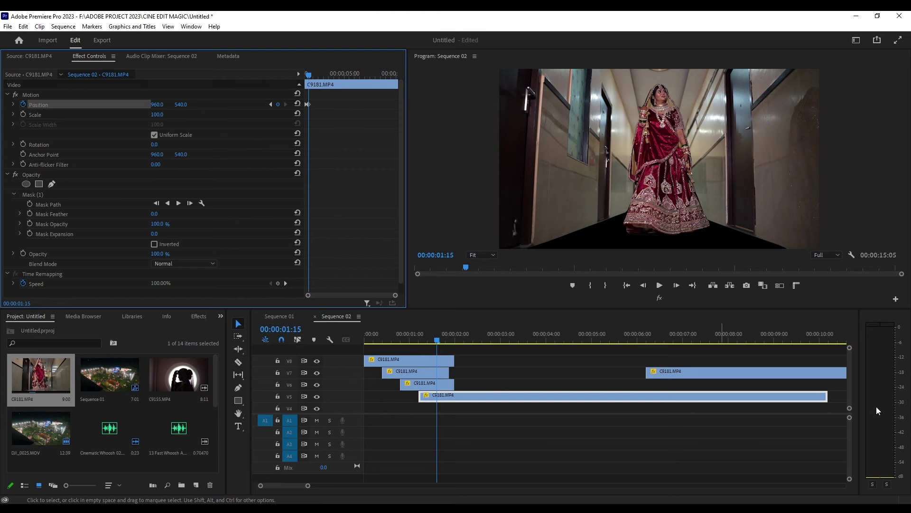
{"action": "left_click_drag", "start_coordinate": [826, 397], "coordinate": [455, 397]}
{"action": "left_click", "coordinate": [698, 371]}
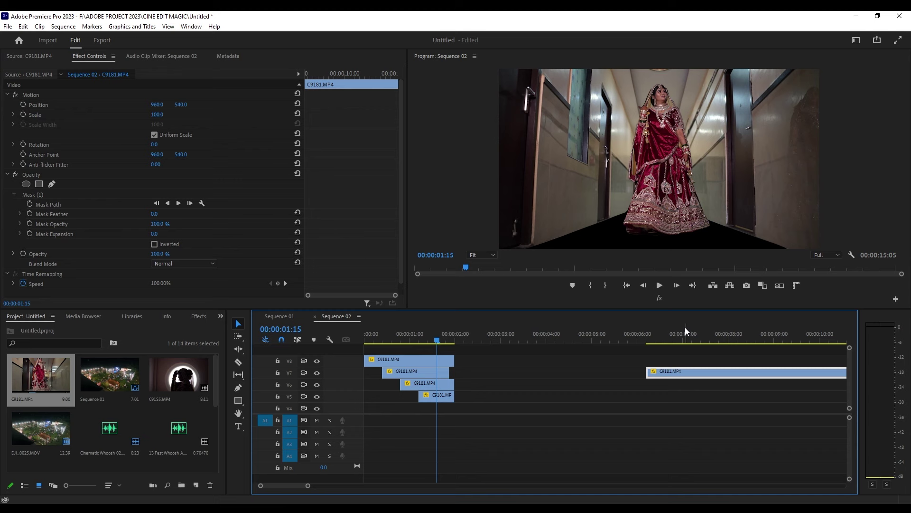
{"action": "left_click_drag", "start_coordinate": [685, 334], "coordinate": [684, 335]}
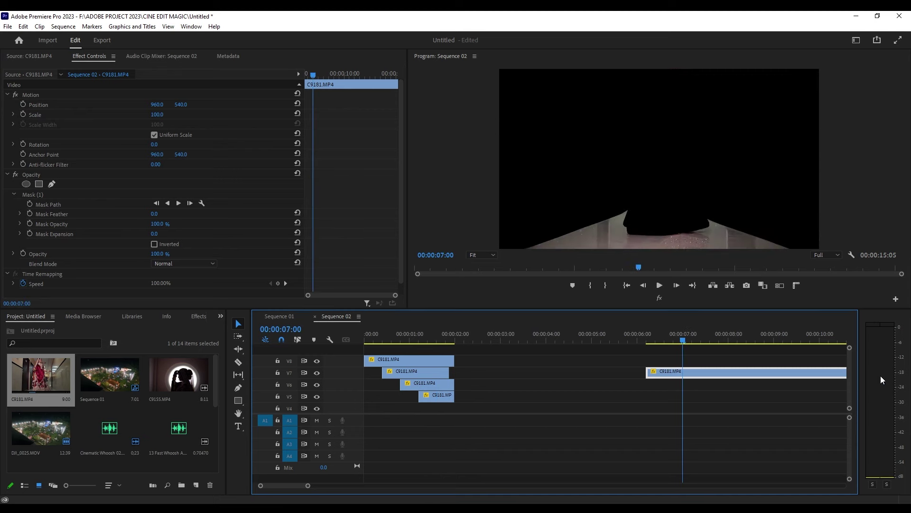
{"action": "scroll", "coordinate": [849, 369], "scroll_direction": "down", "scroll_amount": 3}
{"action": "left_click_drag", "start_coordinate": [446, 336], "coordinate": [434, 337]}
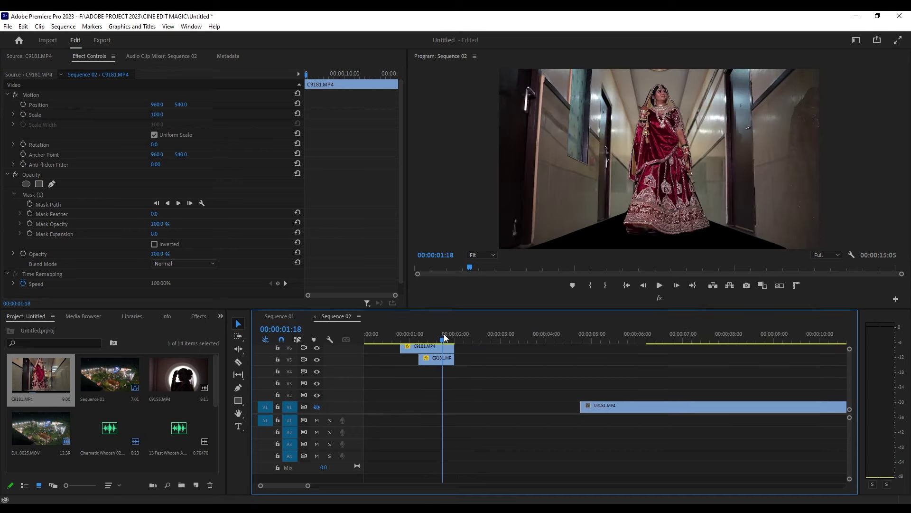
{"action": "left_click", "coordinate": [437, 359]}
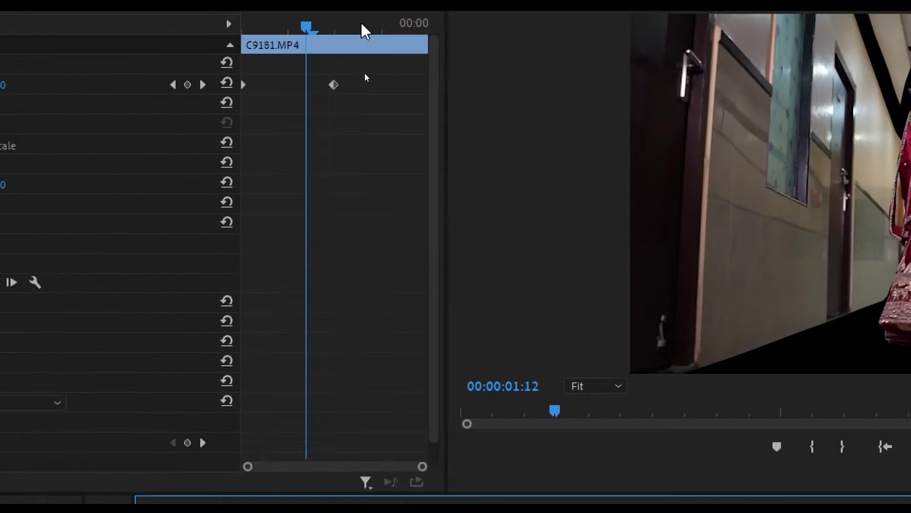
{"action": "left_click_drag", "start_coordinate": [309, 29], "coordinate": [335, 31]}
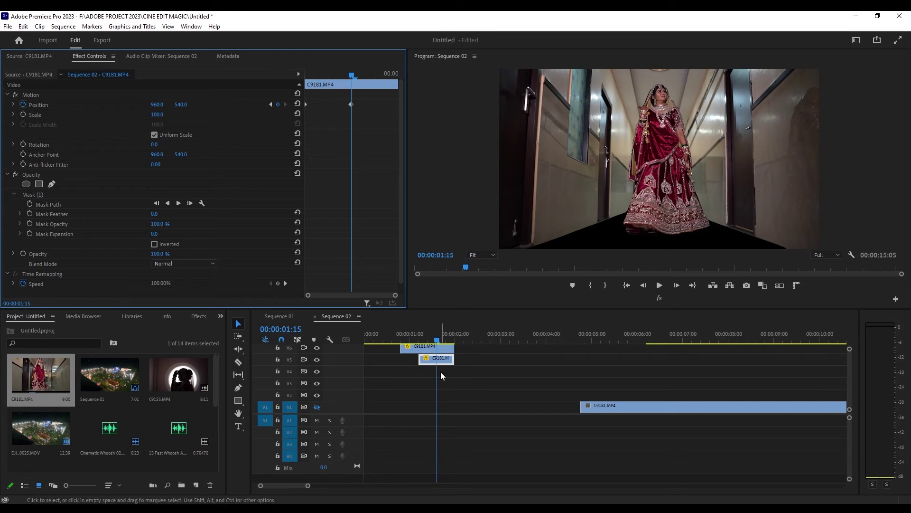
- Place the bride clip on V4 at 1:15 and keyframe Position Y from 960 to 540
{"action": "left_click_drag", "start_coordinate": [841, 406], "coordinate": [560, 394]}
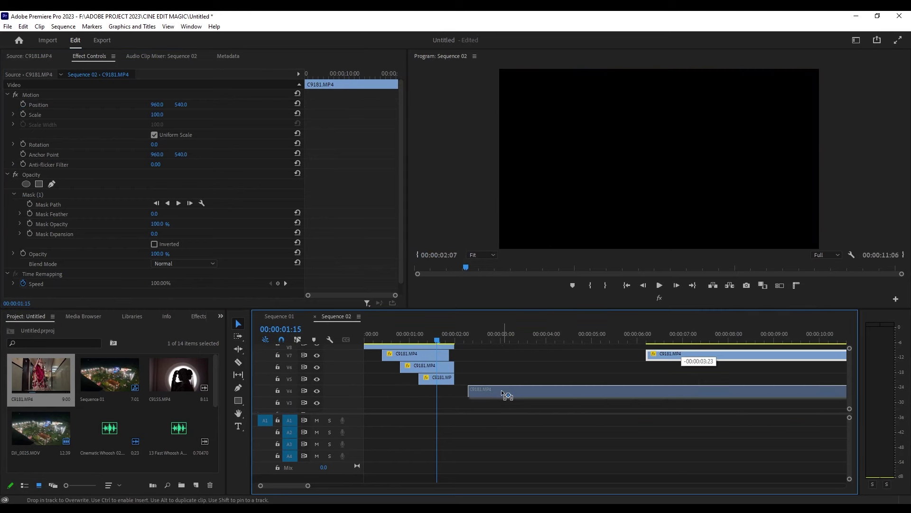
{"action": "left_click_drag", "start_coordinate": [557, 391], "coordinate": [472, 391]}
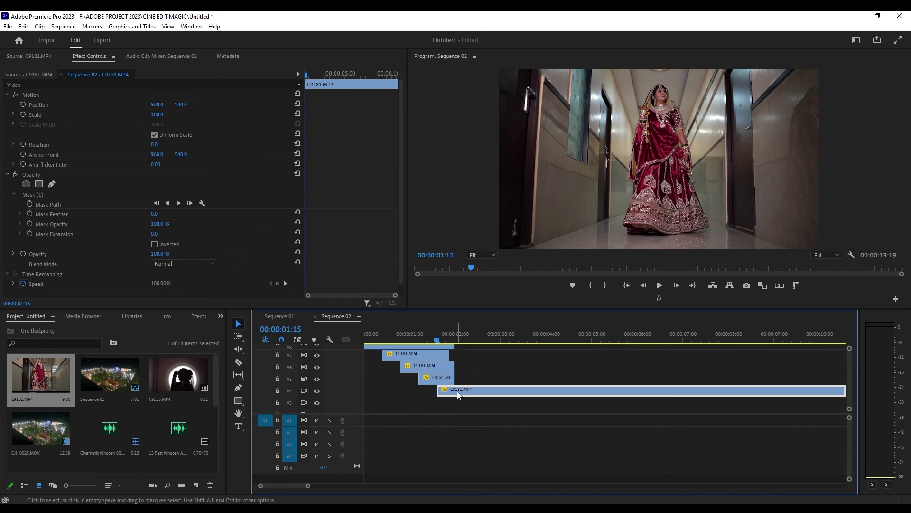
{"action": "left_click", "coordinate": [23, 105]}
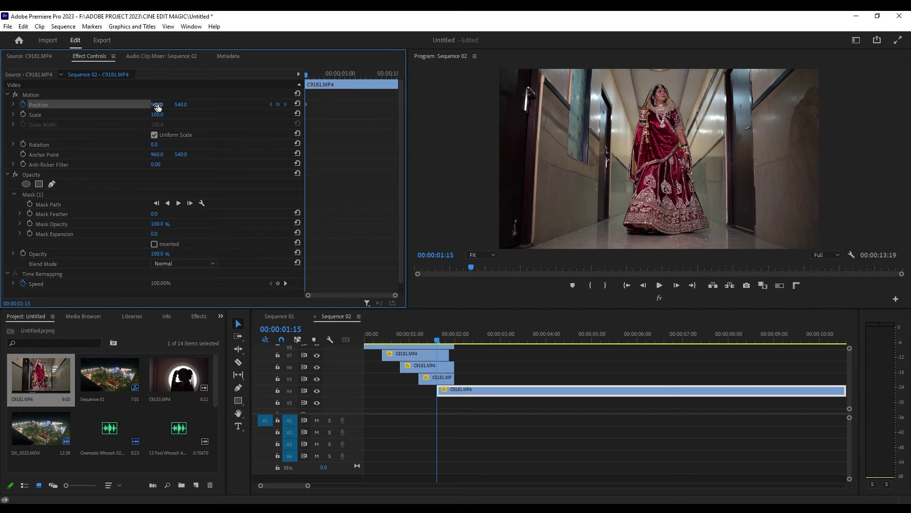
{"action": "left_click_drag", "start_coordinate": [181, 105], "coordinate": [218, 104]}
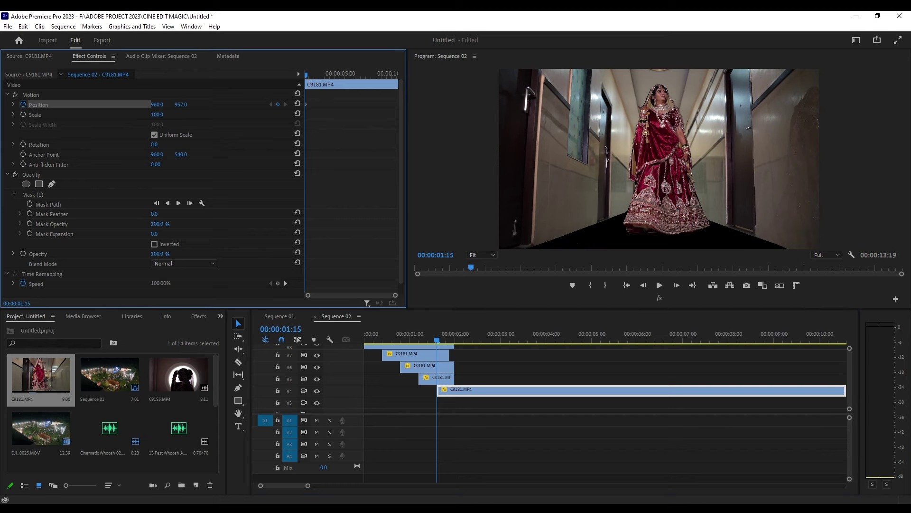
{"action": "left_click", "coordinate": [464, 391]}
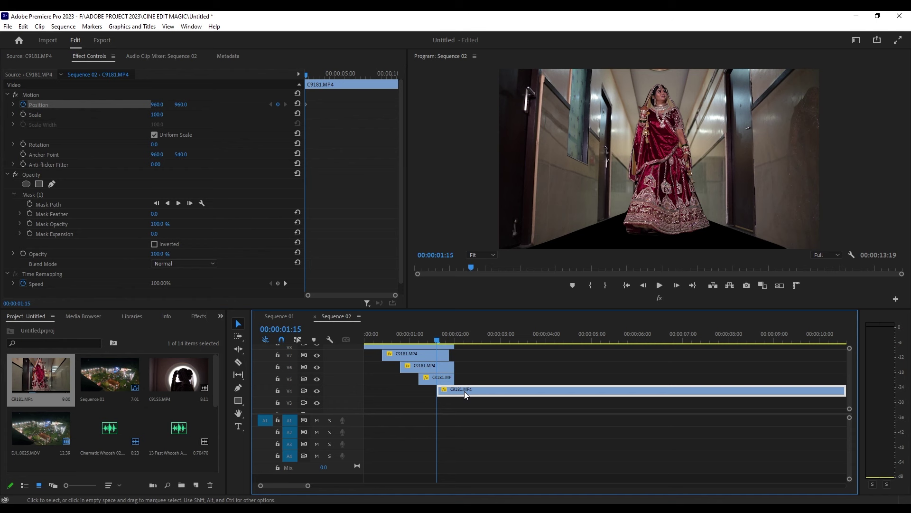
{"action": "key", "text": "Right"}
{"action": "key", "text": "Right"}
{"action": "key", "text": "Right"}
{"action": "key", "text": "Right"}
{"action": "key", "text": "Right"}
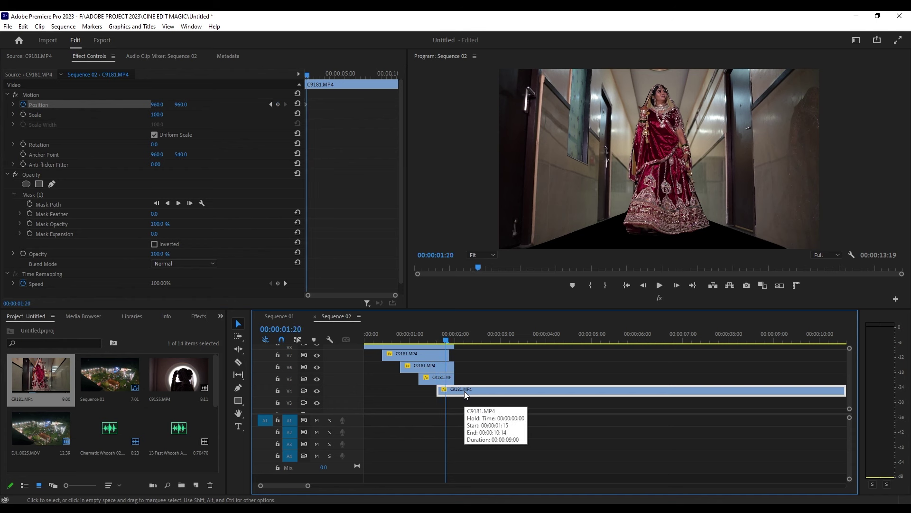
{"action": "key", "text": "Right"}
{"action": "key", "text": "Right"}
{"action": "key", "text": "Right"}
{"action": "key", "text": "Right"}
{"action": "key", "text": "Right"}
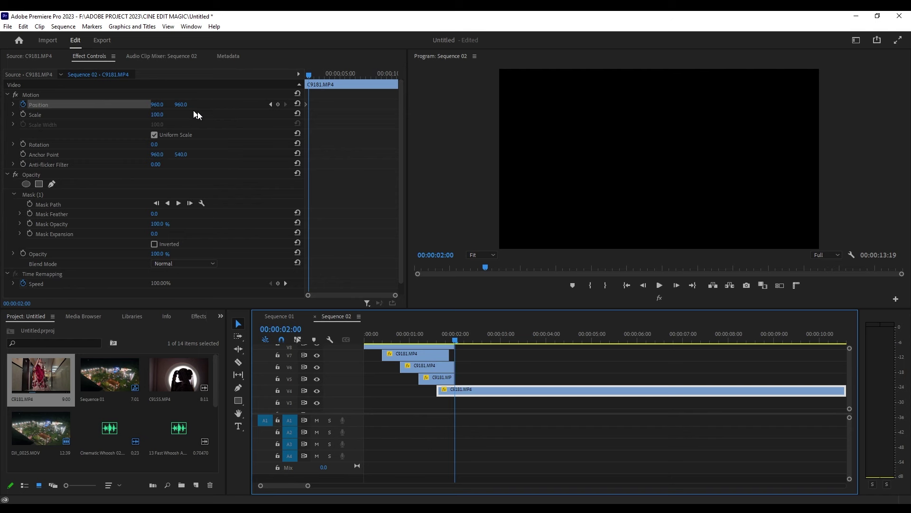
{"action": "left_click", "coordinate": [298, 104]}
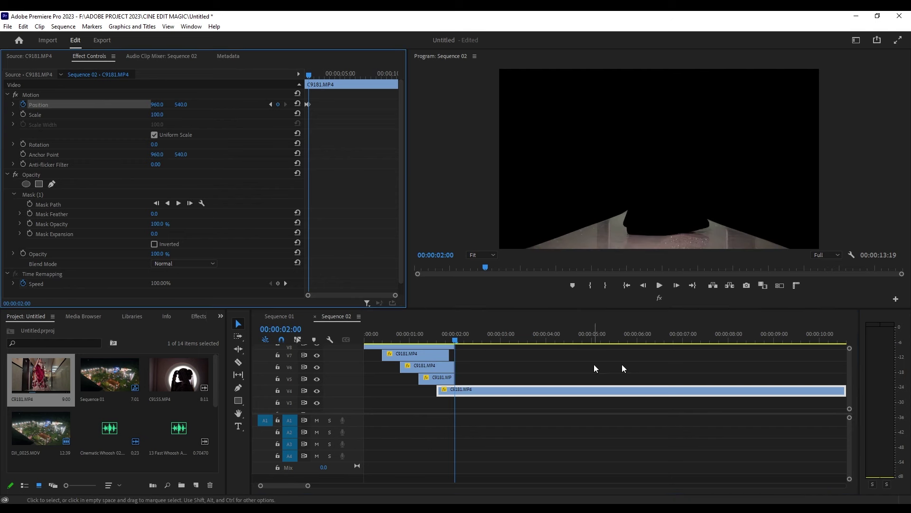
- Cut the V4 clip at 00:00:02:00 with the razor and delete its right half
{"action": "key", "text": "c"}
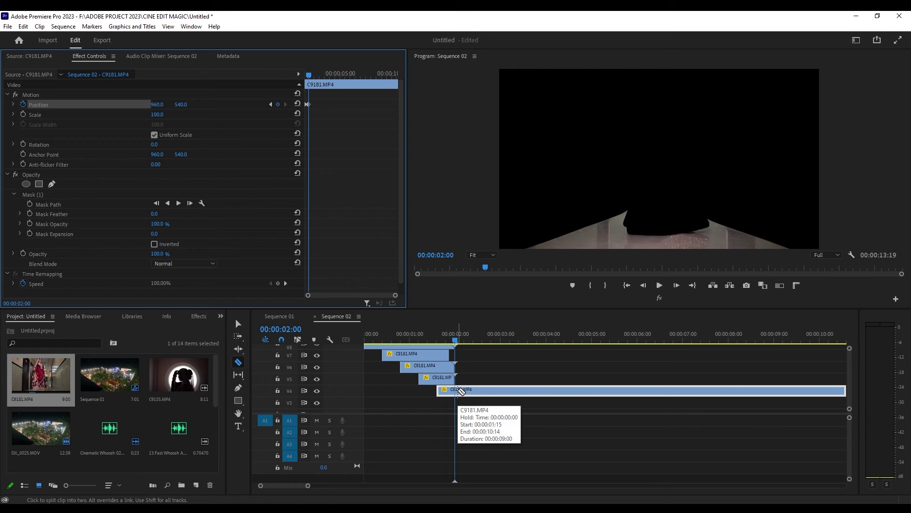
{"action": "left_click", "coordinate": [458, 390]}
{"action": "key", "text": "v"}
{"action": "left_click", "coordinate": [498, 393]}
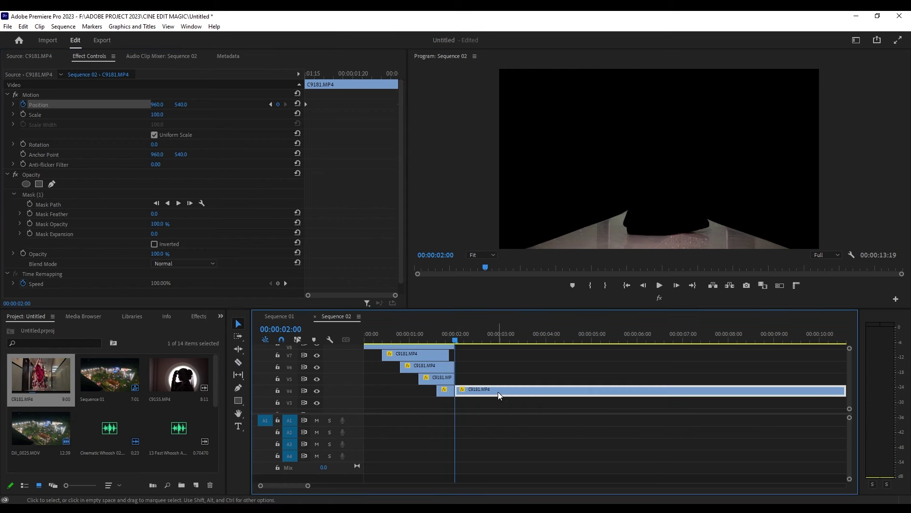
{"action": "key", "text": "Delete"}
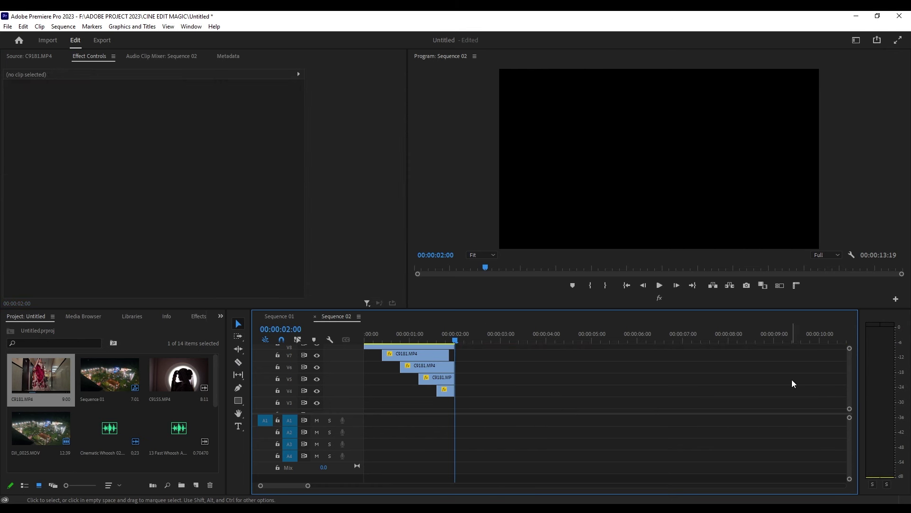
- End the V7 clip at 2 seconds and start the long V1 clip at 00:00:02:00
{"action": "scroll", "coordinate": [849, 380], "scroll_direction": "up", "scroll_amount": 1}
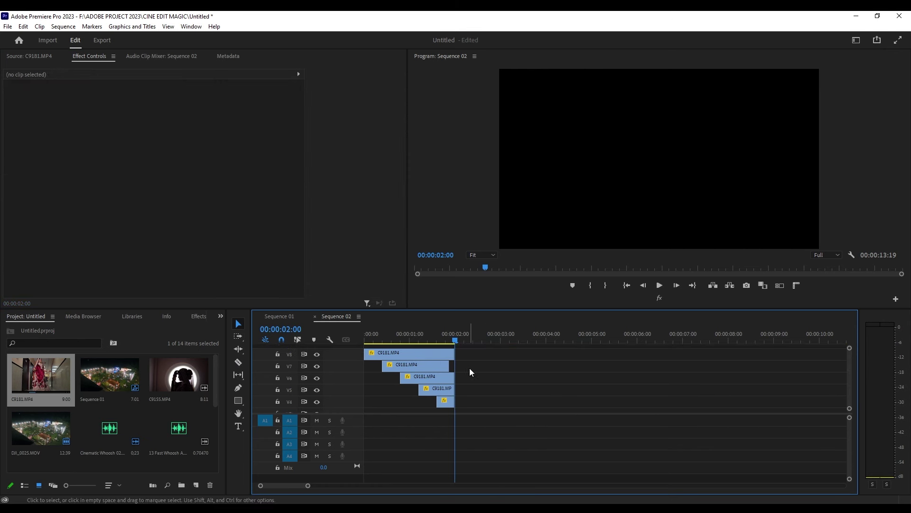
{"action": "left_click_drag", "start_coordinate": [449, 364], "coordinate": [455, 365]}
{"action": "key", "text": "grave"}
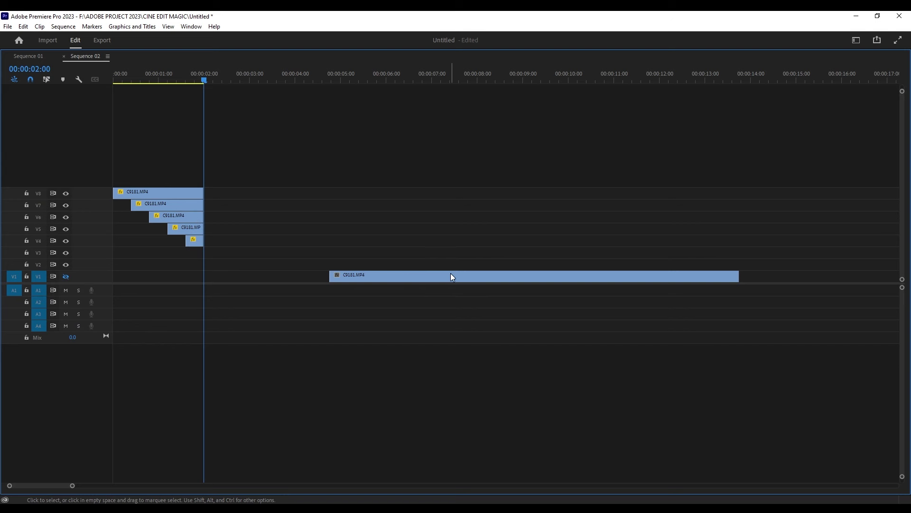
{"action": "left_click_drag", "start_coordinate": [464, 274], "coordinate": [340, 274]}
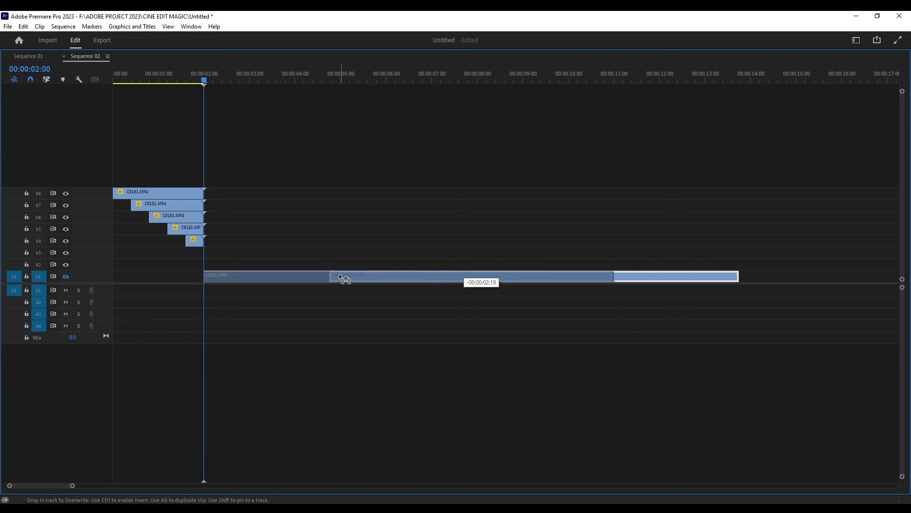
{"action": "key", "text": "grave"}
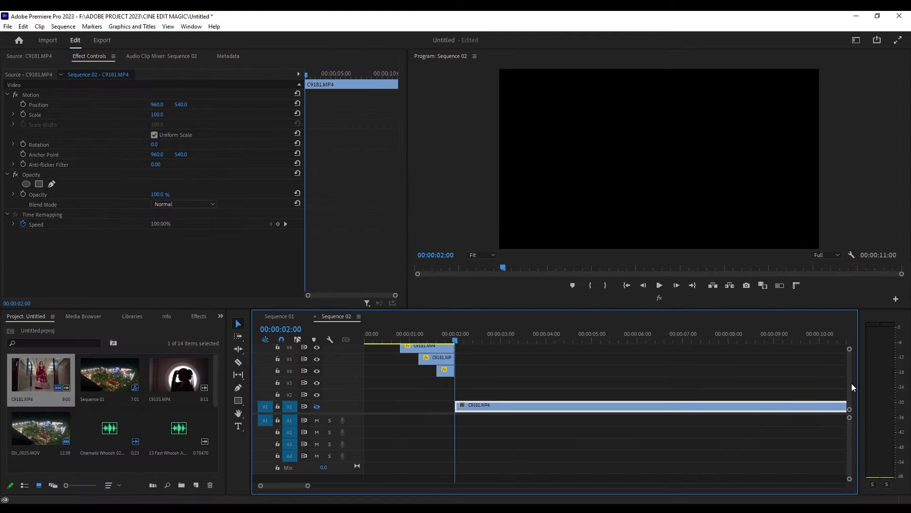
- Marquee-select all the stacked bride clips
{"action": "scroll", "coordinate": [850, 383], "scroll_direction": "up", "scroll_amount": 3}
{"action": "left_click_drag", "start_coordinate": [472, 349], "coordinate": [368, 407]}
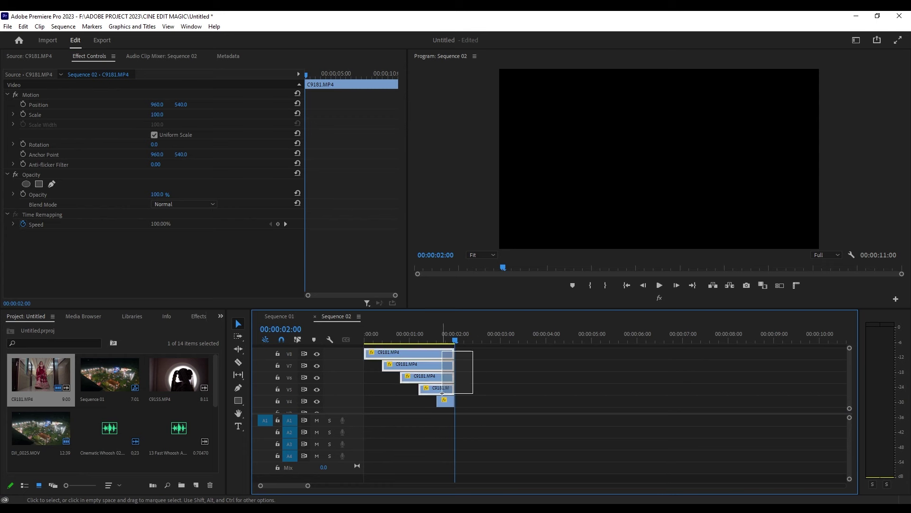
{"action": "scroll", "coordinate": [846, 375], "scroll_direction": "down", "scroll_amount": 2}
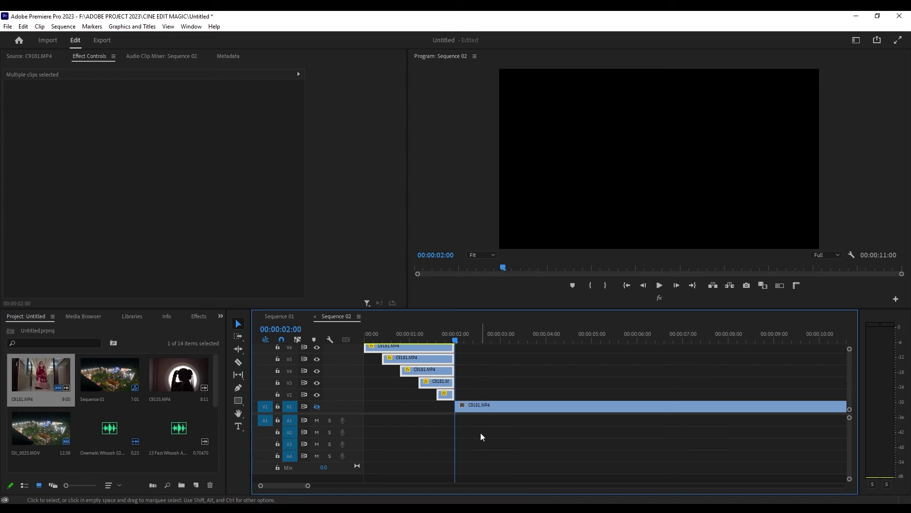
- Set an Out point at 10:37 on DJI_0025.MOV and place its video at the V1 start
{"action": "double_click", "coordinate": [35, 427]}
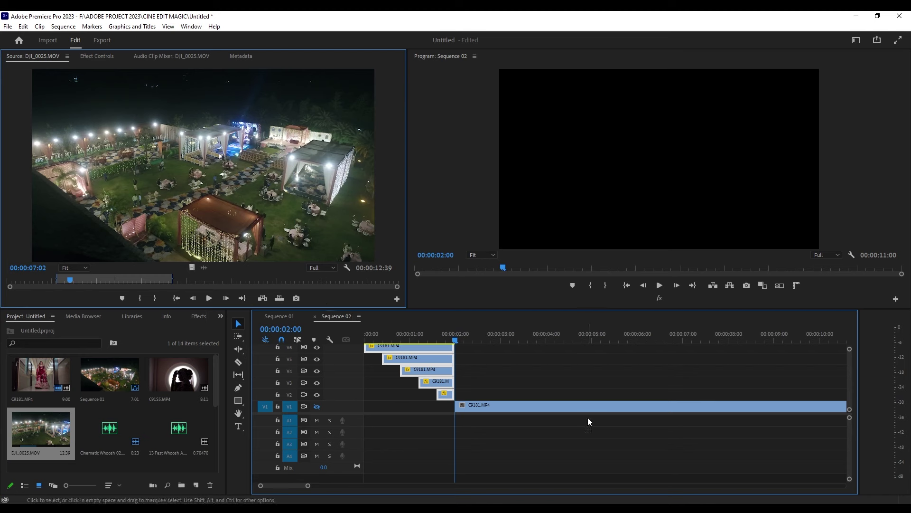
{"action": "left_click_drag", "start_coordinate": [475, 409], "coordinate": [653, 409]}
{"action": "left_click", "coordinate": [102, 280]}
{"action": "left_click_drag", "start_coordinate": [102, 281], "coordinate": [104, 280]}
{"action": "key", "text": "o"}
{"action": "left_click_drag", "start_coordinate": [191, 264], "coordinate": [367, 410]}
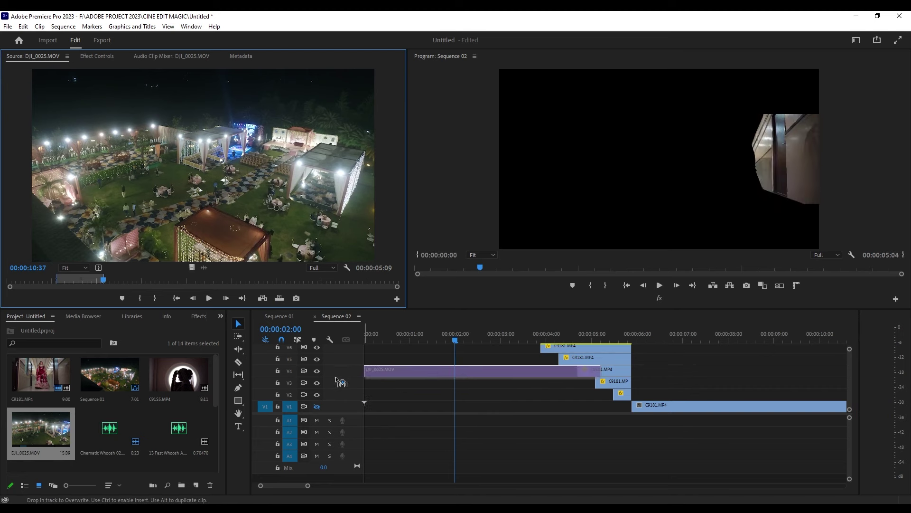
- Shift the stacked bride clips and the C9181.MP4 clip left to follow the drone shot
{"action": "left_click", "coordinate": [543, 404]}
{"action": "left_click_drag", "start_coordinate": [440, 334], "coordinate": [437, 334]}
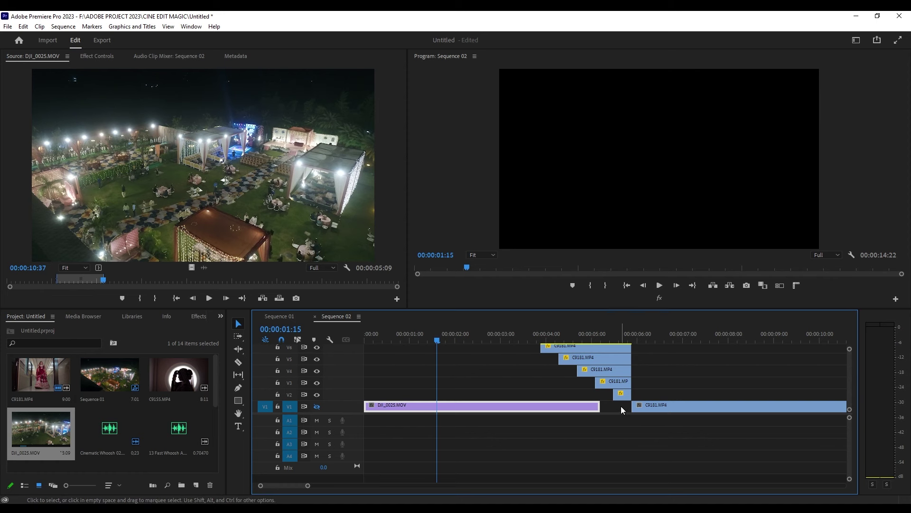
{"action": "left_click_drag", "start_coordinate": [530, 351], "coordinate": [632, 400]}
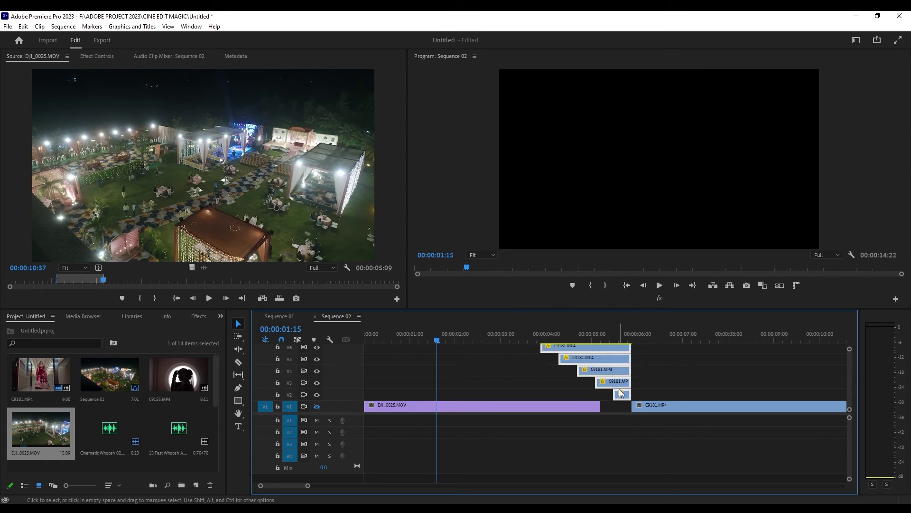
{"action": "left_click_drag", "start_coordinate": [604, 356], "coordinate": [569, 350]}
{"action": "left_click_drag", "start_coordinate": [676, 407], "coordinate": [645, 407]}
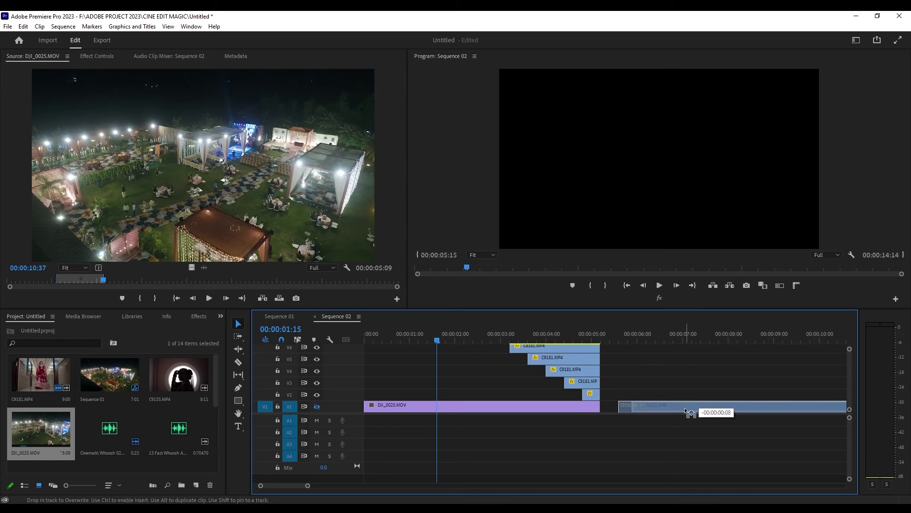
- Re-enable V1 video and play the sequence from 00:00:01:04 to preview it
{"action": "left_click", "coordinate": [645, 385]}
{"action": "mouse_move", "coordinate": [515, 336]}
{"action": "left_mouse_down"}
{"action": "mouse_move", "coordinate": [371, 335]}
{"action": "mouse_move", "coordinate": [455, 338]}
{"action": "left_mouse_up"}
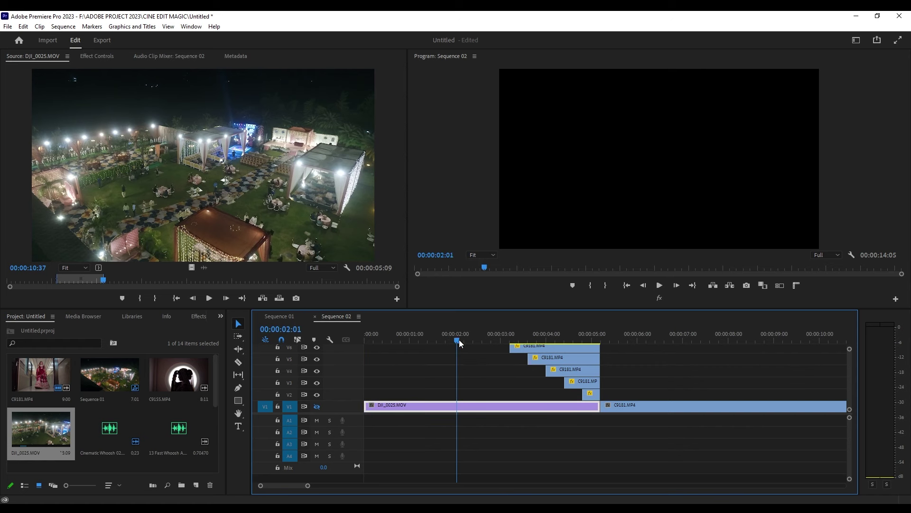
{"action": "left_click", "coordinate": [420, 340]}
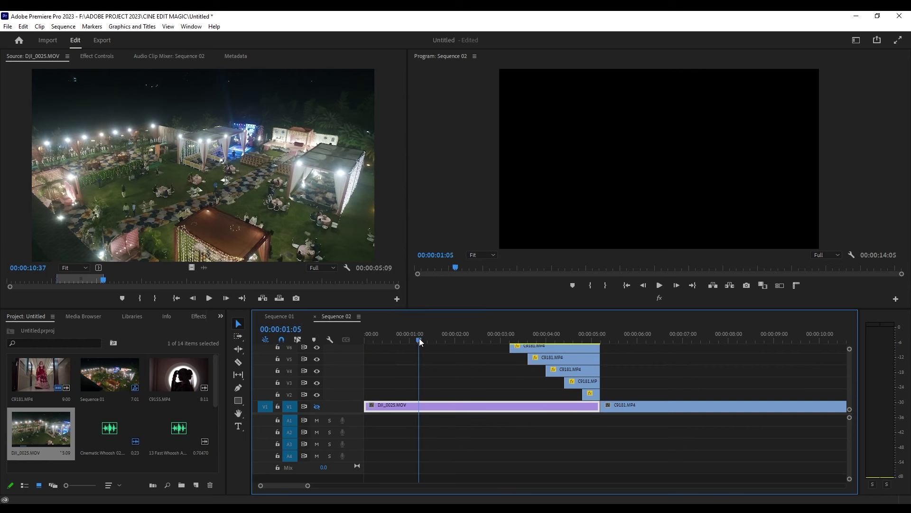
{"action": "left_click", "coordinate": [316, 406]}
{"action": "left_click_drag", "start_coordinate": [432, 335], "coordinate": [416, 335]}
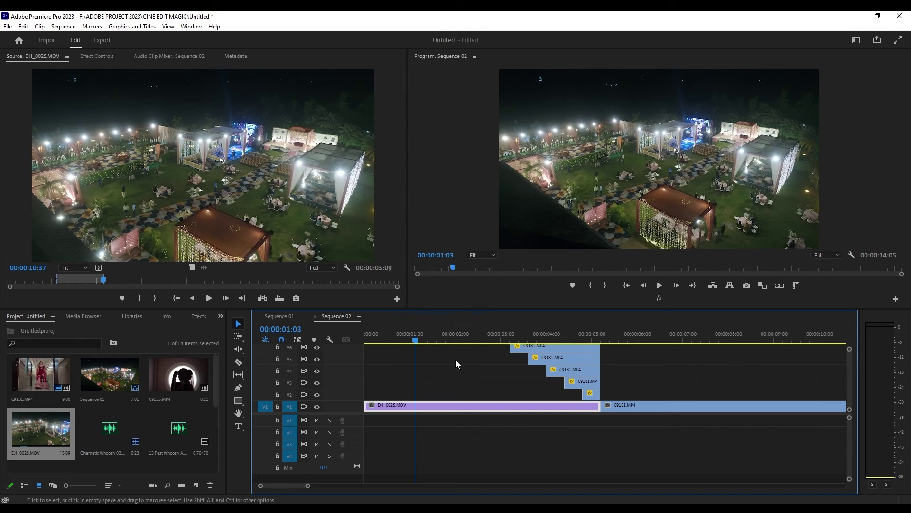
{"action": "key", "text": "space"}
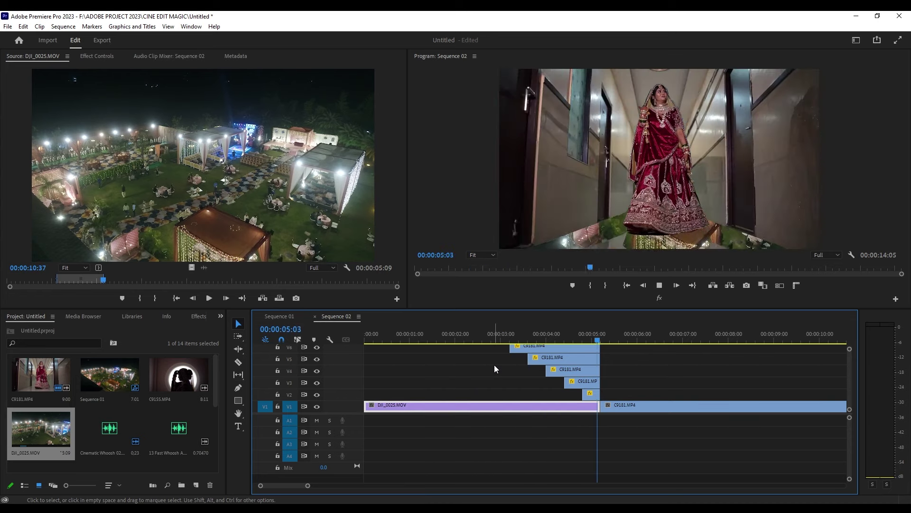
{"action": "key", "text": "space"}
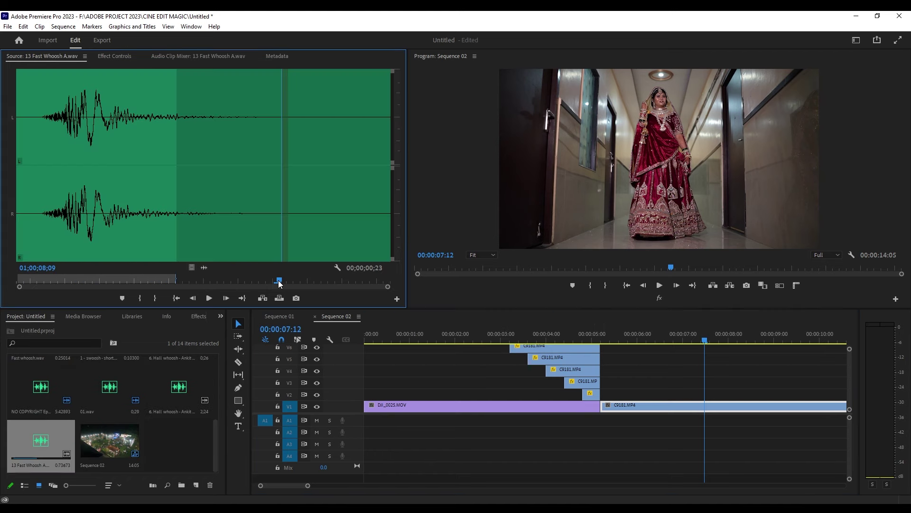
- Add a fast whoosh on A1 under the first bride clip, three frames earlier, trimmed at both ends
{"action": "left_click_drag", "start_coordinate": [281, 280], "coordinate": [180, 280]}
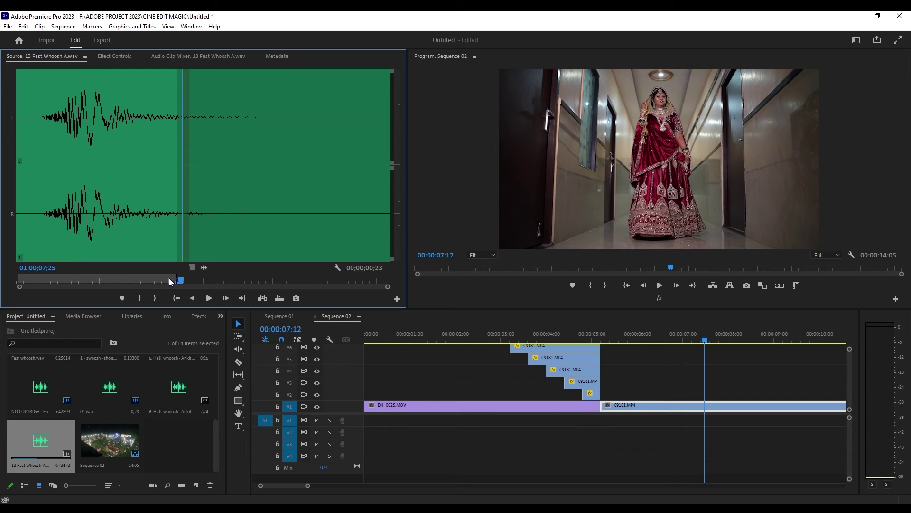
{"action": "mouse_move", "coordinate": [20, 280]}
{"action": "left_mouse_down"}
{"action": "mouse_move", "coordinate": [181, 280]}
{"action": "mouse_move", "coordinate": [511, 424]}
{"action": "left_mouse_up"}
{"action": "left_click", "coordinate": [511, 335]}
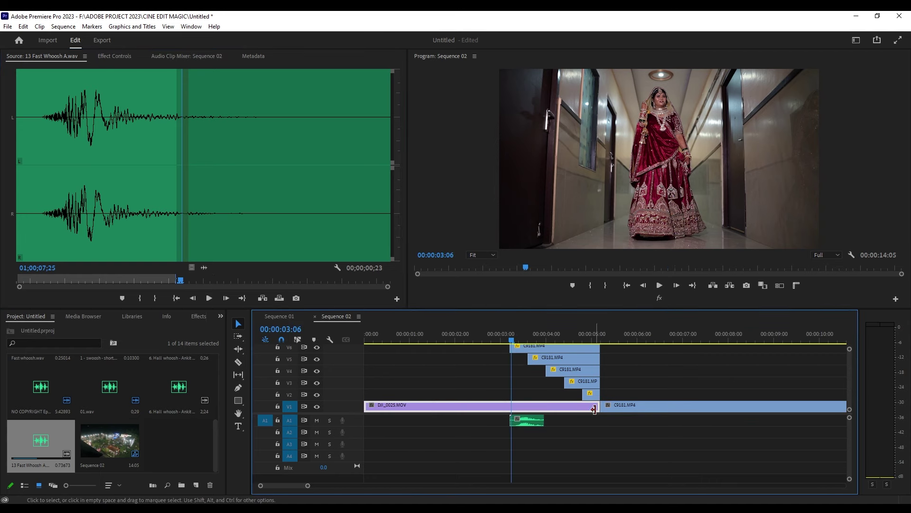
{"action": "left_click_drag", "start_coordinate": [534, 422], "coordinate": [528, 422]}
{"action": "left_click_drag", "start_coordinate": [503, 414], "coordinate": [510, 415]}
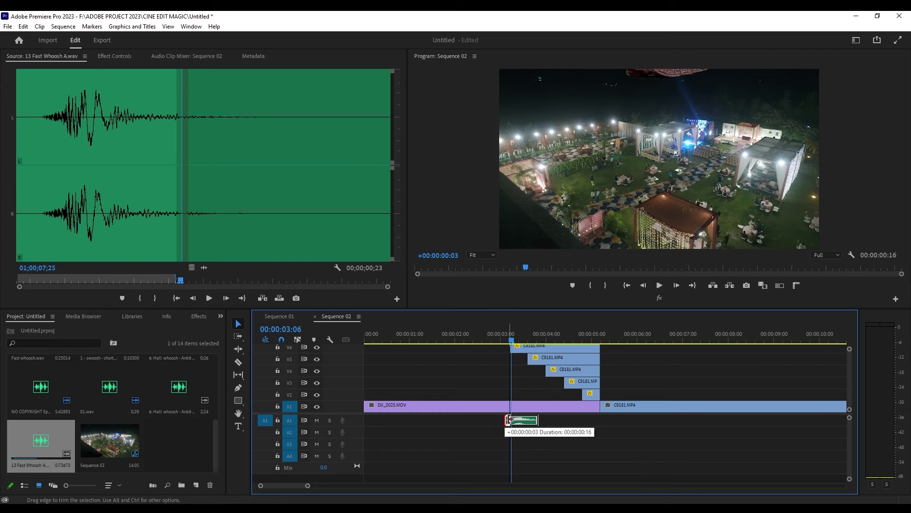
{"action": "left_click", "coordinate": [525, 328]}
{"action": "left_click_drag", "start_coordinate": [525, 328], "coordinate": [529, 328]}
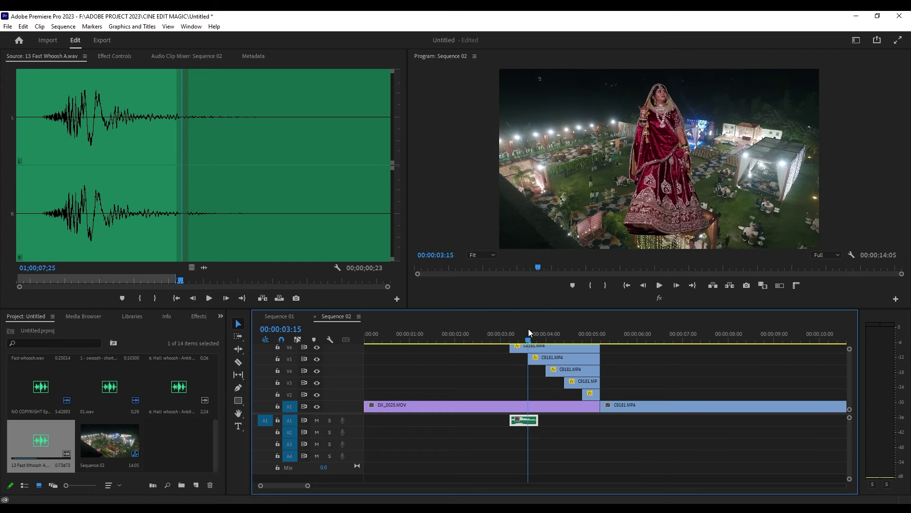
{"action": "left_click_drag", "start_coordinate": [538, 420], "coordinate": [528, 422]}
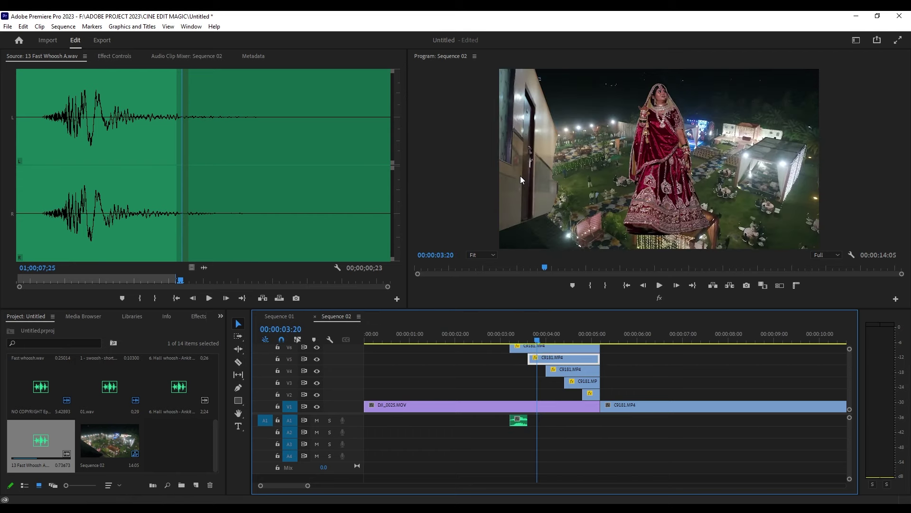
- Add Cinematic Whoosh 02 on A2 and 13 Fast Whoosh A.wav near 00:00:04:00
{"action": "scroll", "coordinate": [109, 403], "scroll_direction": "up", "scroll_amount": 2}
{"action": "double_click", "coordinate": [109, 386]}
{"action": "left_click_drag", "start_coordinate": [109, 387], "coordinate": [532, 433]}
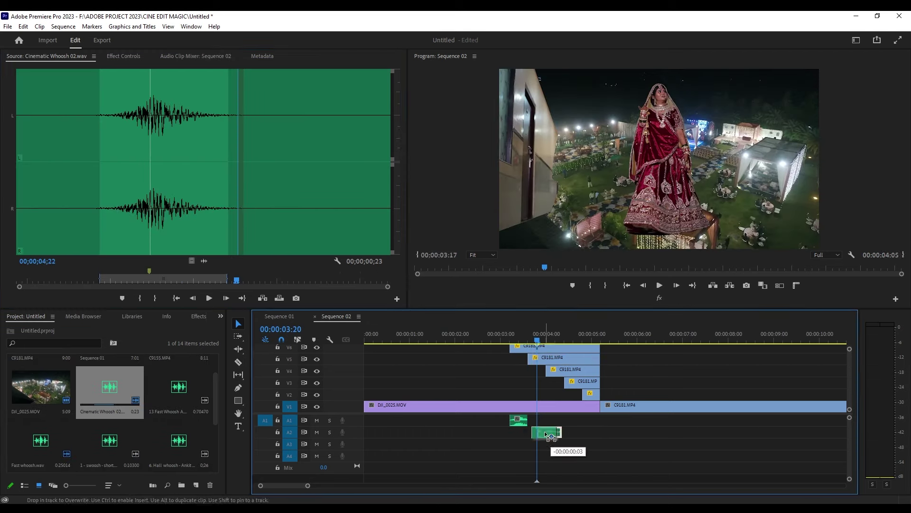
{"action": "left_click", "coordinate": [546, 334]}
{"action": "double_click", "coordinate": [178, 386]}
{"action": "left_click_drag", "start_coordinate": [204, 268], "coordinate": [546, 420]}
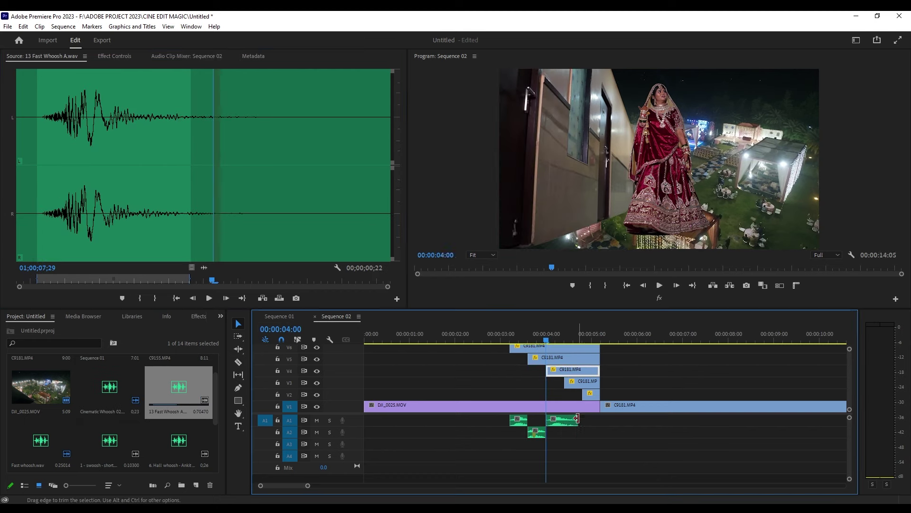
{"action": "scroll", "coordinate": [28, 398], "scroll_direction": "down", "scroll_amount": 2}
- Add another short whoosh on A2 and one on A3, previewing the sound
{"action": "left_click", "coordinate": [28, 398]}
{"action": "left_click_drag", "start_coordinate": [204, 268], "coordinate": [565, 432]}
{"action": "left_click", "coordinate": [105, 281]}
{"action": "key", "text": "space"}
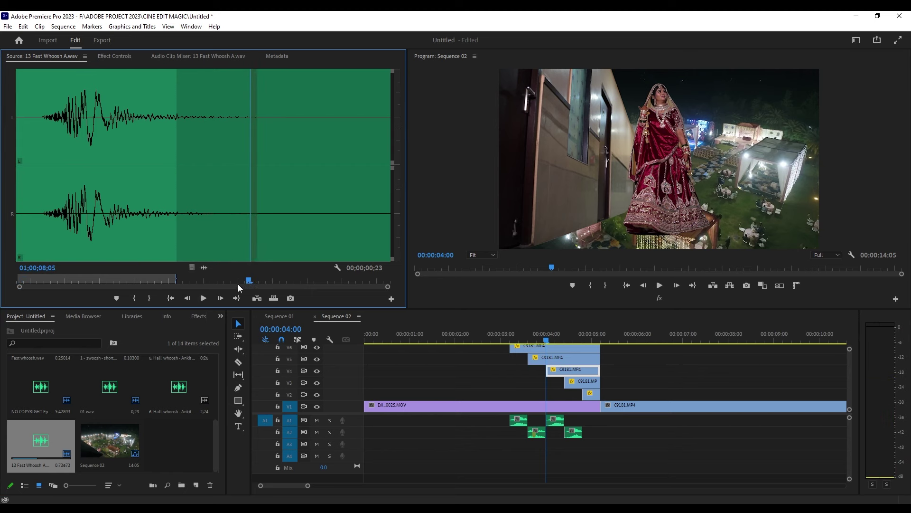
{"action": "left_click_drag", "start_coordinate": [606, 383], "coordinate": [586, 444]}
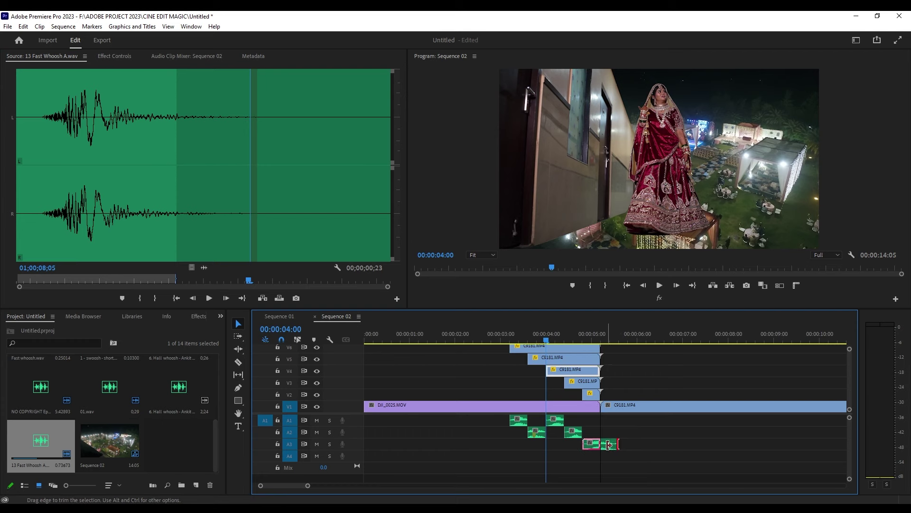
{"action": "left_click_drag", "start_coordinate": [552, 335], "coordinate": [451, 335]}
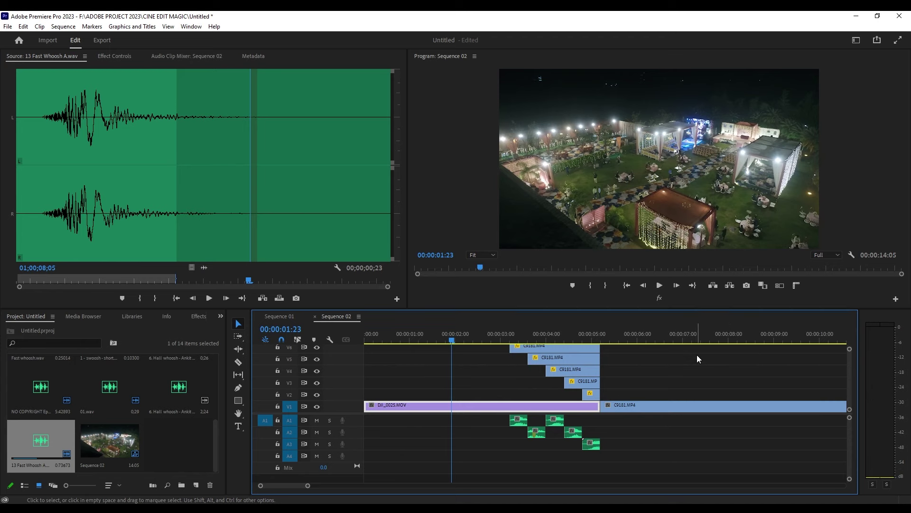
{"action": "key", "text": "space"}
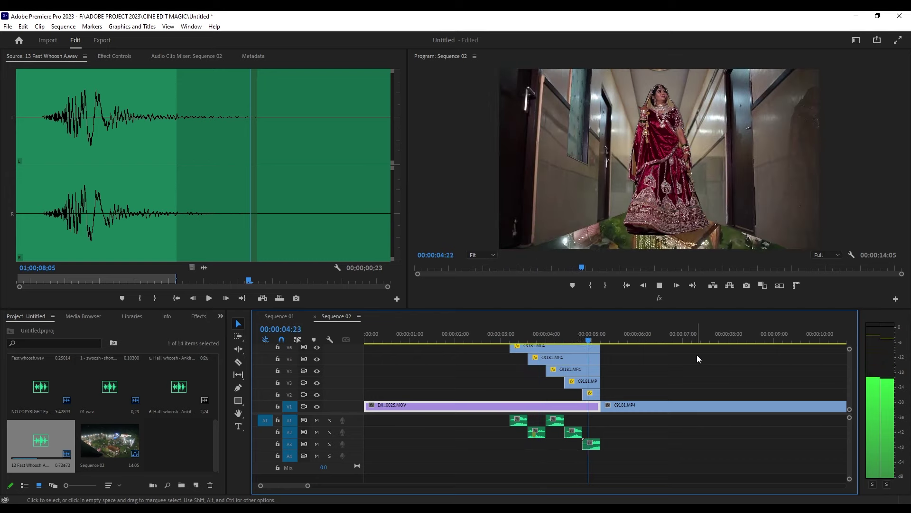
{"action": "left_click", "coordinate": [489, 333]}
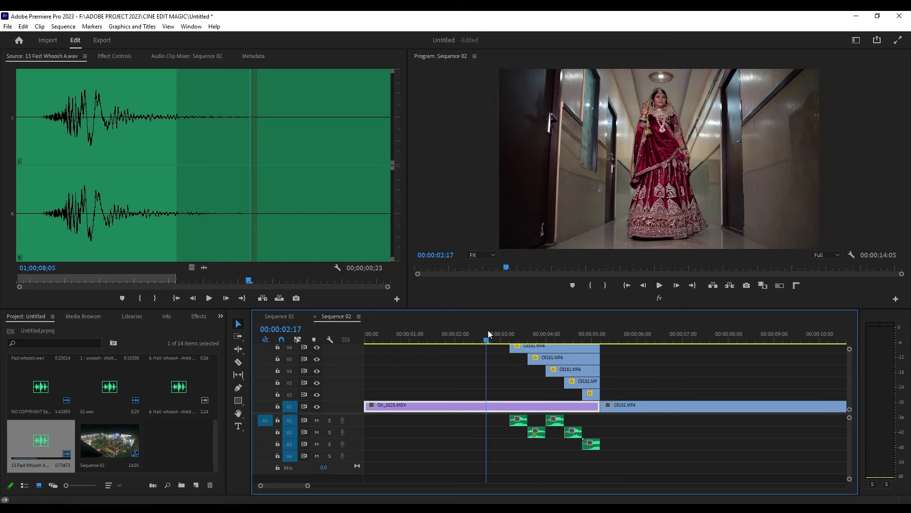
{"action": "key", "text": "space"}
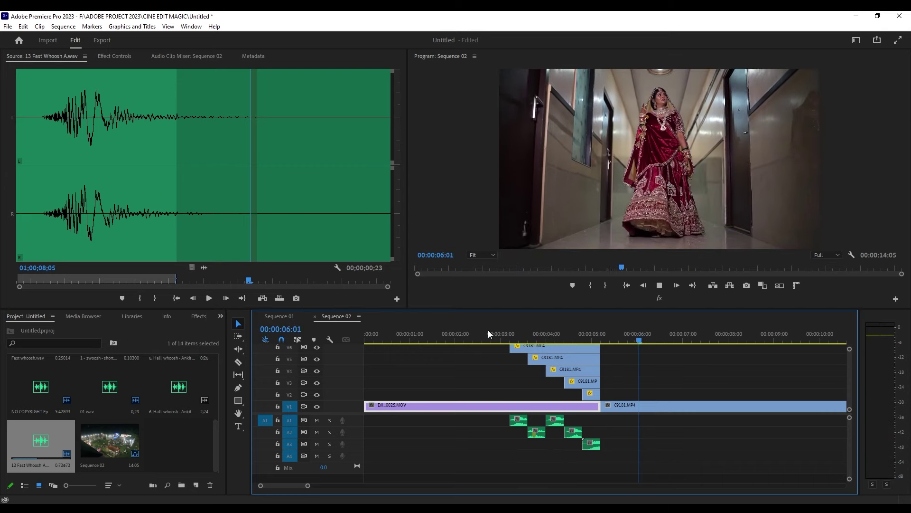
{"action": "key", "text": "space"}
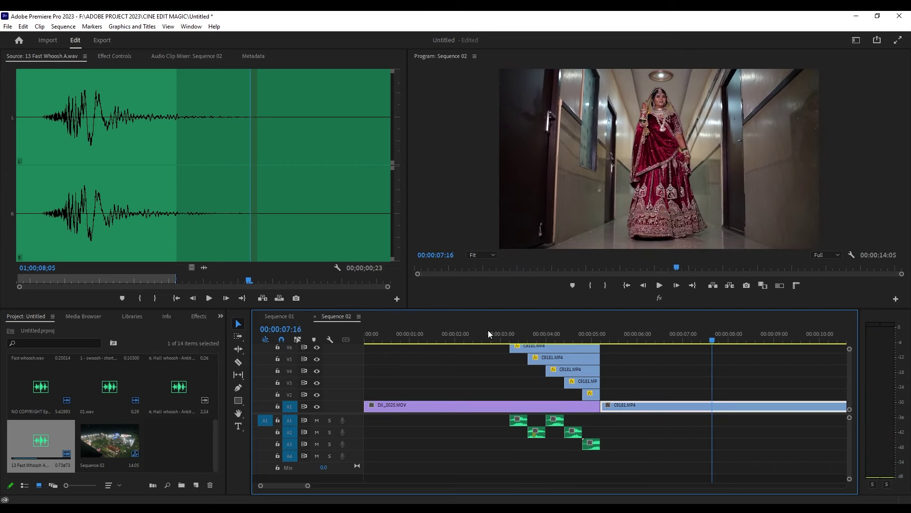